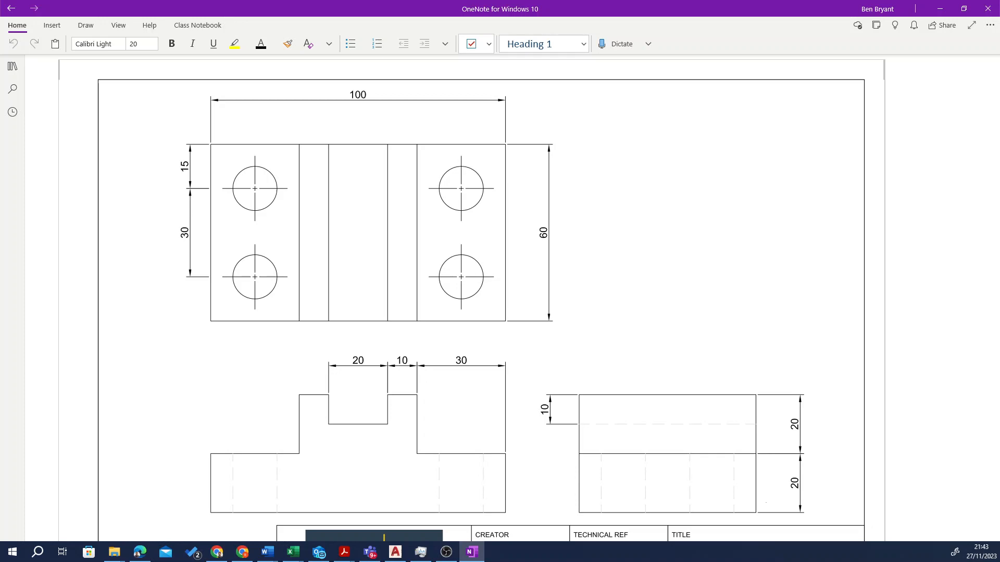
Step: Draw a freehand outline around the plan view on the reference drawing sheet
{"action": "mouse_move", "coordinate": [127, 97]}
{"action": "left_mouse_down"}
{"action": "mouse_move", "coordinate": [109, 147]}
{"action": "mouse_move", "coordinate": [113, 124]}
{"action": "left_mouse_up"}
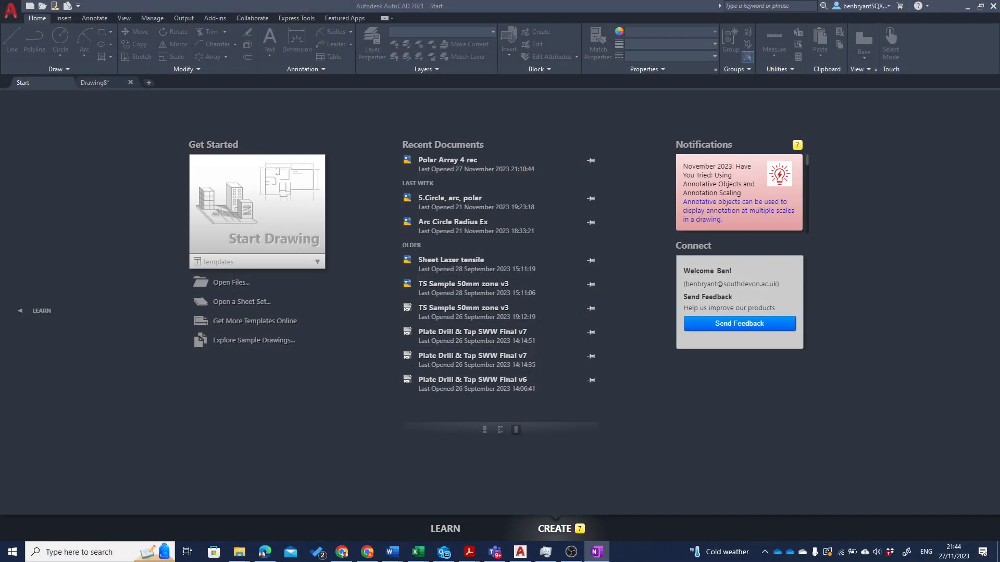
Step: Switch to AutoCAD, start a new drawing and review its available layers
{"action": "left_click", "coordinate": [292, 202]}
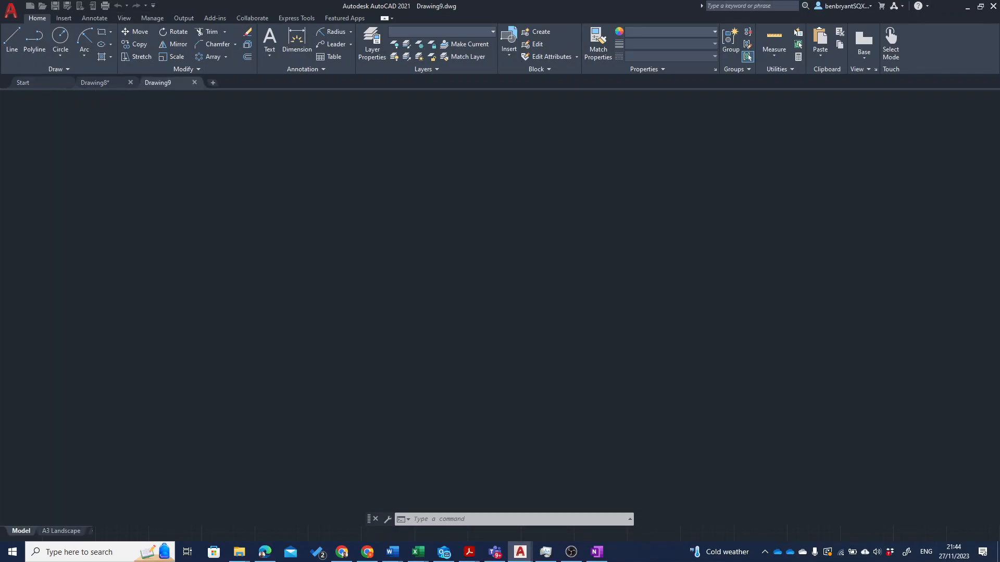
{"action": "left_click", "coordinate": [445, 32]}
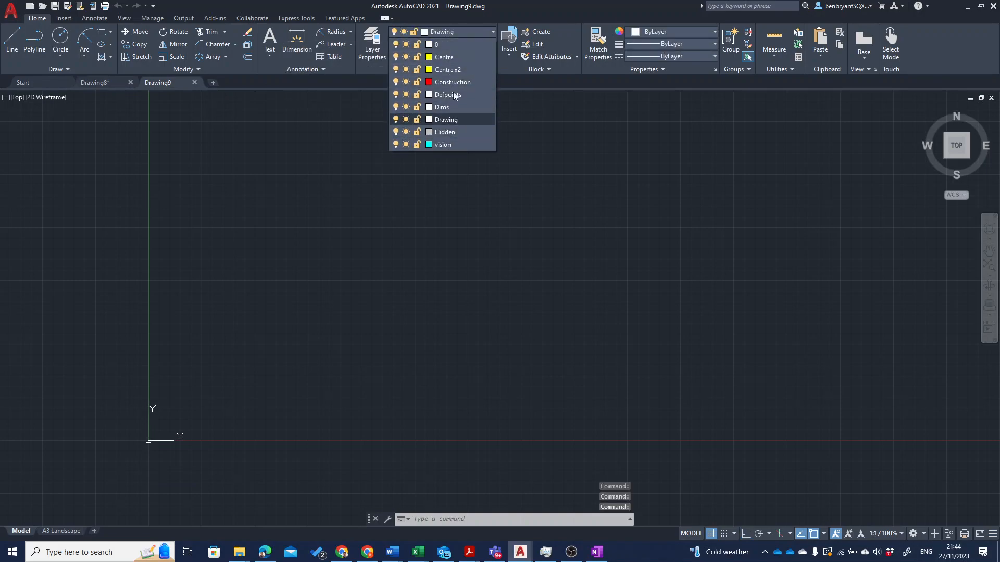
{"action": "left_click", "coordinate": [232, 281]}
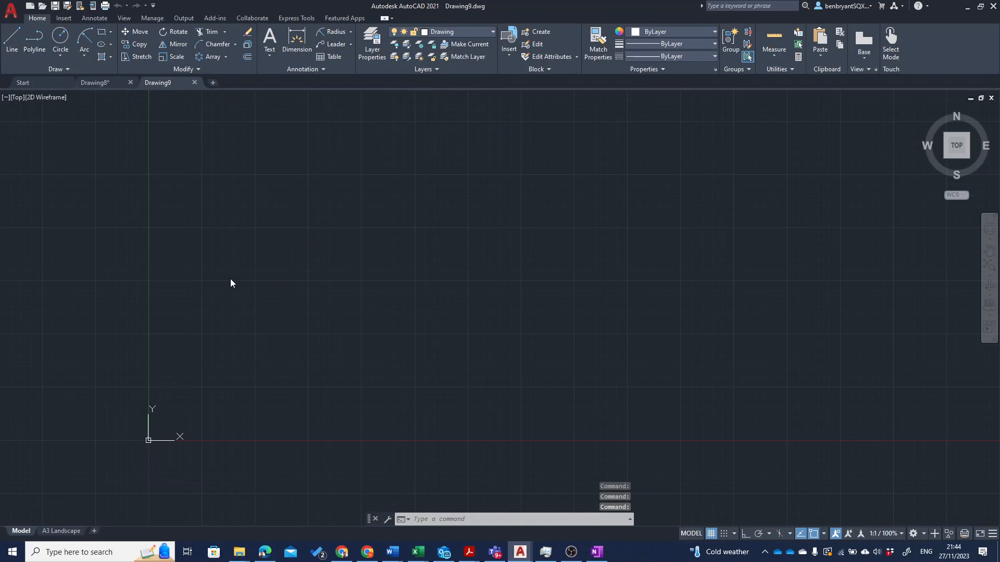
Step: Draw a rectangle 100 wide and 60 high with its first corner at the origin 0,0
{"action": "type", "text": "REC"}
{"action": "key", "text": "Return"}
{"action": "type", "text": "0,0"}
{"action": "key", "text": "Return"}
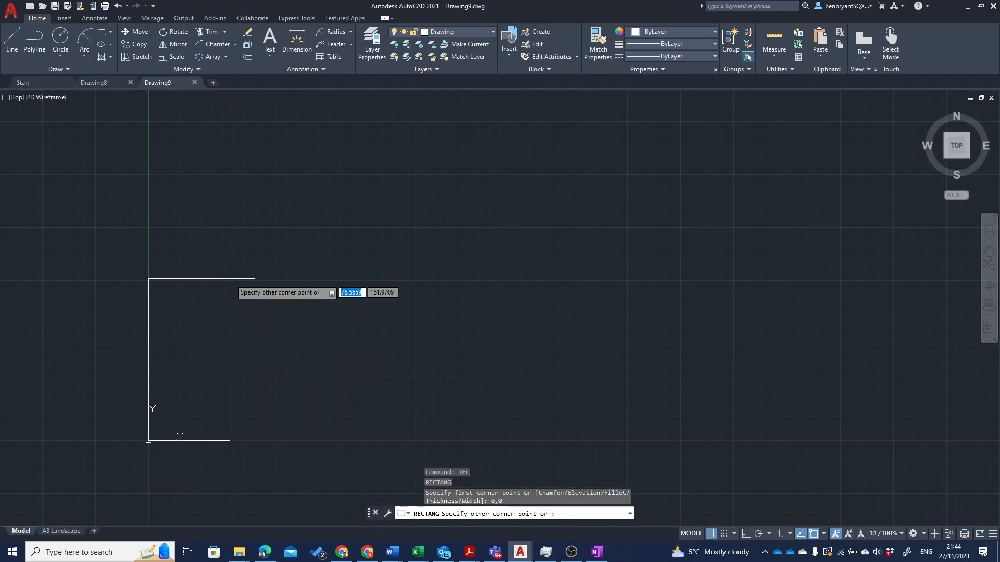
{"action": "type", "text": "100"}
{"action": "key", "text": "Tab"}
{"action": "type", "text": "60"}
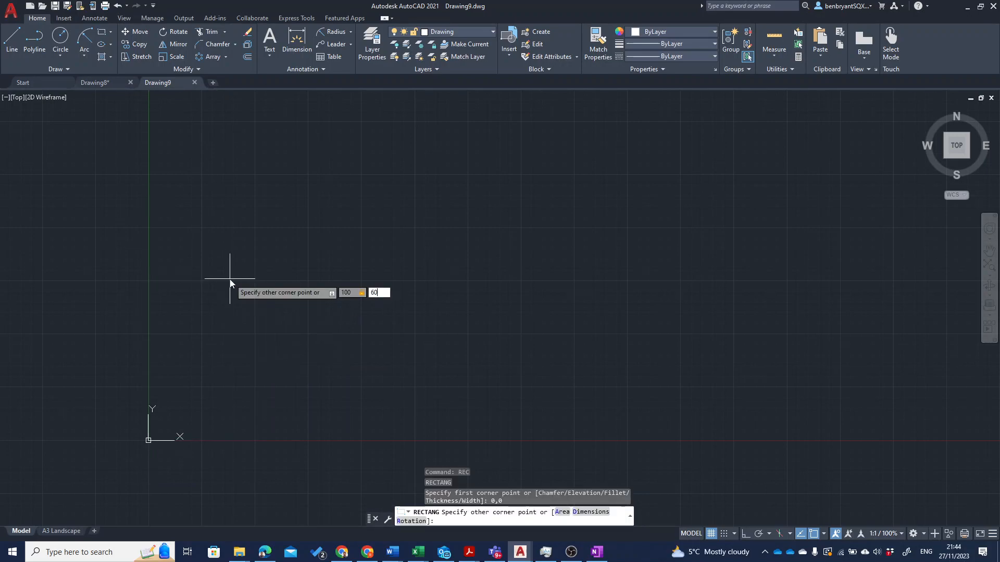
{"action": "key", "text": "Return"}
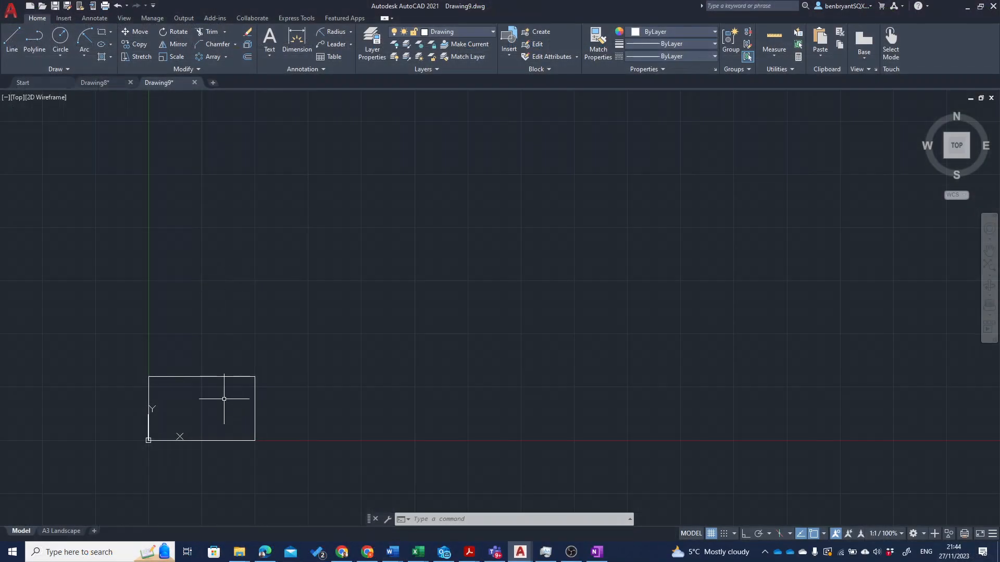
{"action": "mouse_move", "coordinate": [231, 396]}
{"action": "middle_mouse_down"}
{"action": "mouse_move", "coordinate": [473, 321]}
{"action": "mouse_move", "coordinate": [579, 240]}
{"action": "mouse_move", "coordinate": [603, 205]}
{"action": "mouse_move", "coordinate": [591, 220]}
{"action": "middle_mouse_up"}
{"action": "scroll", "coordinate": [477, 315], "scroll_direction": "up", "scroll_amount": 6}
{"action": "scroll", "coordinate": [587, 232], "scroll_direction": "up", "scroll_amount": 2}
{"action": "scroll", "coordinate": [588, 232], "scroll_direction": "down", "scroll_amount": 2}
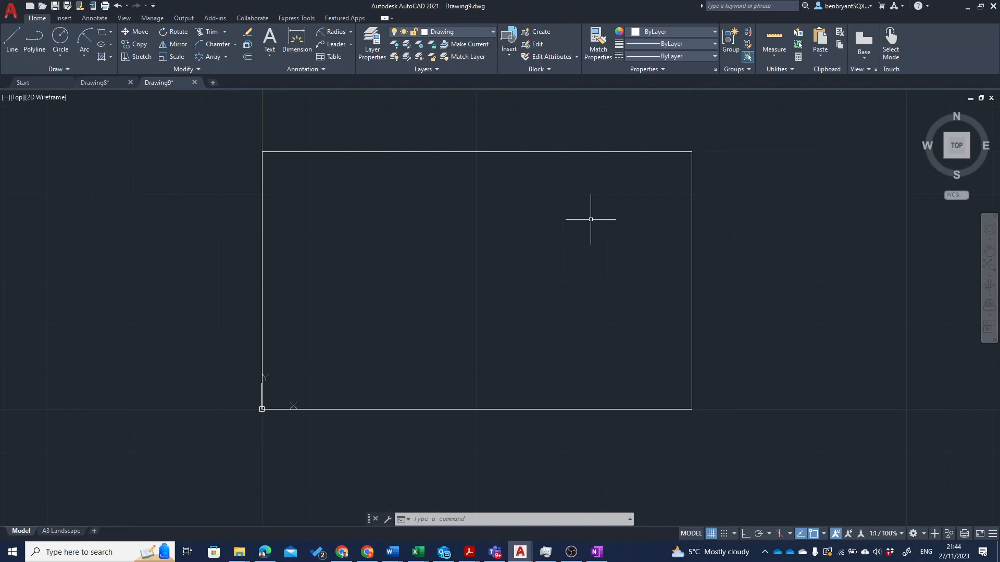
{"action": "left_click", "coordinate": [435, 151]}
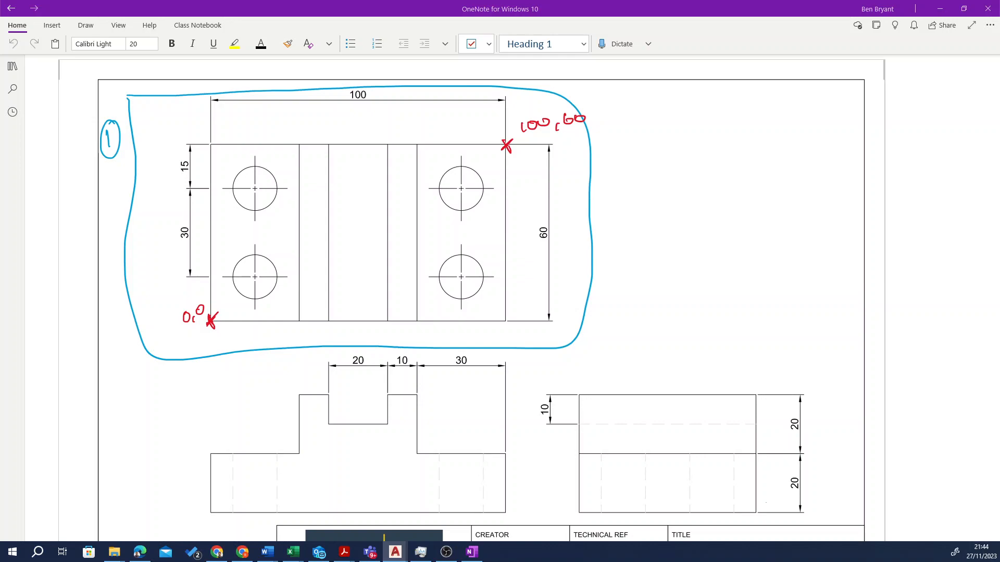
Step: In OneNote, sketch dashed red horizontal and vertical centre lines through the middle of the plan view
{"action": "left_click_drag", "start_coordinate": [172, 235], "coordinate": [317, 233]}
{"action": "left_click_drag", "start_coordinate": [352, 234], "coordinate": [473, 229]}
{"action": "left_click_drag", "start_coordinate": [494, 229], "coordinate": [539, 226]}
{"action": "left_click_drag", "start_coordinate": [359, 120], "coordinate": [359, 140]}
{"action": "left_click_drag", "start_coordinate": [359, 156], "coordinate": [361, 232]}
{"action": "left_click_drag", "start_coordinate": [361, 250], "coordinate": [361, 255]}
{"action": "left_click_drag", "start_coordinate": [362, 274], "coordinate": [361, 296]}
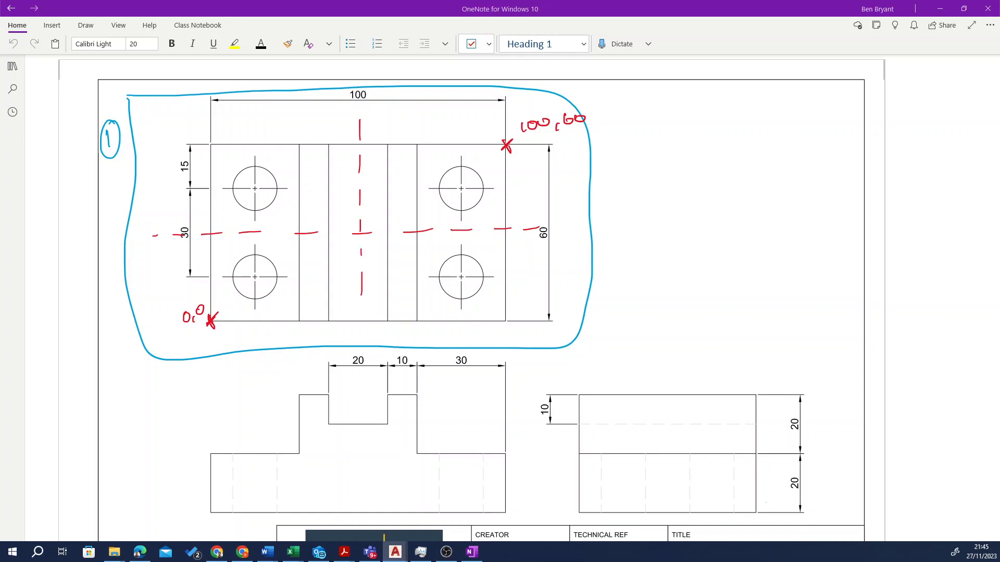
{"action": "left_click_drag", "start_coordinate": [363, 334], "coordinate": [363, 351]}
Step: Highlight the border of the plan view's upper-left quarter in yellow, up to the two centre lines
{"action": "left_click_drag", "start_coordinate": [181, 128], "coordinate": [370, 132]}
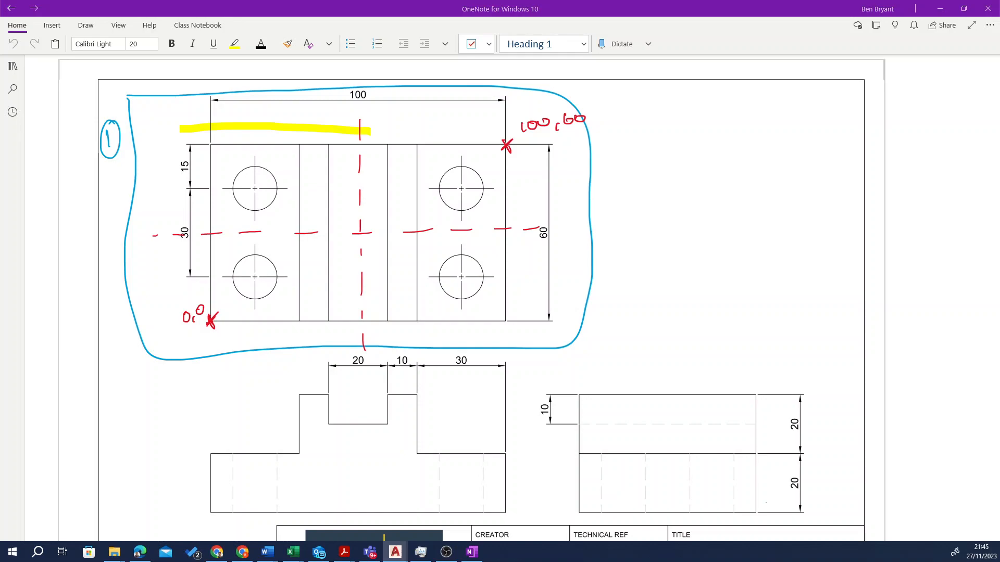
{"action": "left_click_drag", "start_coordinate": [175, 235], "coordinate": [367, 228]}
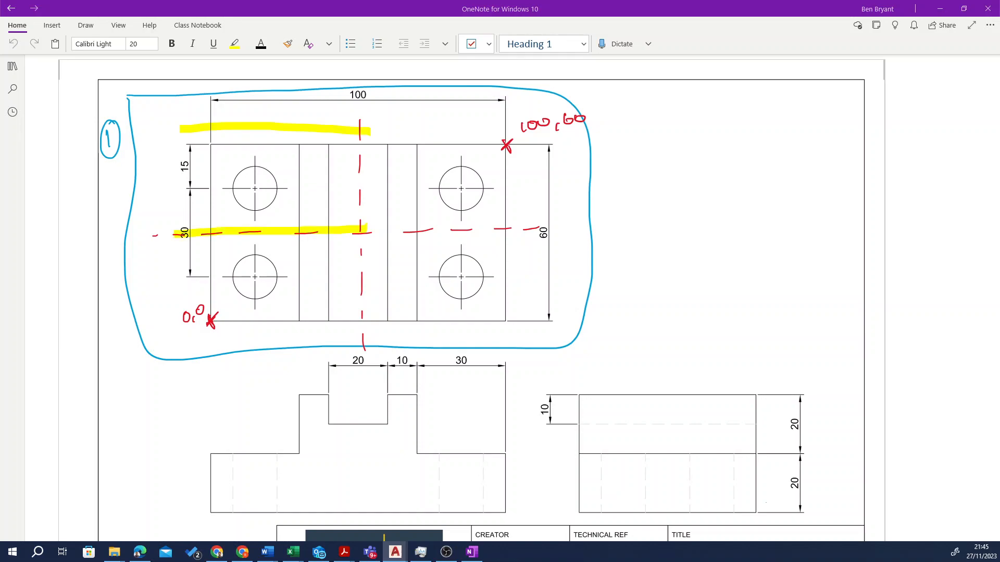
{"action": "left_click_drag", "start_coordinate": [360, 135], "coordinate": [360, 225]}
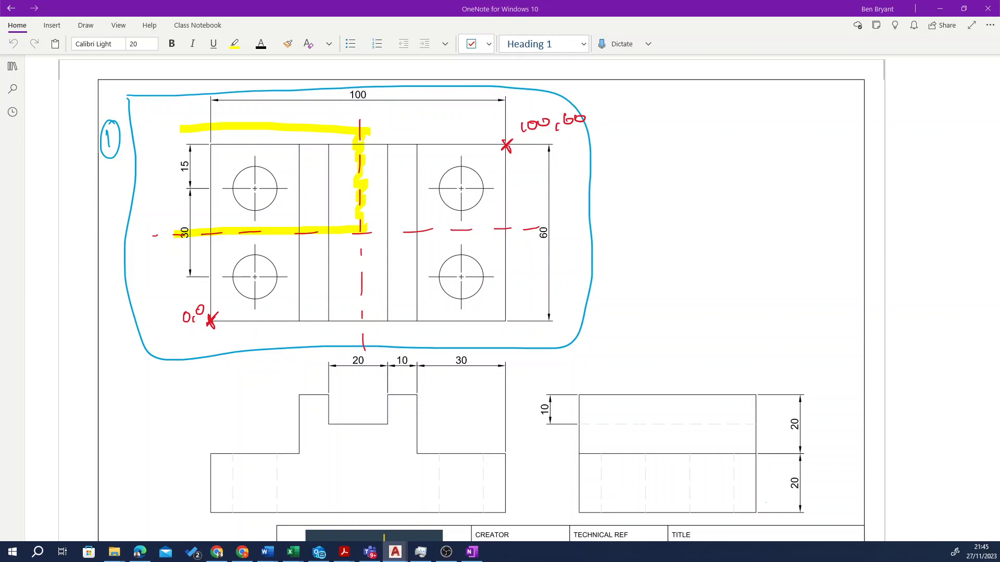
{"action": "left_click_drag", "start_coordinate": [185, 133], "coordinate": [192, 229]}
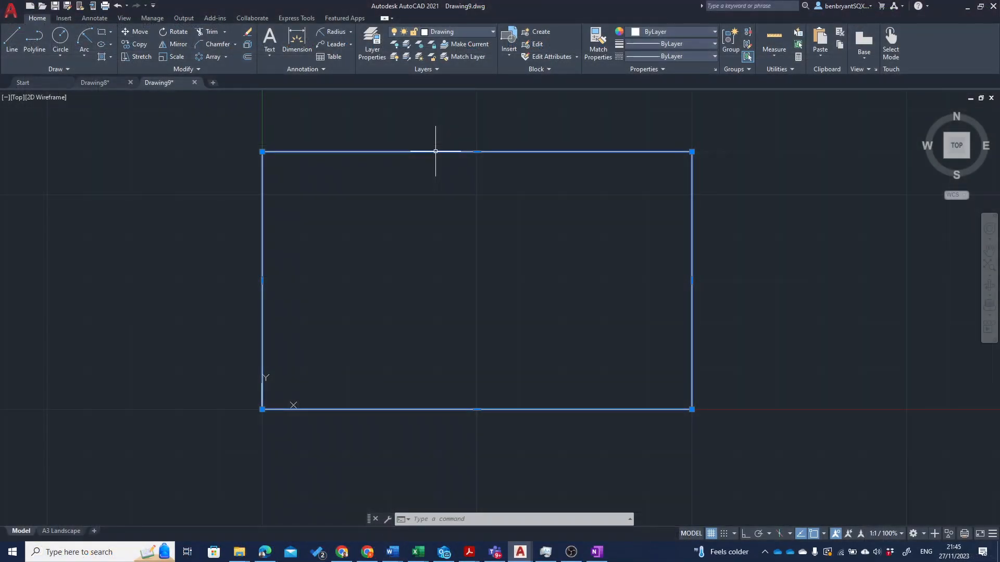
Step: In AutoCAD, make Construction the current layer and check that the Midpoint object snap is enabled
{"action": "key", "text": "Escape"}
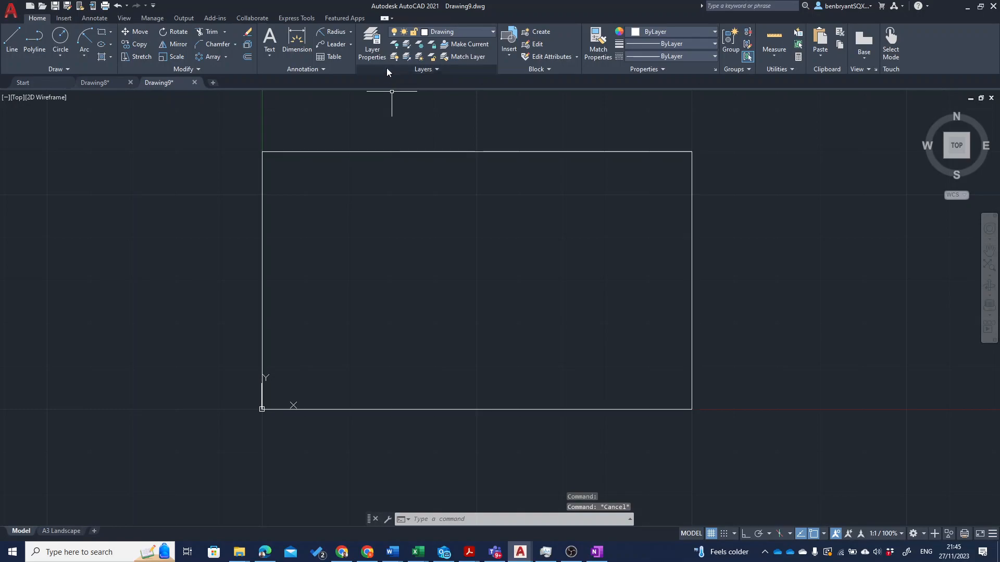
{"action": "left_click", "coordinate": [450, 29]}
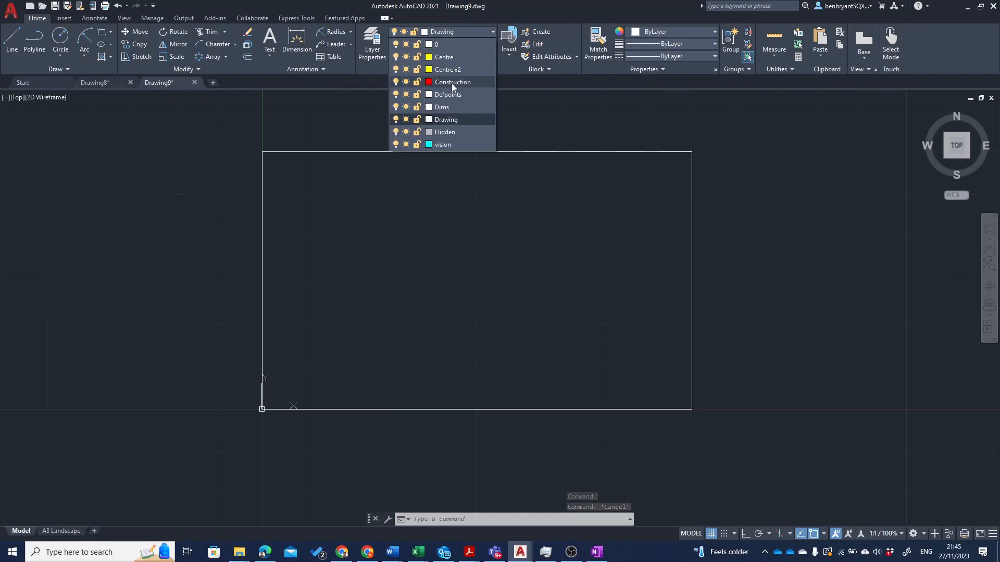
{"action": "left_click", "coordinate": [452, 82]}
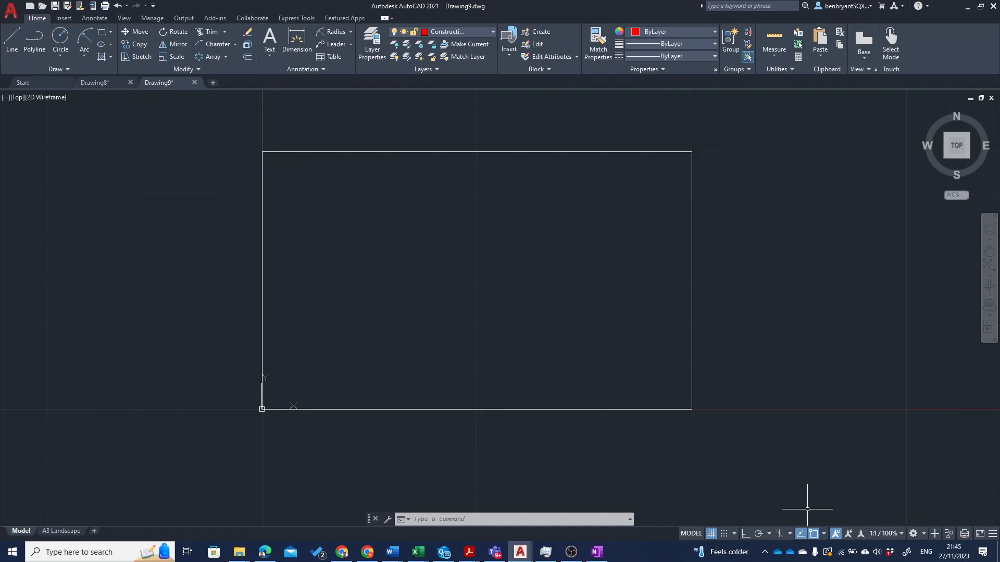
{"action": "left_click", "coordinate": [825, 535]}
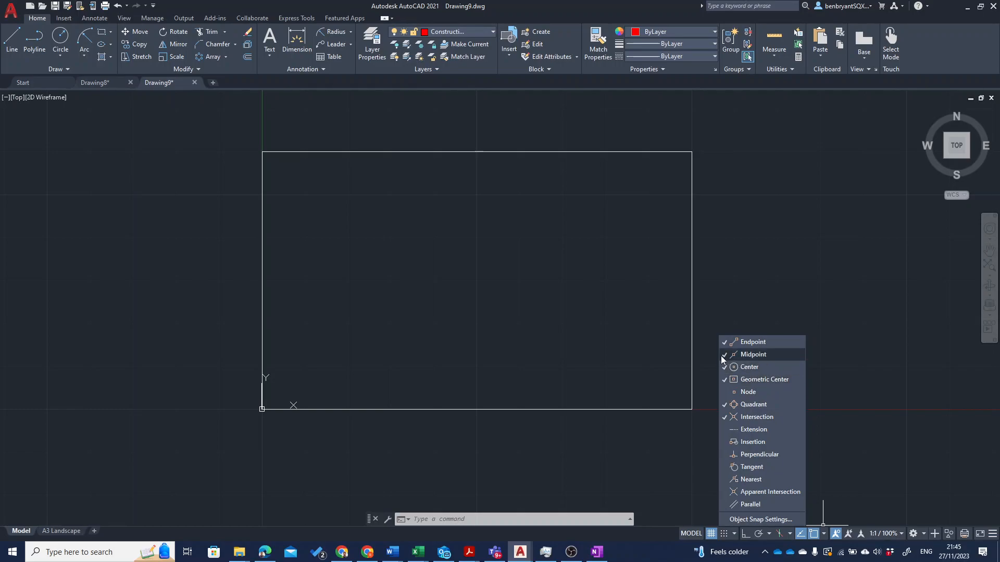
{"action": "left_click", "coordinate": [532, 318]}
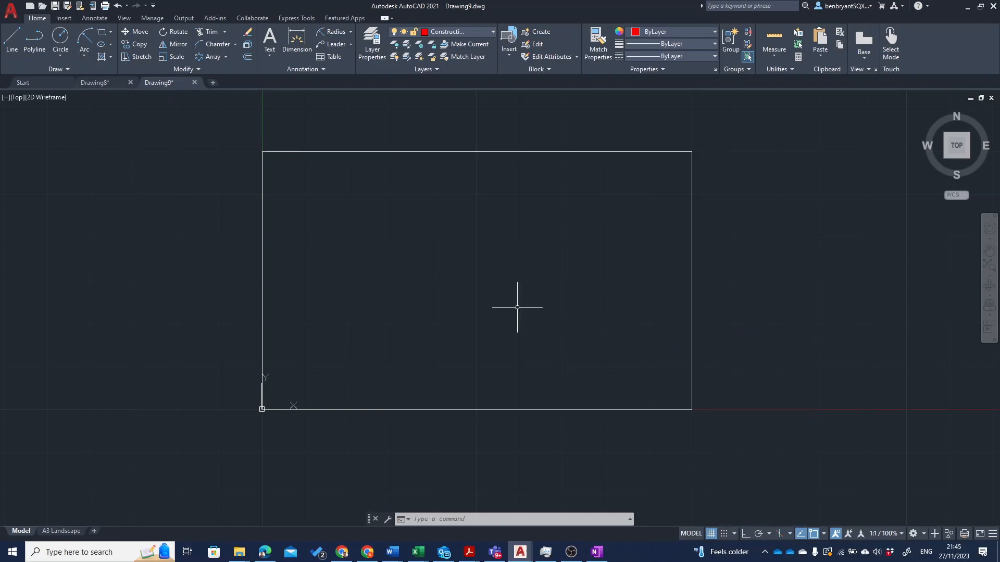
Step: Draw a horizontal construction line between the midpoints of the rectangle's left and right edges
{"action": "type", "text": "l"}
{"action": "key", "text": "Return"}
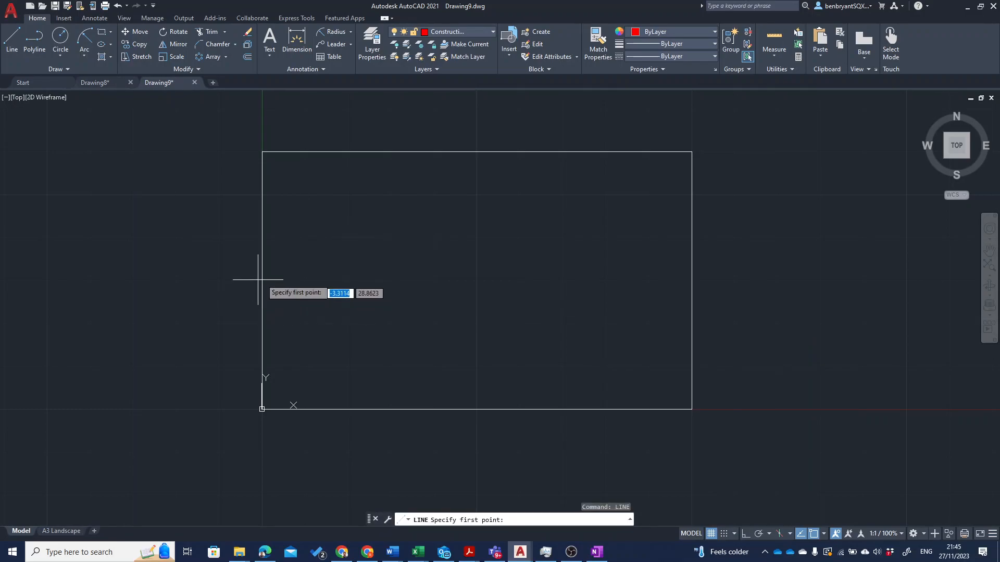
{"action": "left_click", "coordinate": [262, 281]}
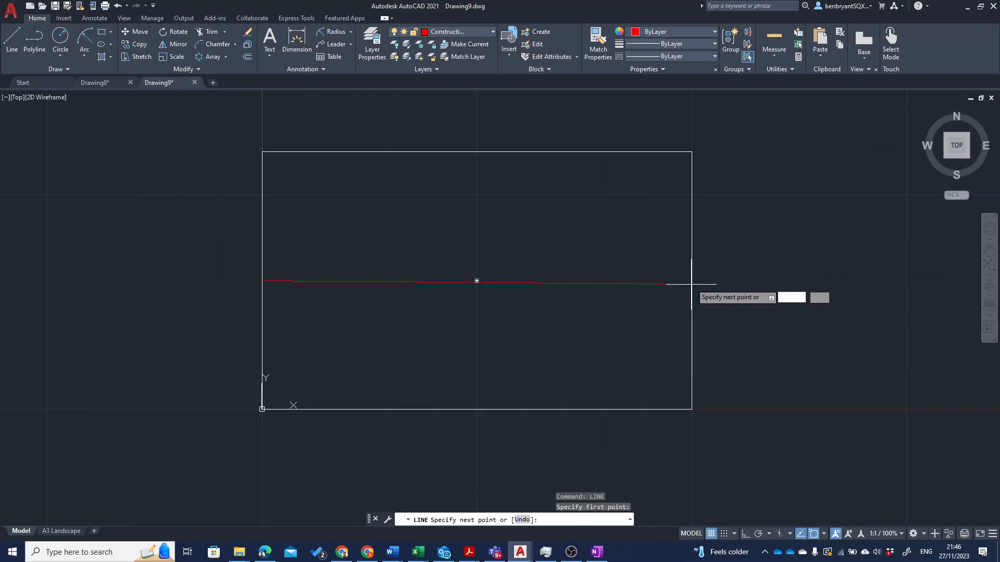
{"action": "left_click", "coordinate": [692, 280]}
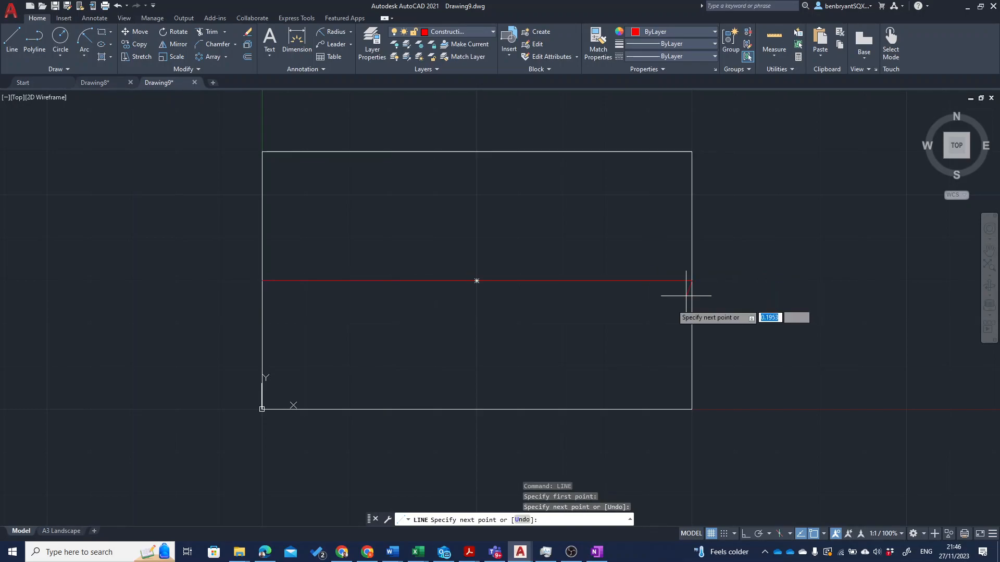
{"action": "key", "text": "Return"}
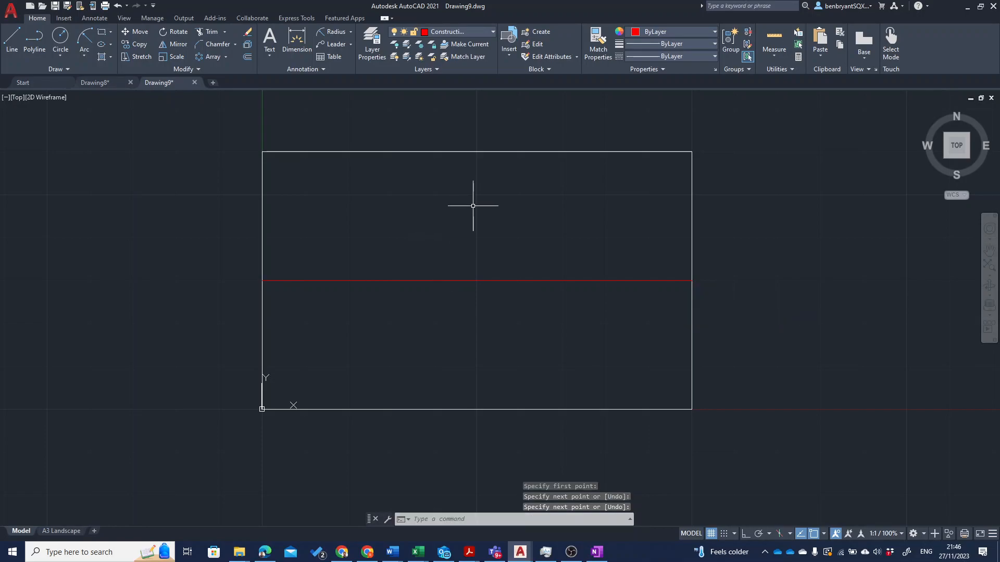
Step: Draw a vertical construction line between the midpoints of the rectangle's top and bottom edges
{"action": "key", "text": "Return"}
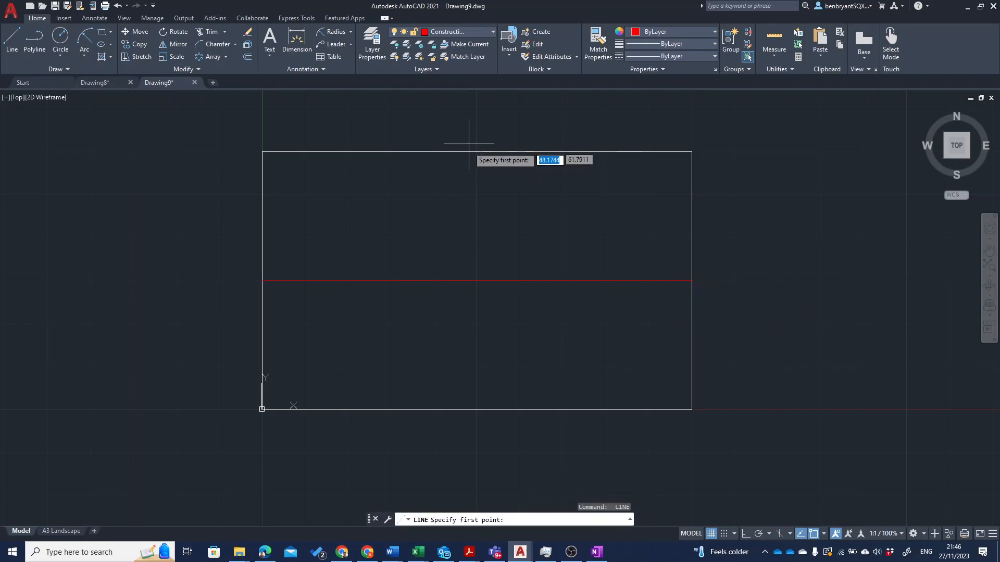
{"action": "left_click", "coordinate": [476, 152]}
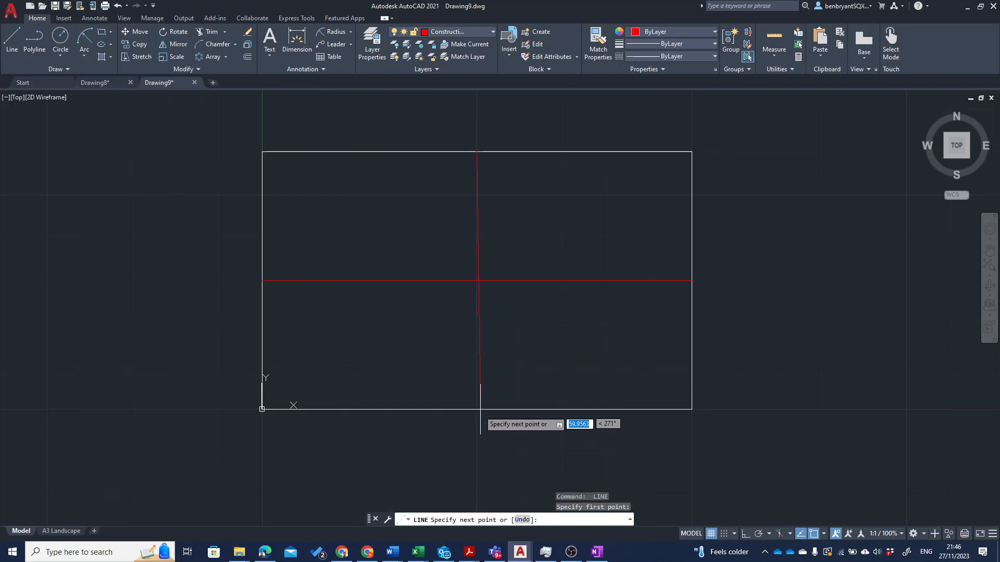
{"action": "left_click", "coordinate": [476, 409]}
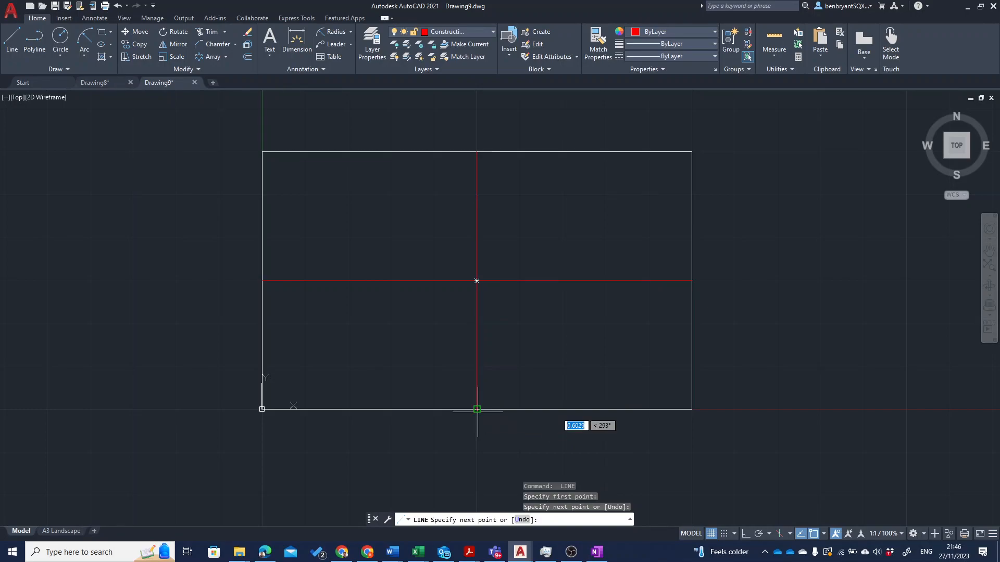
{"action": "key", "text": "Return"}
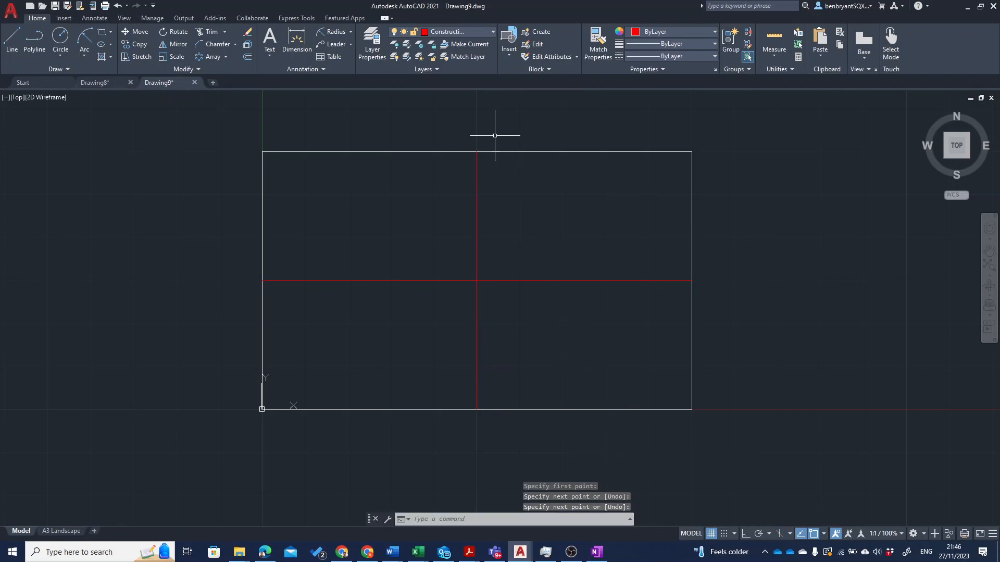
Step: Make Drawing the current layer and explode the rectangle into separate lines, checking that its left edge selects individually
{"action": "left_click", "coordinate": [452, 33]}
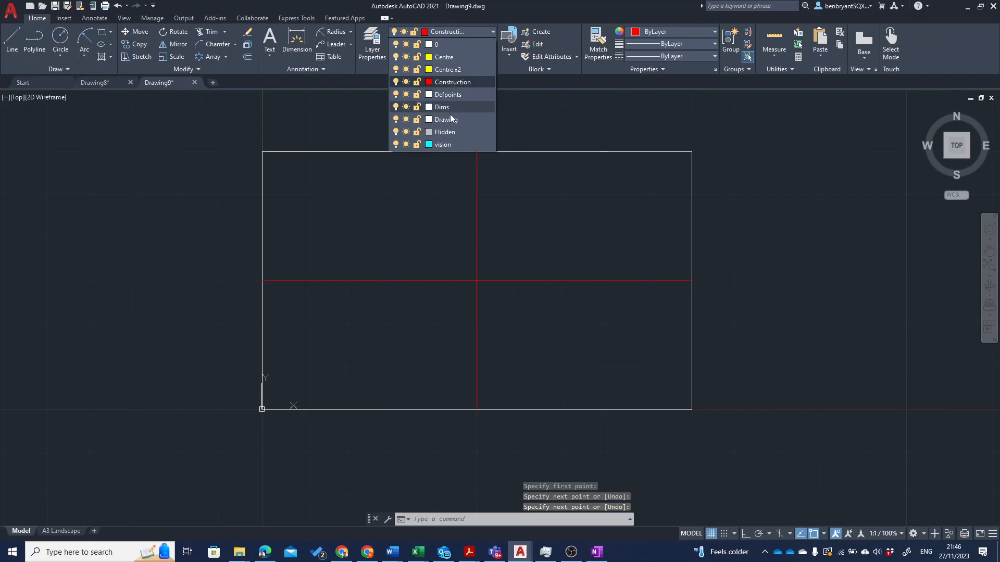
{"action": "left_click", "coordinate": [449, 118]}
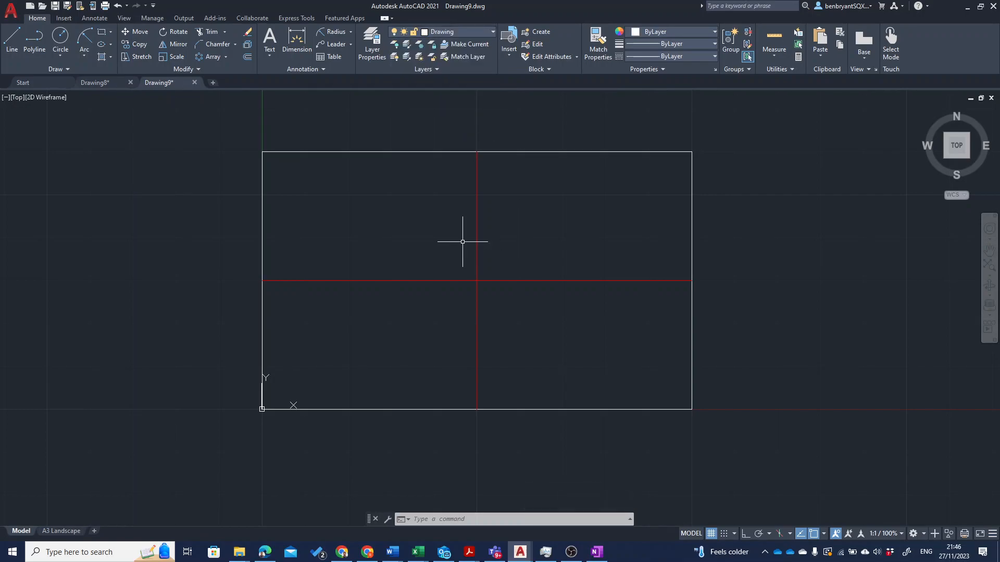
{"action": "left_click", "coordinate": [262, 200]}
{"action": "type", "text": "E"}
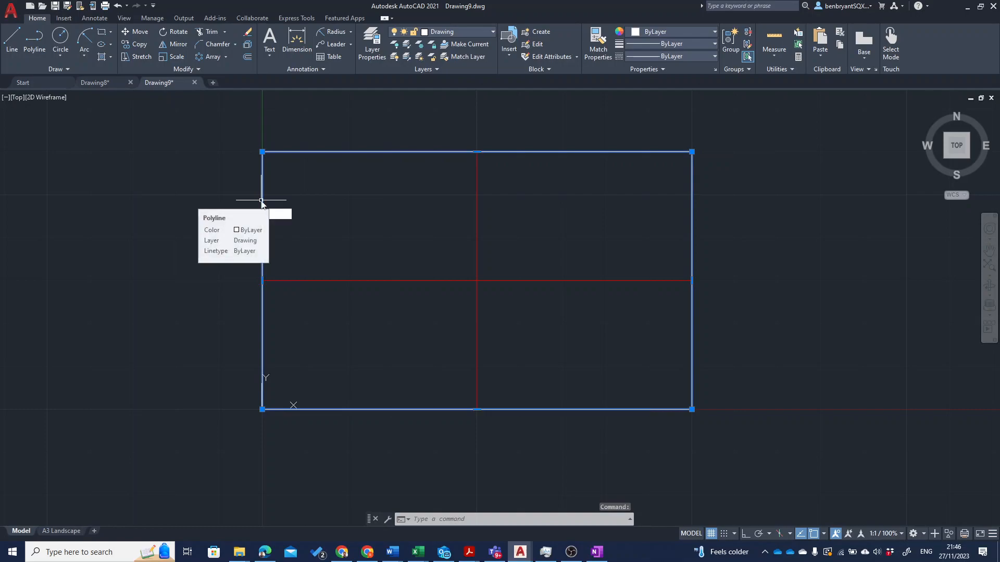
{"action": "type", "text": "X"}
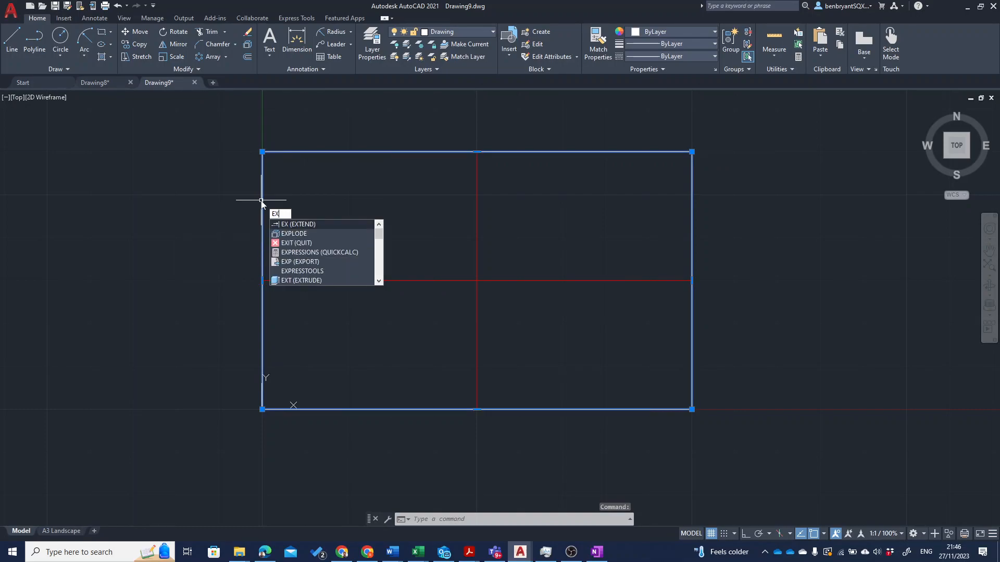
{"action": "type", "text": "P"}
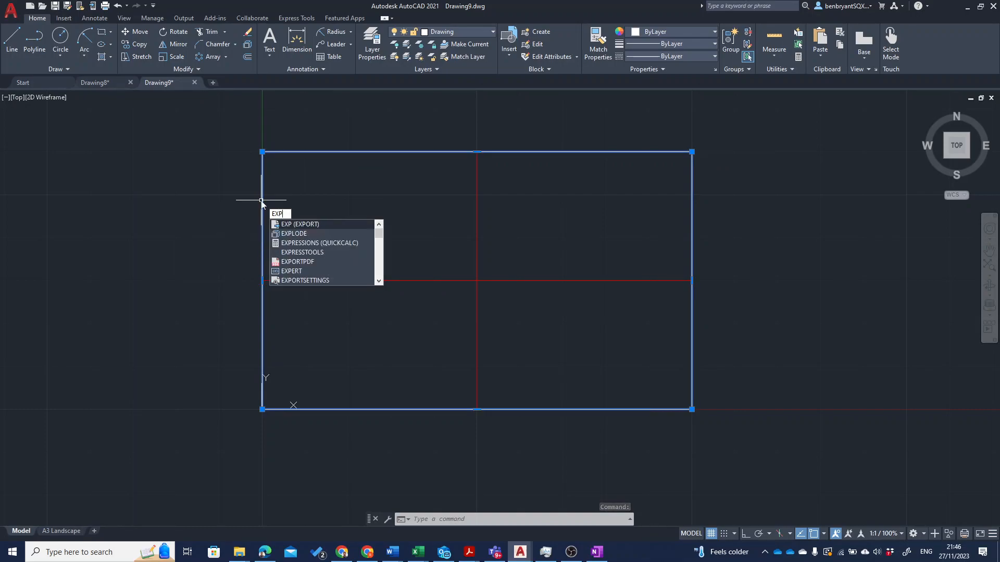
{"action": "left_click", "coordinate": [312, 237]}
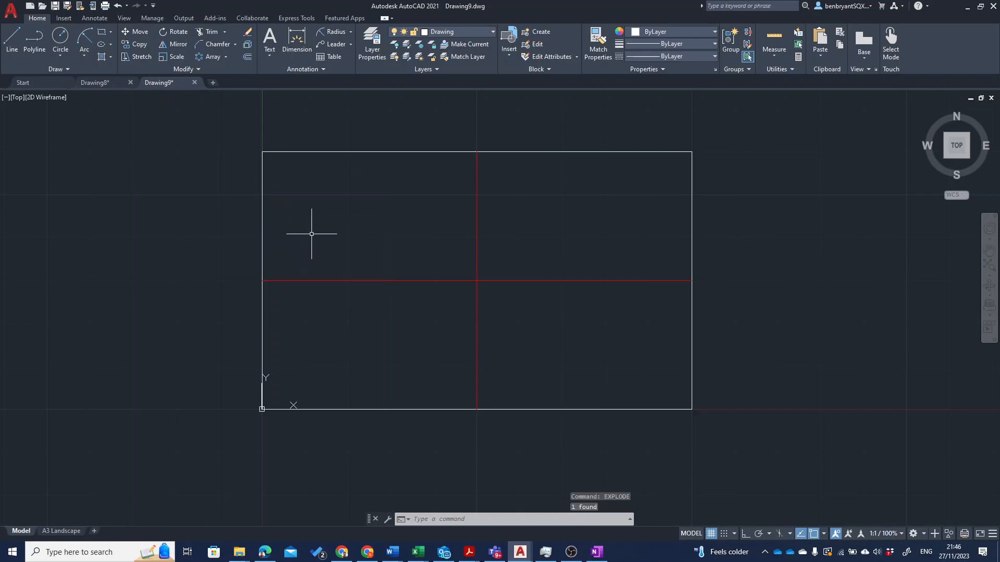
{"action": "left_click", "coordinate": [263, 201]}
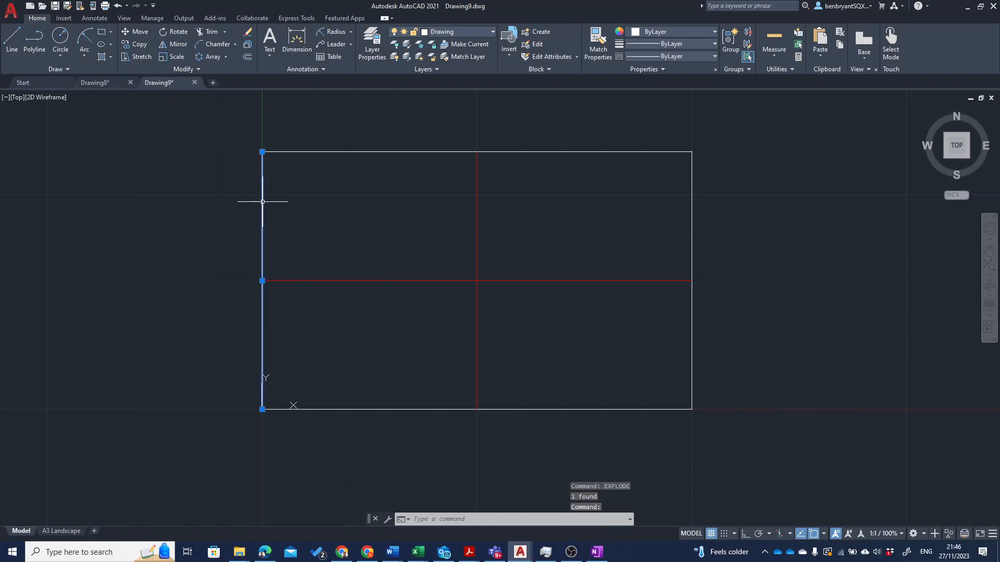
{"action": "key", "text": "Escape"}
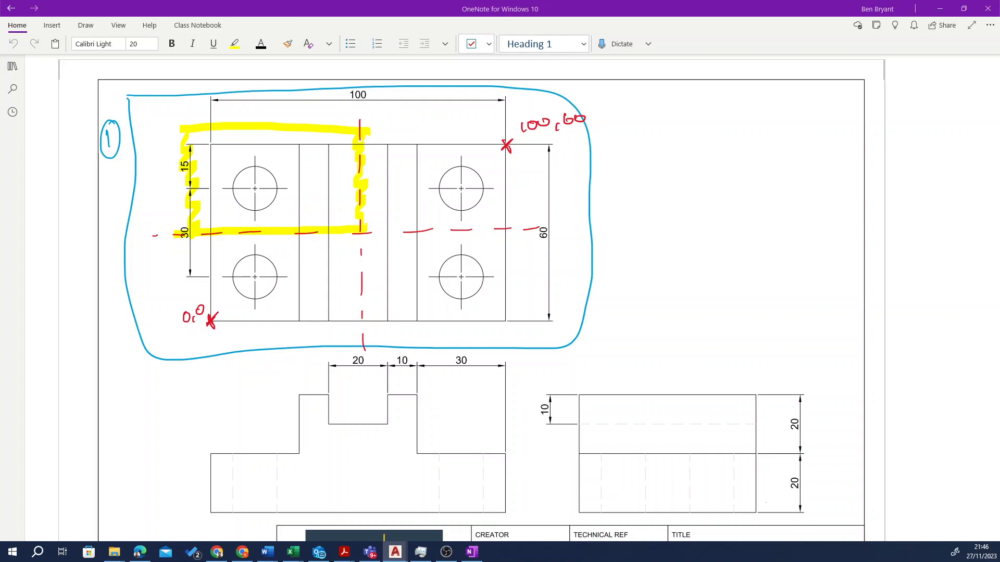
Step: In OneNote, highlight the 30 and 10 dimensions and mark the plan view's top edge in red with segments of 30, 10, 10 and 10
{"action": "left_click_drag", "start_coordinate": [450, 360], "coordinate": [480, 358]}
{"action": "left_click_drag", "start_coordinate": [210, 144], "coordinate": [302, 144]}
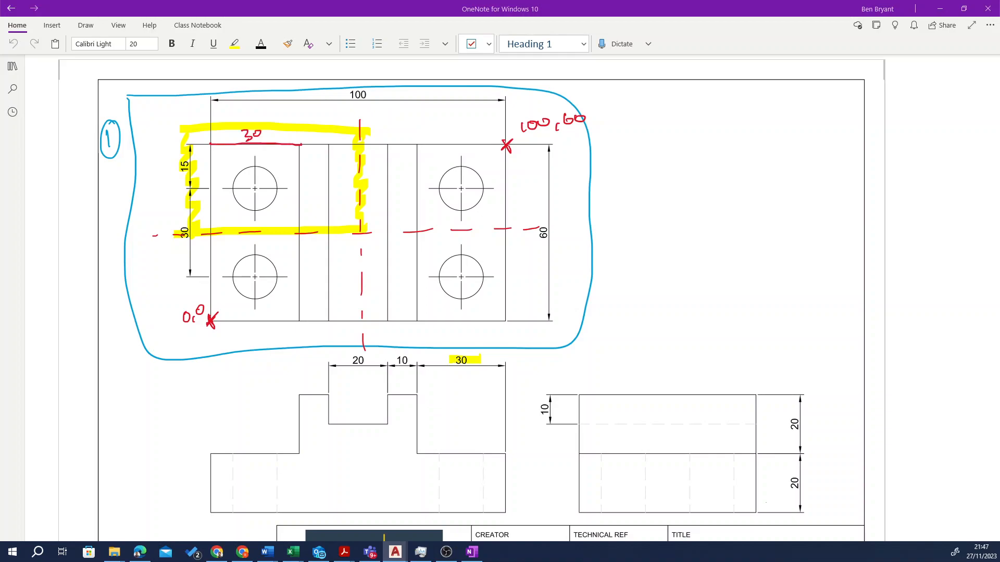
{"action": "left_click_drag", "start_coordinate": [395, 361], "coordinate": [410, 358]}
{"action": "left_click_drag", "start_coordinate": [329, 146], "coordinate": [362, 145]}
{"action": "left_click_drag", "start_coordinate": [359, 146], "coordinate": [389, 144]}
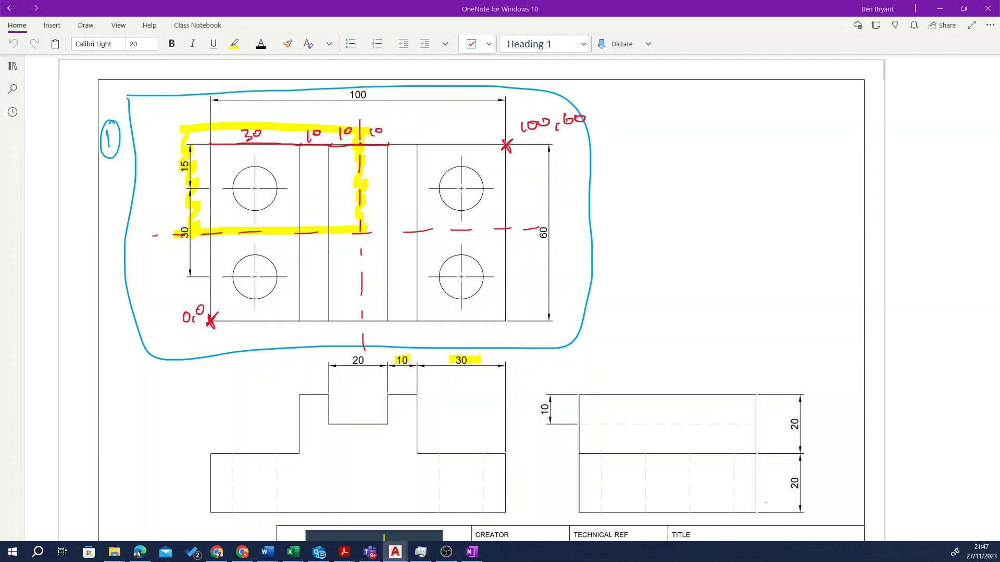
{"action": "left_click_drag", "start_coordinate": [334, 125], "coordinate": [384, 125]}
Step: In AutoCAD, offset the rectangle's left edge 30 inward to the right
{"action": "left_click", "coordinate": [395, 552]}
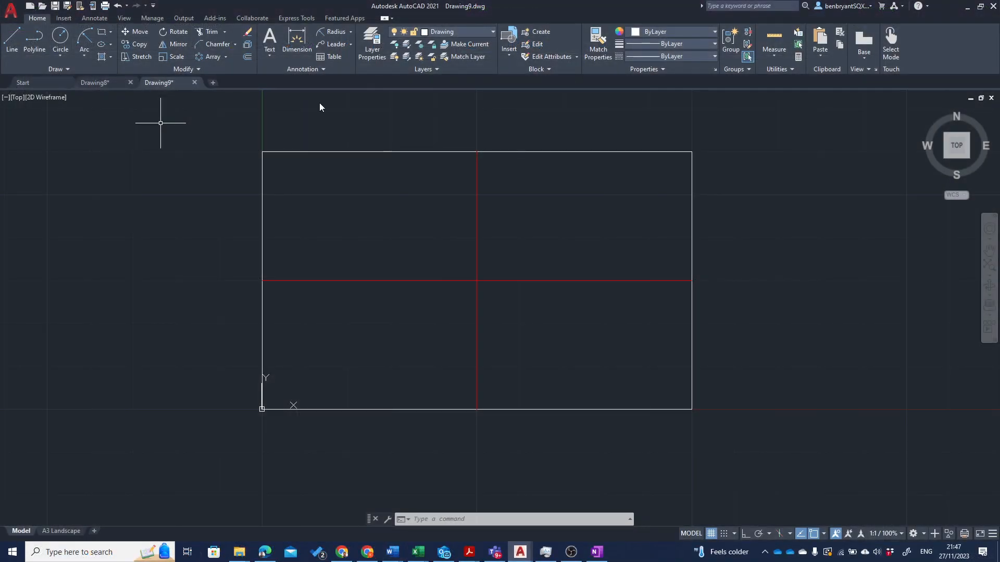
{"action": "left_click", "coordinate": [248, 58]}
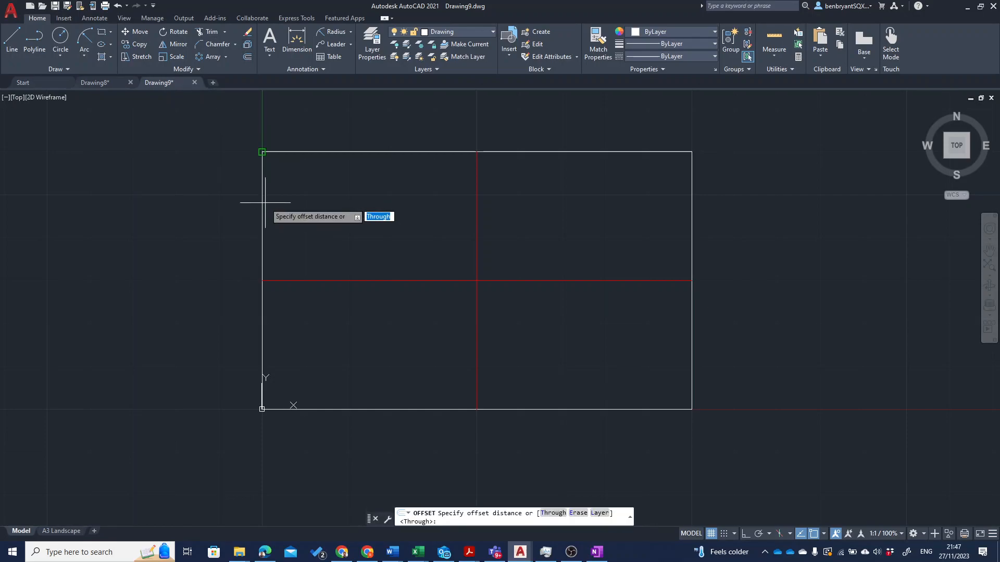
{"action": "type", "text": "30"}
{"action": "key", "text": "Return"}
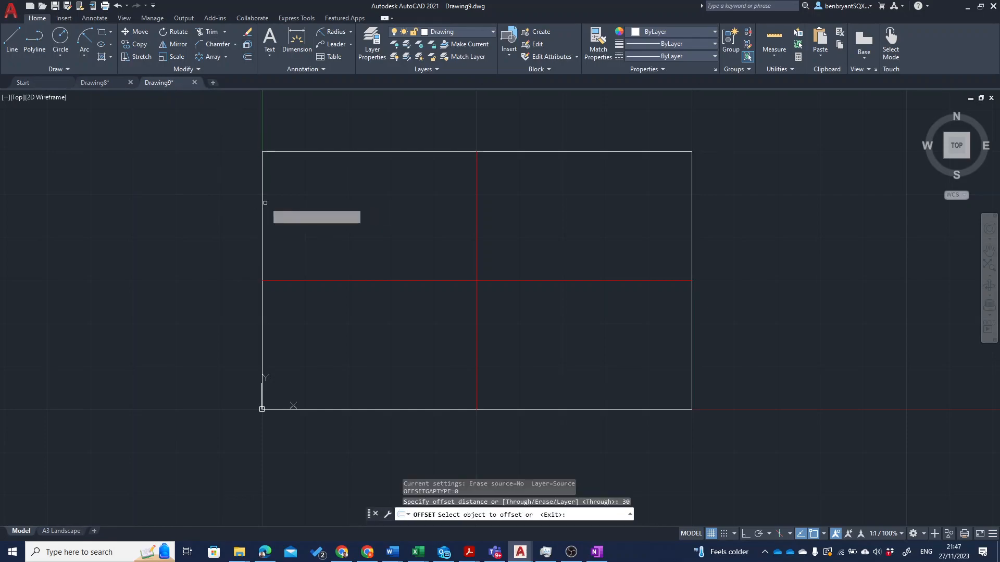
{"action": "left_click", "coordinate": [263, 199]}
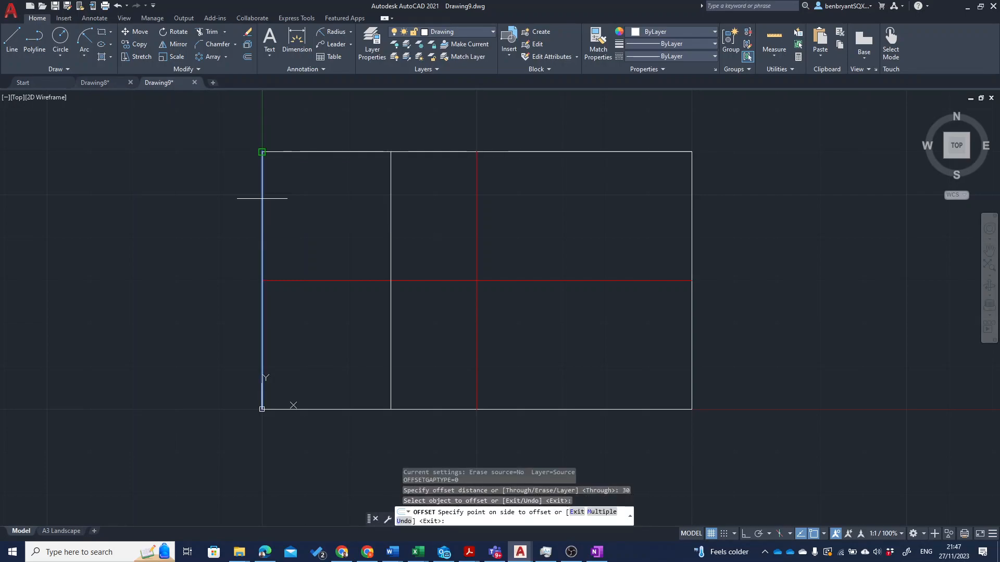
{"action": "left_click", "coordinate": [435, 211]}
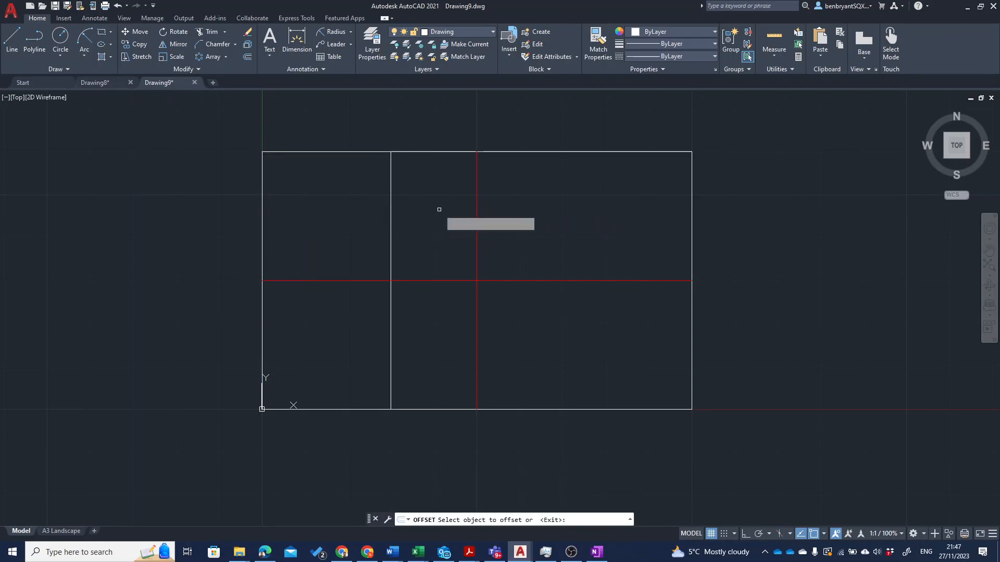
{"action": "key", "text": "Escape"}
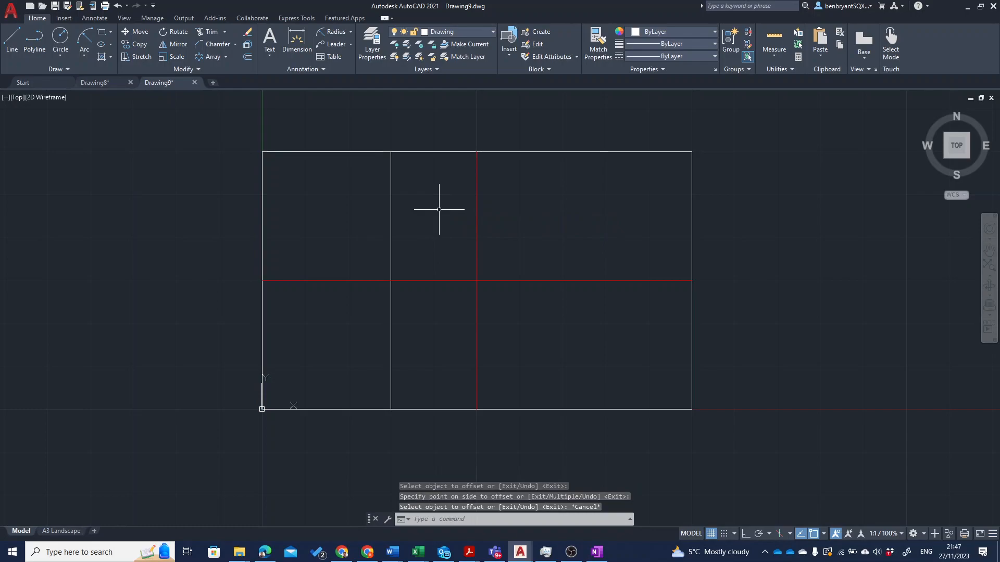
Step: Offset the new vertical line inside the rectangle by 10 towards the vertical construction line
{"action": "key", "text": "Return"}
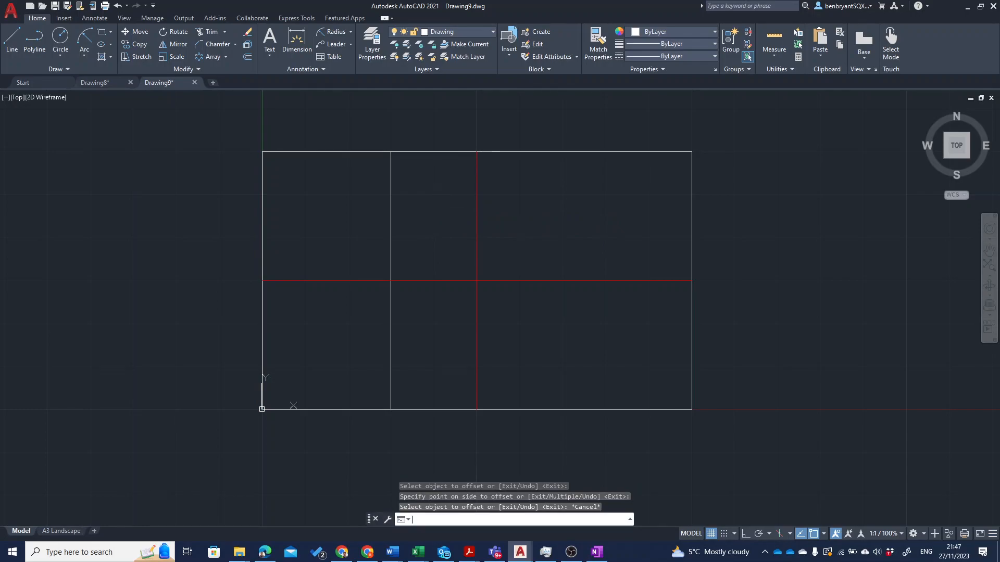
{"action": "type", "text": "10"}
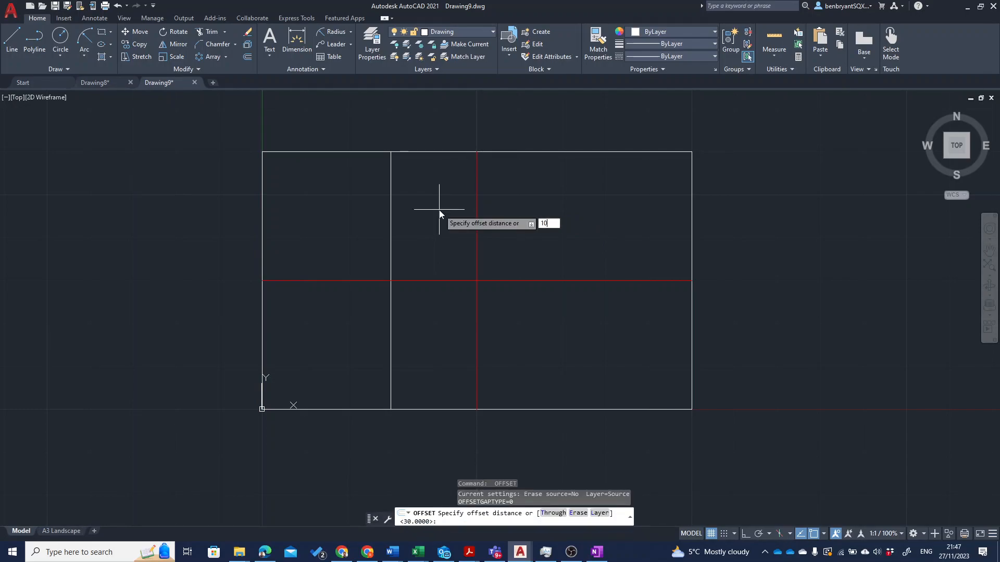
{"action": "key", "text": "Return"}
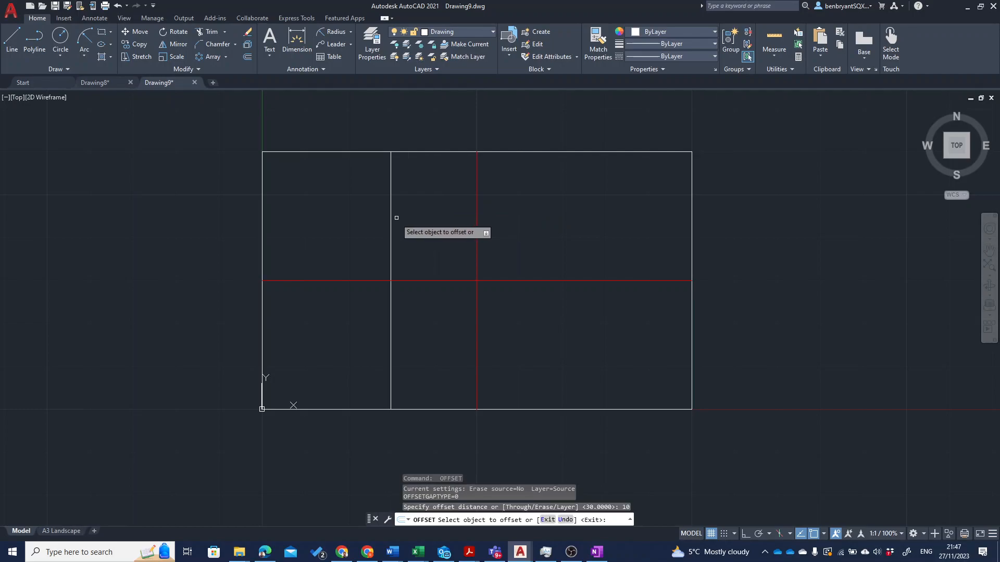
{"action": "left_click", "coordinate": [391, 222]}
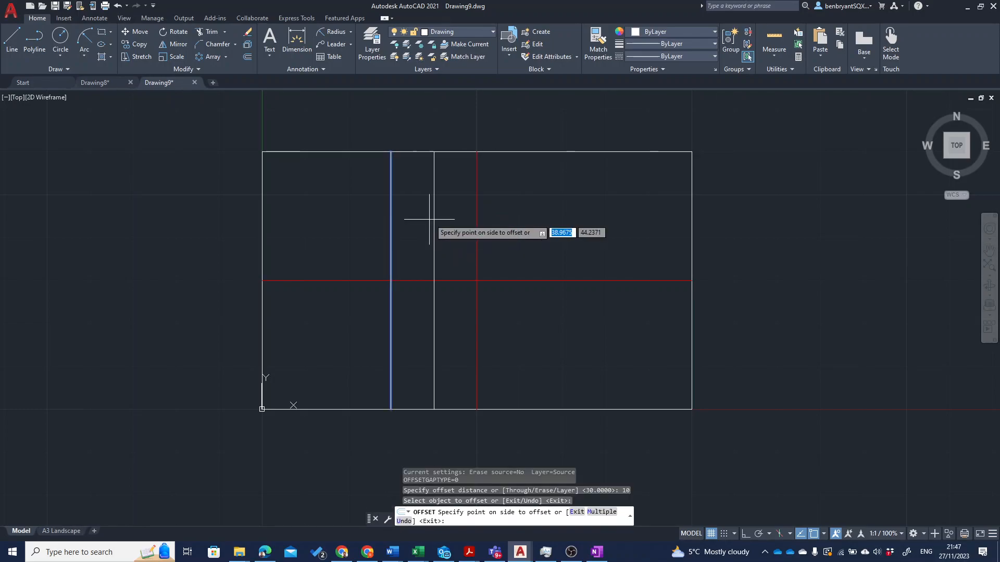
{"action": "left_click", "coordinate": [428, 219]}
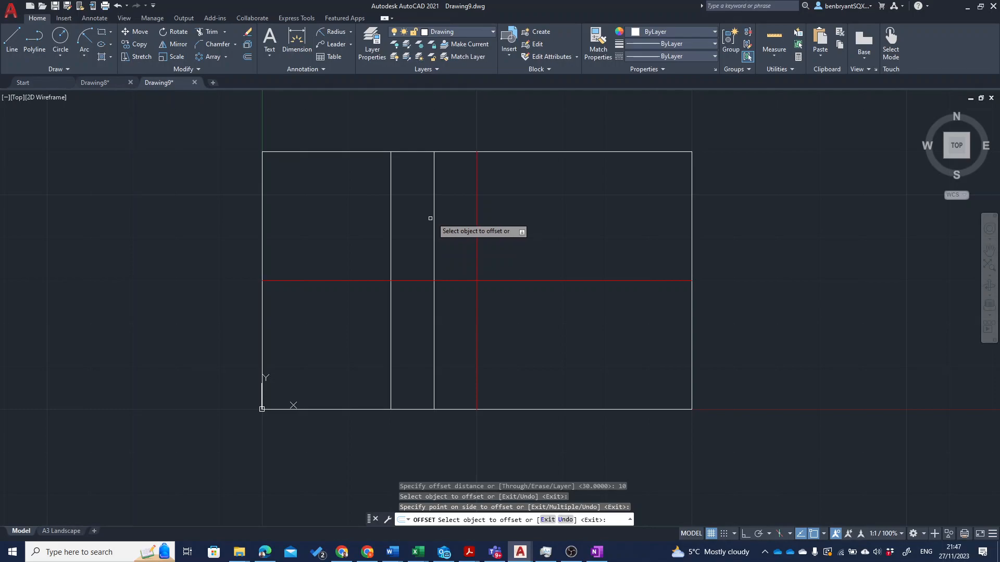
Step: Try to offset the second inner vertical line a further 10 onto the vertical construction line
{"action": "left_click", "coordinate": [432, 219]}
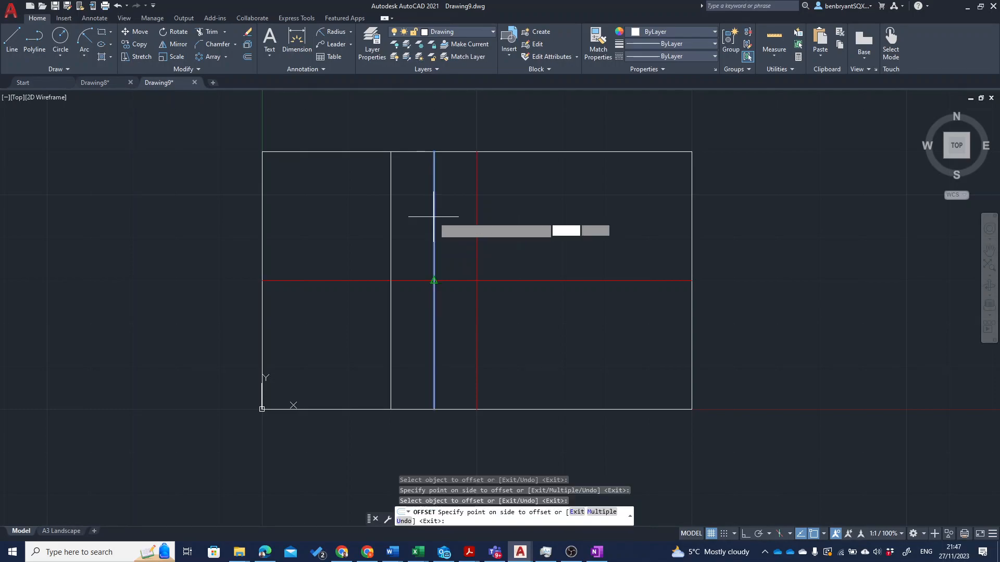
{"action": "left_click", "coordinate": [485, 201]}
{"action": "key", "text": "Return"}
{"action": "key", "text": "Escape"}
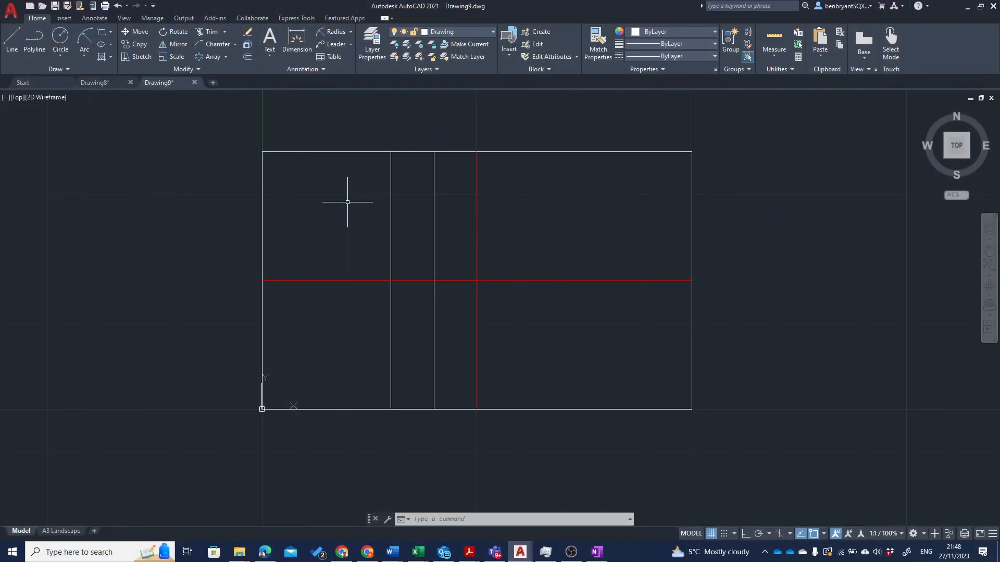
Step: Offset the rectangle's top edge 15 downward and its left edge 15 to the right to locate the upper-left hole centre
{"action": "type", "text": "OFFSET"}
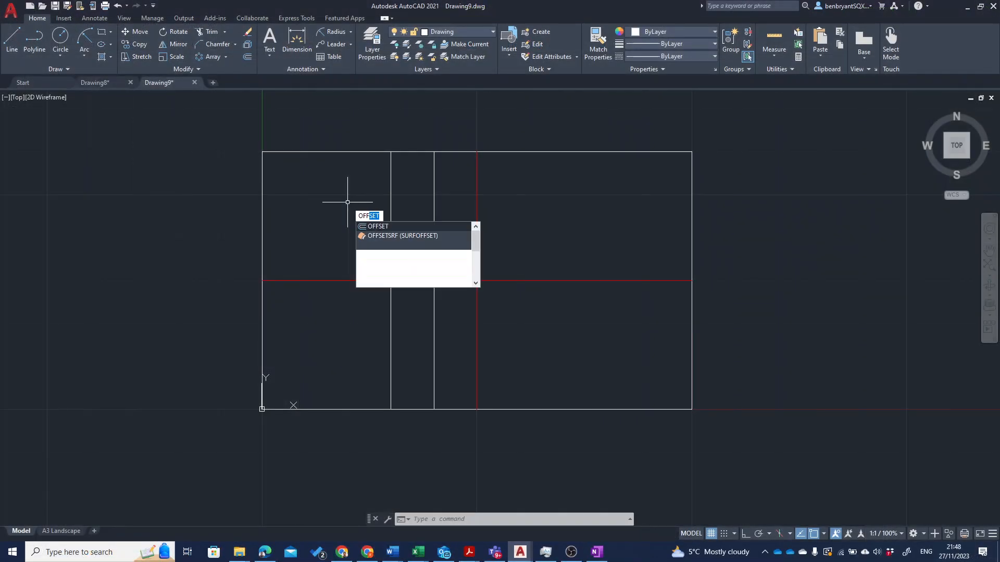
{"action": "key", "text": "Return"}
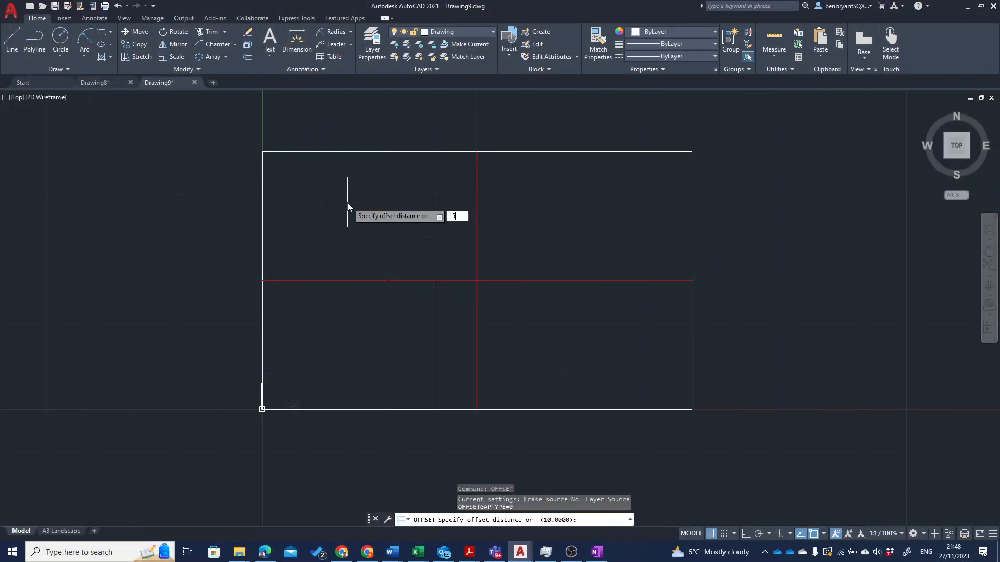
{"action": "key", "text": "Return"}
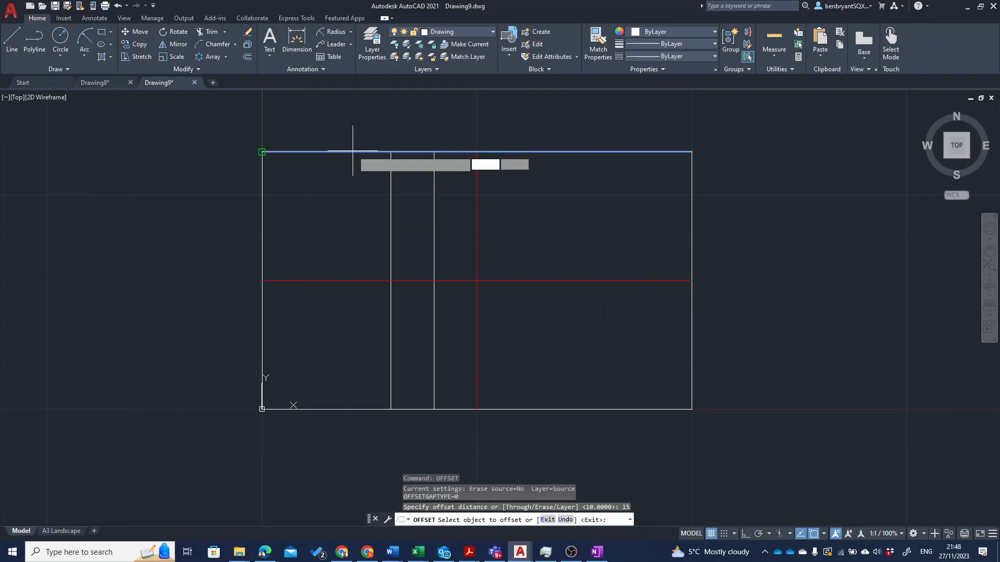
{"action": "left_click", "coordinate": [352, 151]}
{"action": "left_click", "coordinate": [352, 185]}
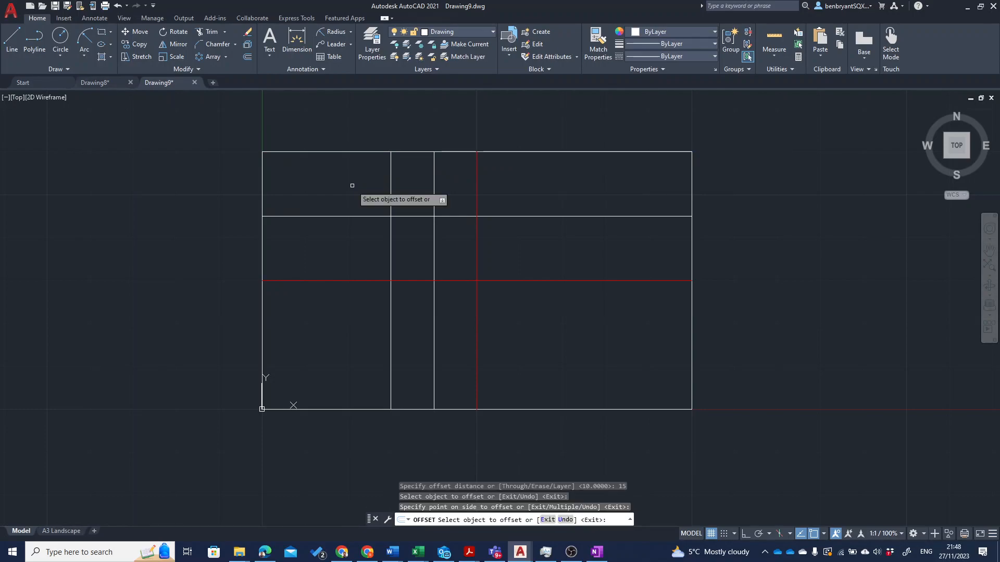
{"action": "left_click", "coordinate": [262, 190]}
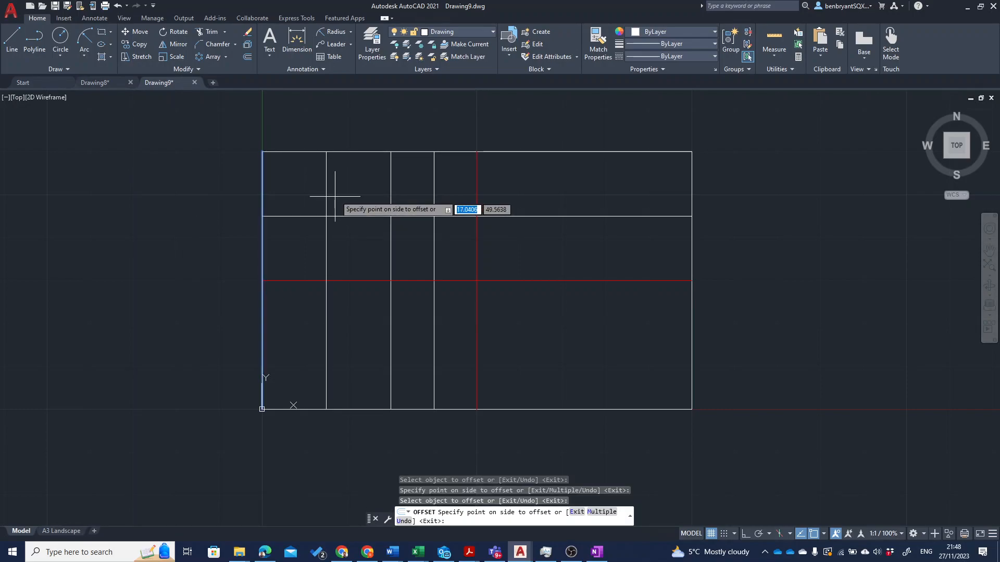
{"action": "left_click", "coordinate": [335, 197]}
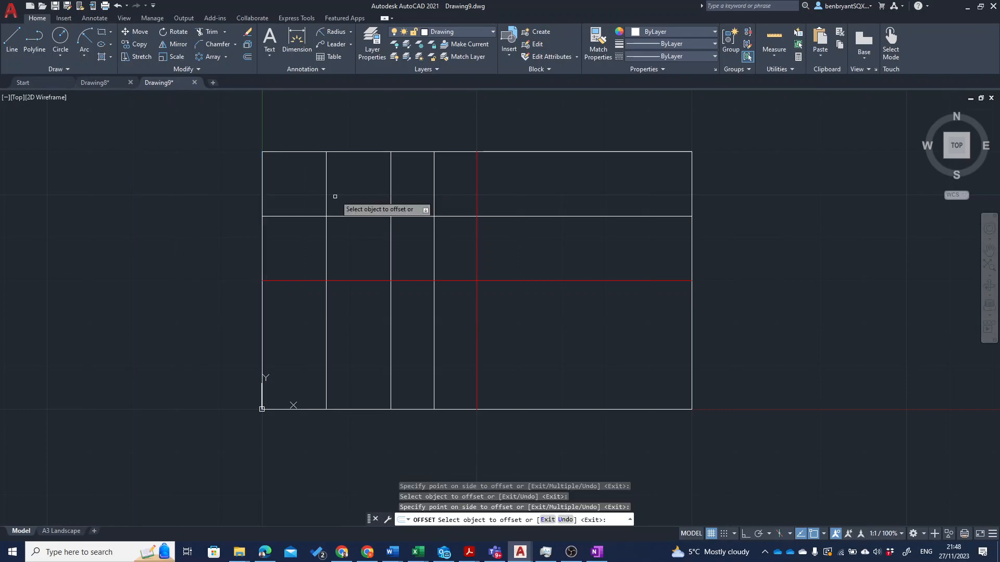
{"action": "key", "text": "Escape"}
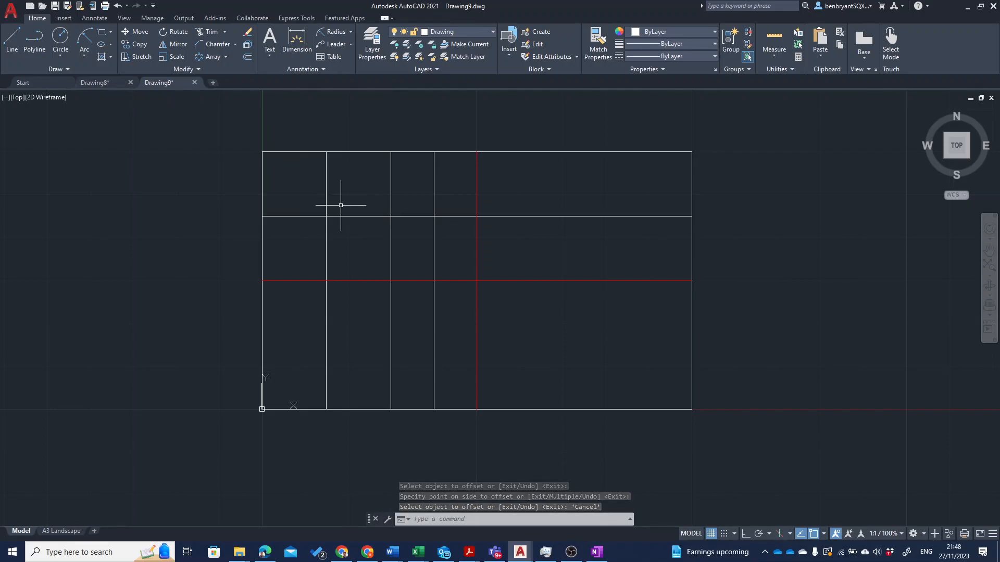
Step: Move the two 15-offset lines crossing at the hole centre to the Construction layer
{"action": "left_click", "coordinate": [347, 237]}
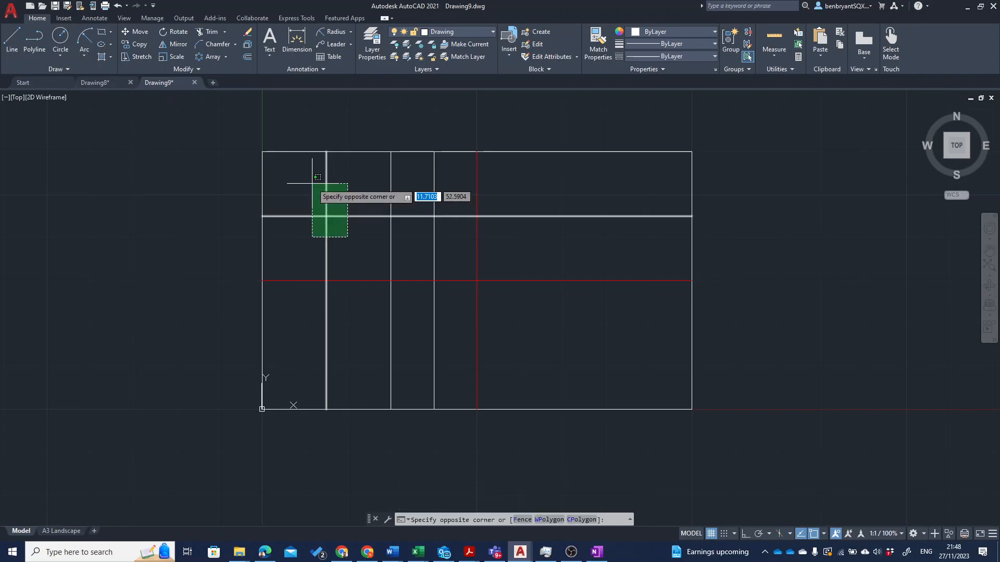
{"action": "left_click", "coordinate": [315, 186]}
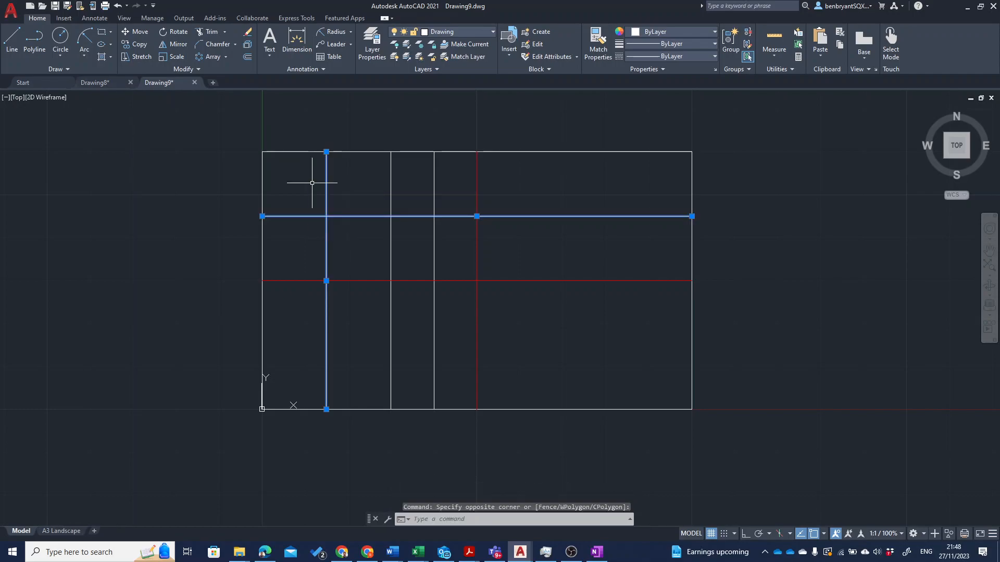
{"action": "left_click", "coordinate": [451, 33]}
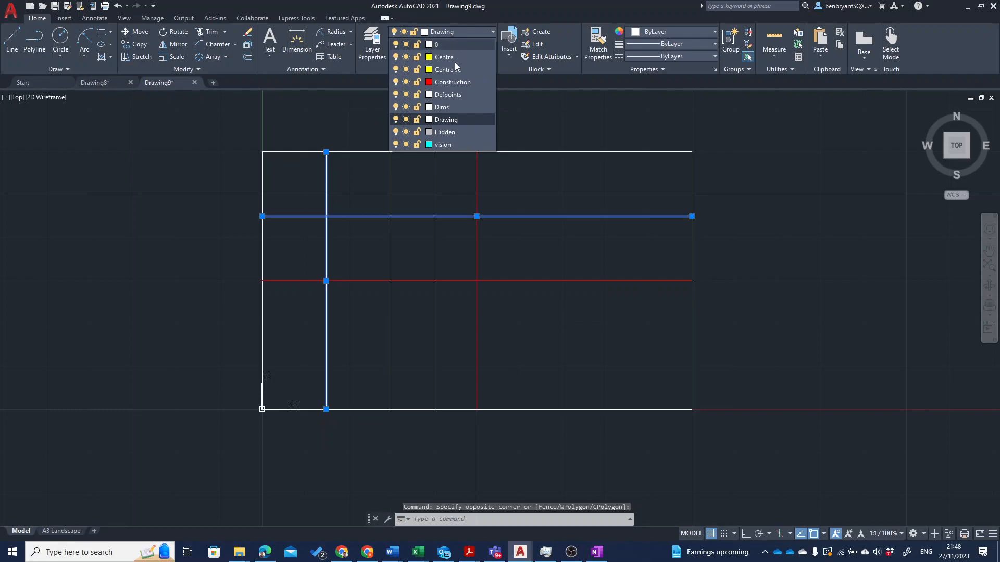
{"action": "left_click", "coordinate": [456, 83]}
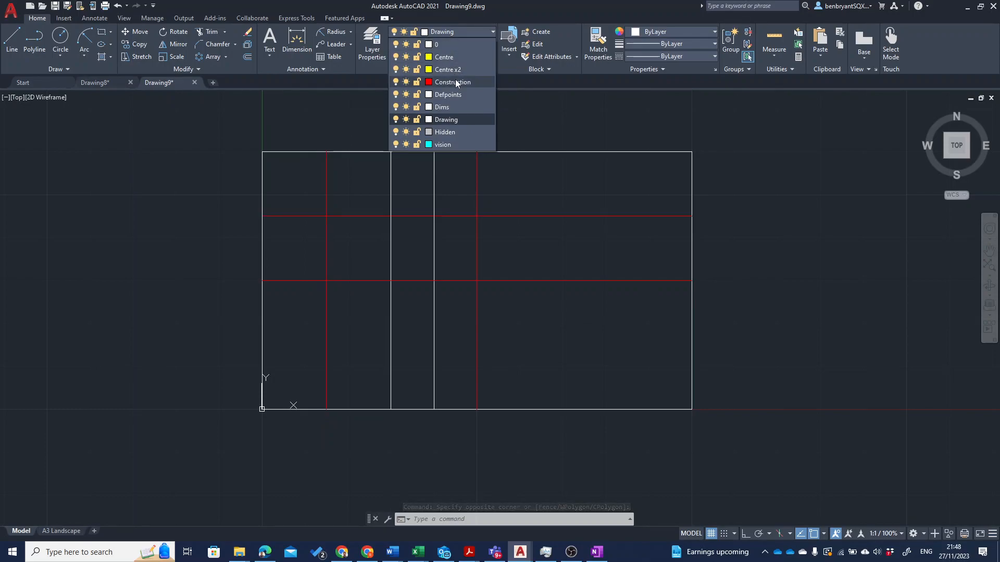
{"action": "left_click", "coordinate": [455, 83]}
{"action": "left_click", "coordinate": [456, 82]}
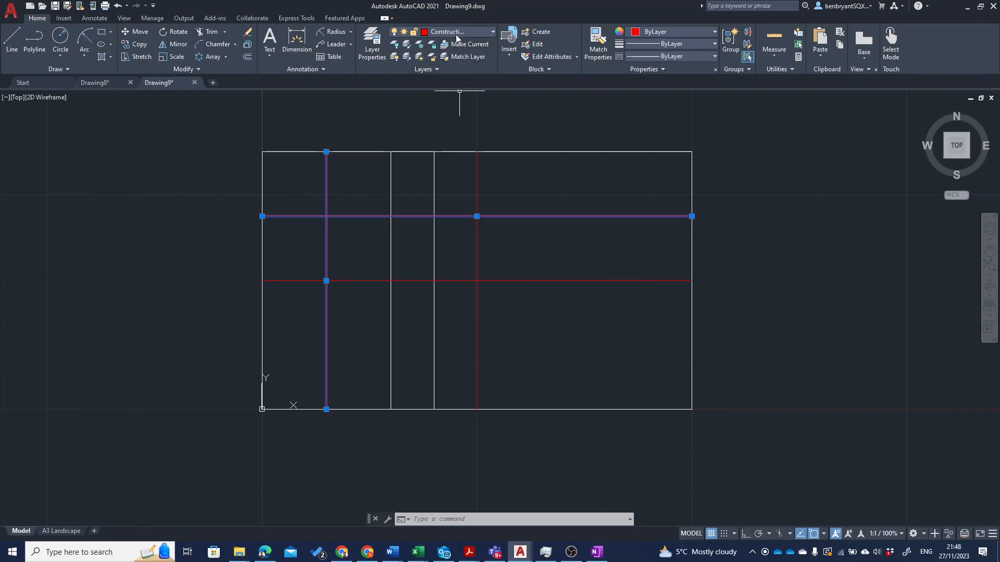
Step: Override the colour of the two selected hole-centre lines with Blue
{"action": "left_click", "coordinate": [673, 31]}
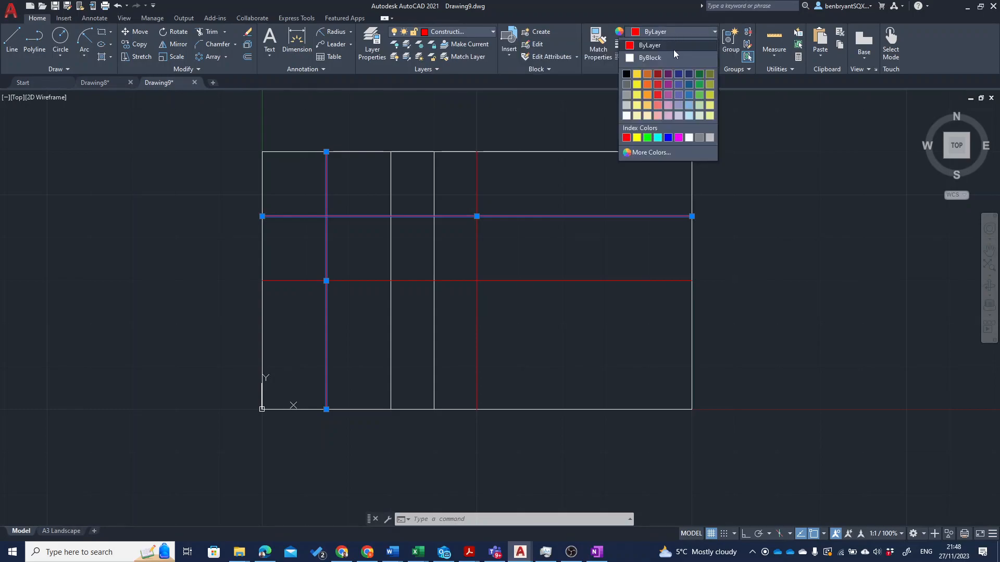
{"action": "left_click", "coordinate": [669, 138]}
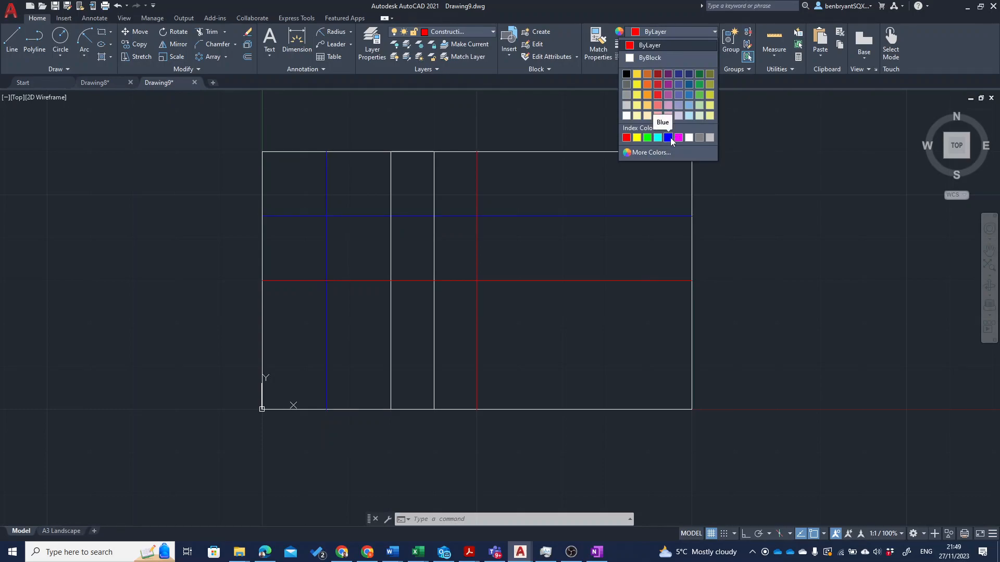
{"action": "left_click", "coordinate": [669, 138]}
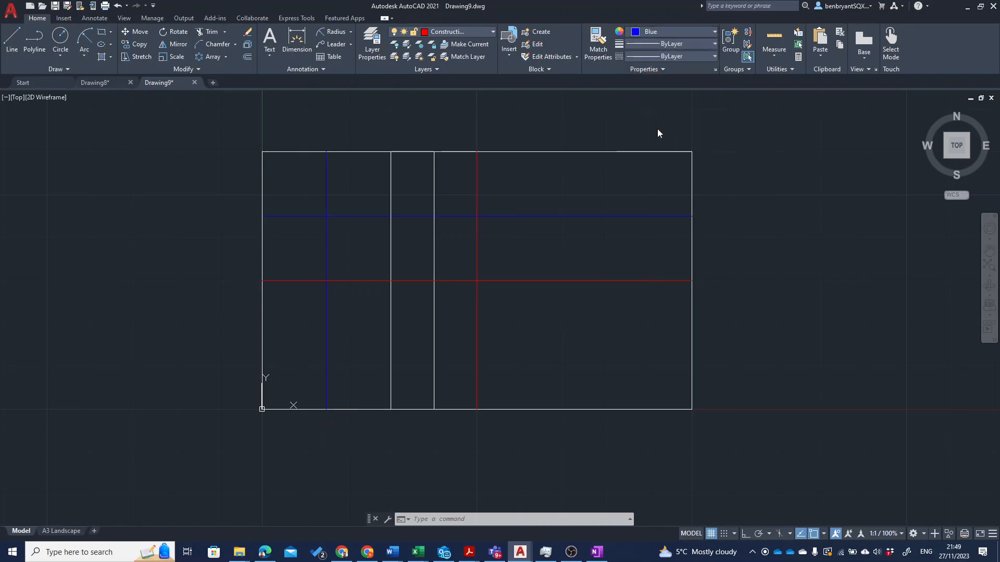
Step: Turn the Construction layer off to view the drawing without its guide lines, and turn it back on
{"action": "left_click", "coordinate": [448, 32]}
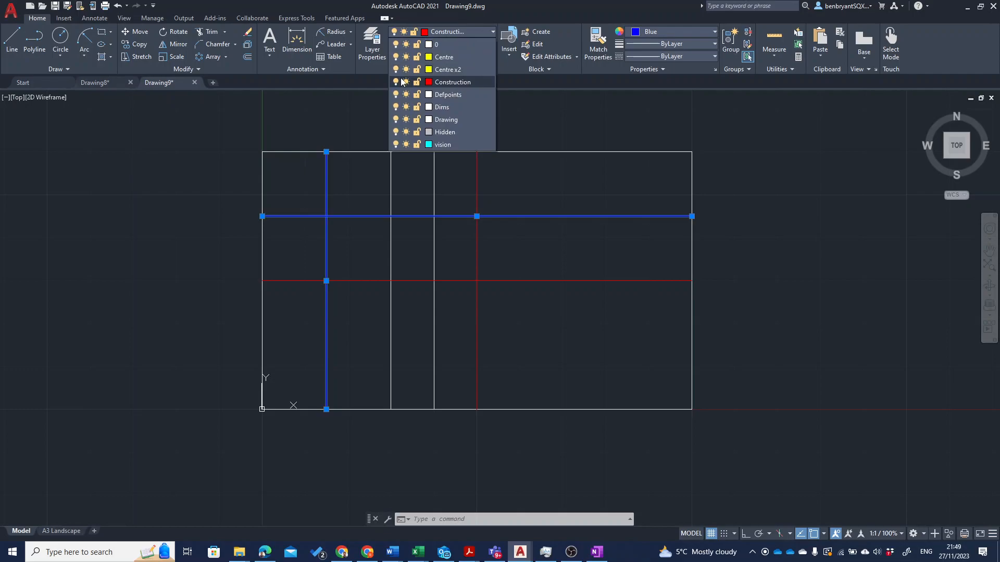
{"action": "left_click", "coordinate": [398, 84]}
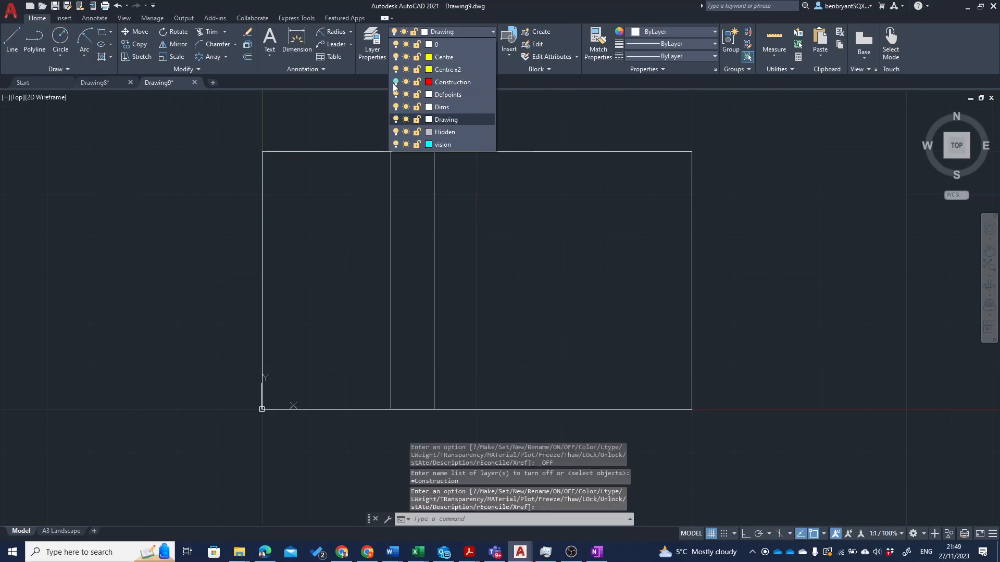
{"action": "left_click", "coordinate": [397, 82]}
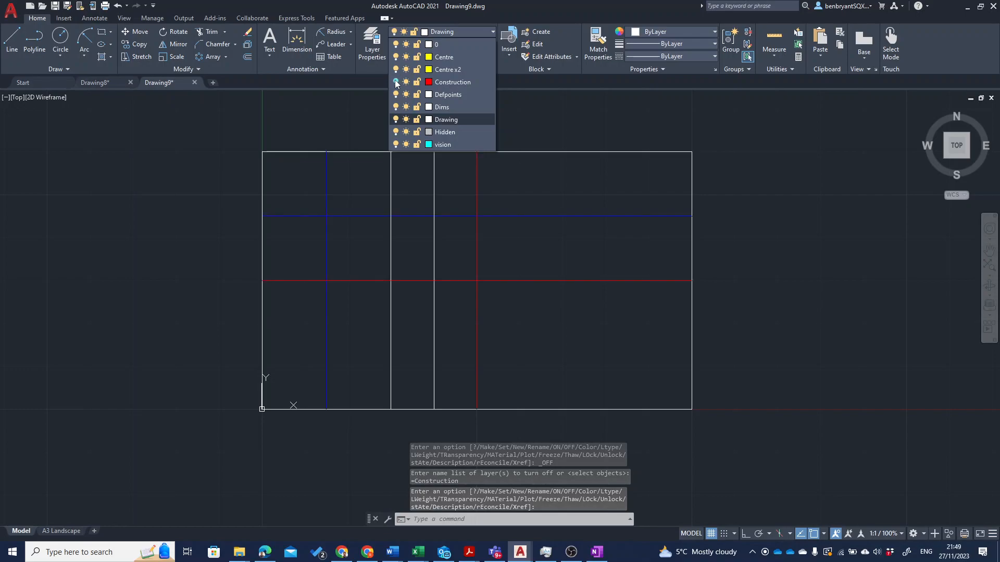
{"action": "left_click", "coordinate": [353, 98]}
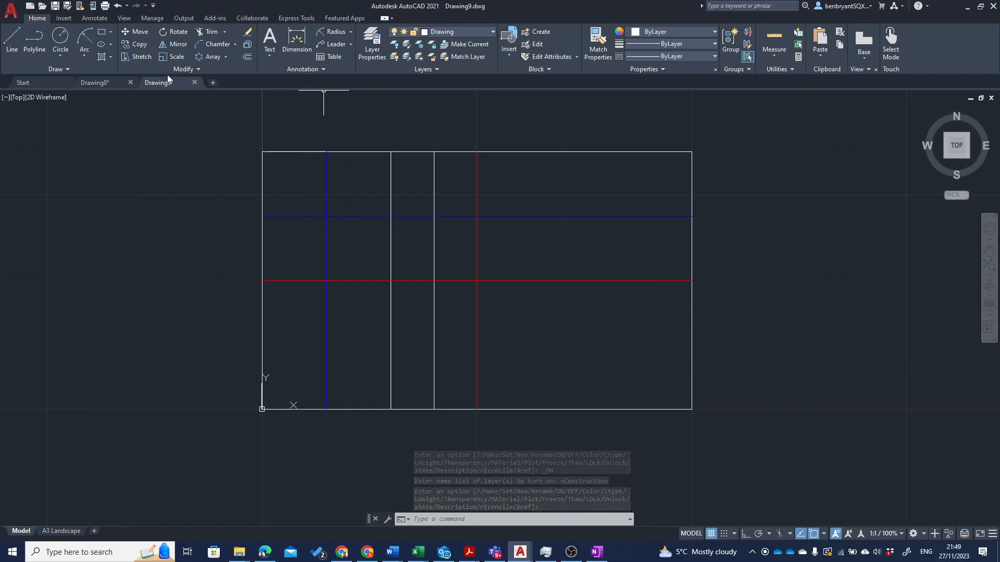
Step: Draw a circle of radius 15 centred where the two blue construction lines cross in the block's upper-left quarter
{"action": "left_click", "coordinate": [61, 49]}
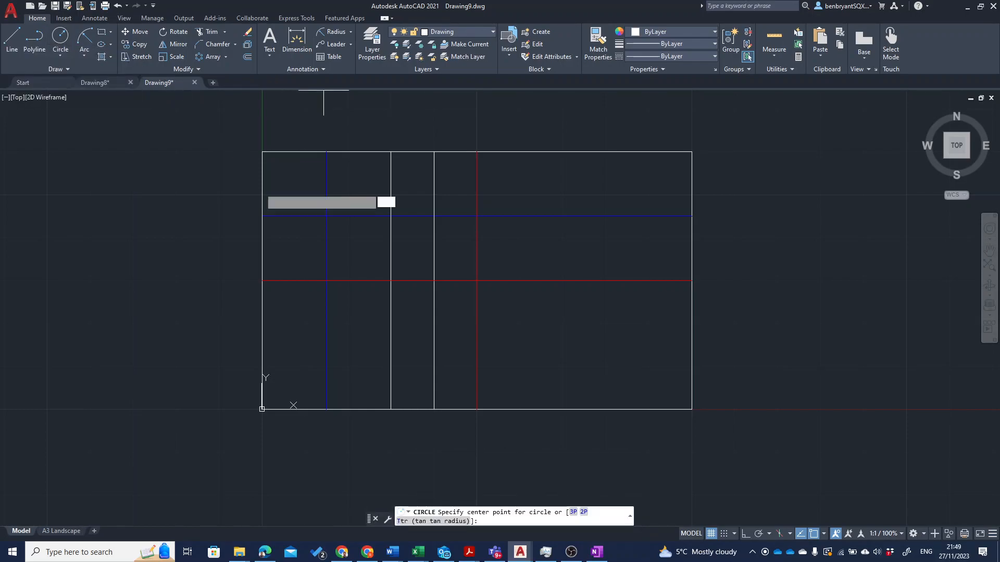
{"action": "left_click", "coordinate": [327, 216]}
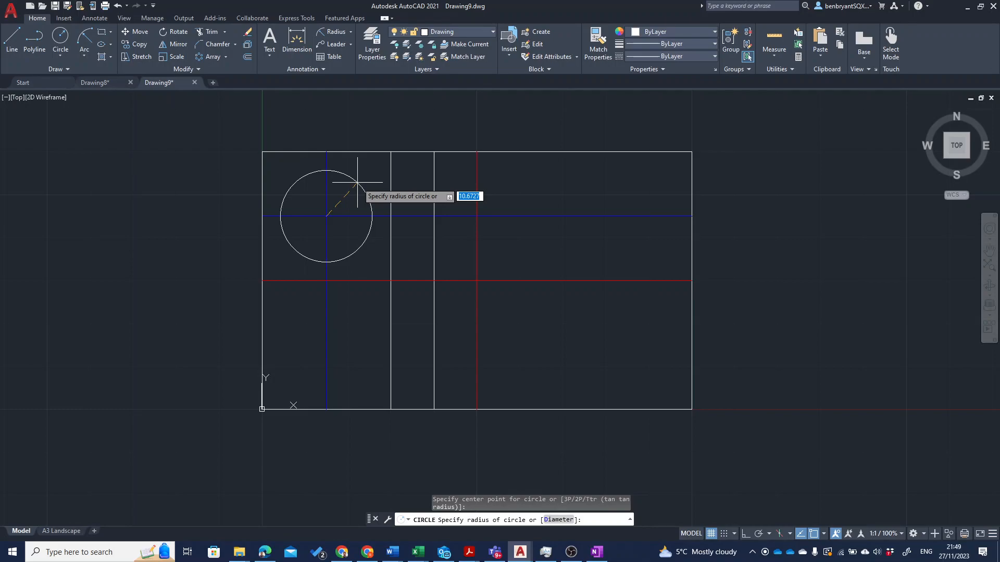
{"action": "key", "text": "Return"}
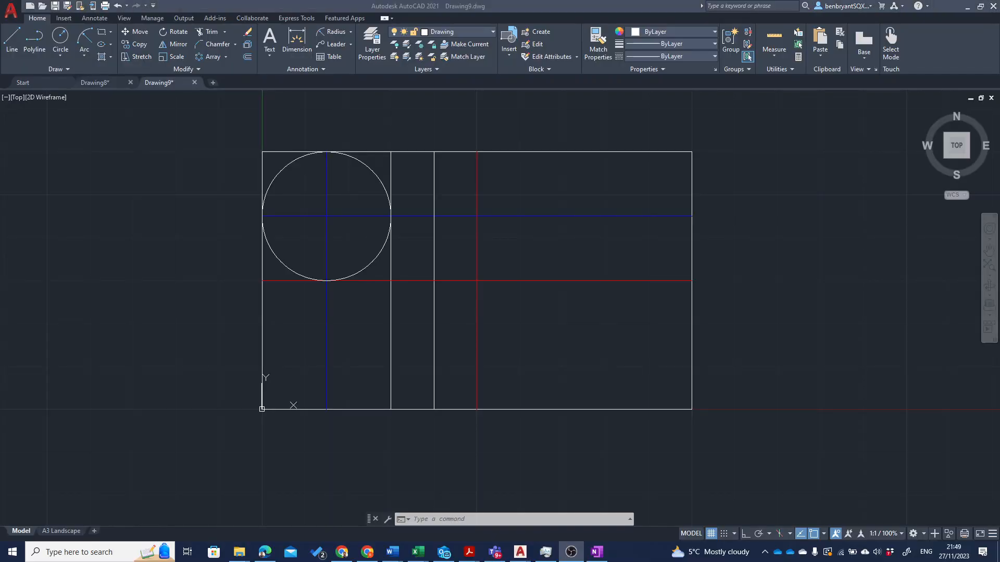
{"action": "left_click", "coordinate": [375, 338]}
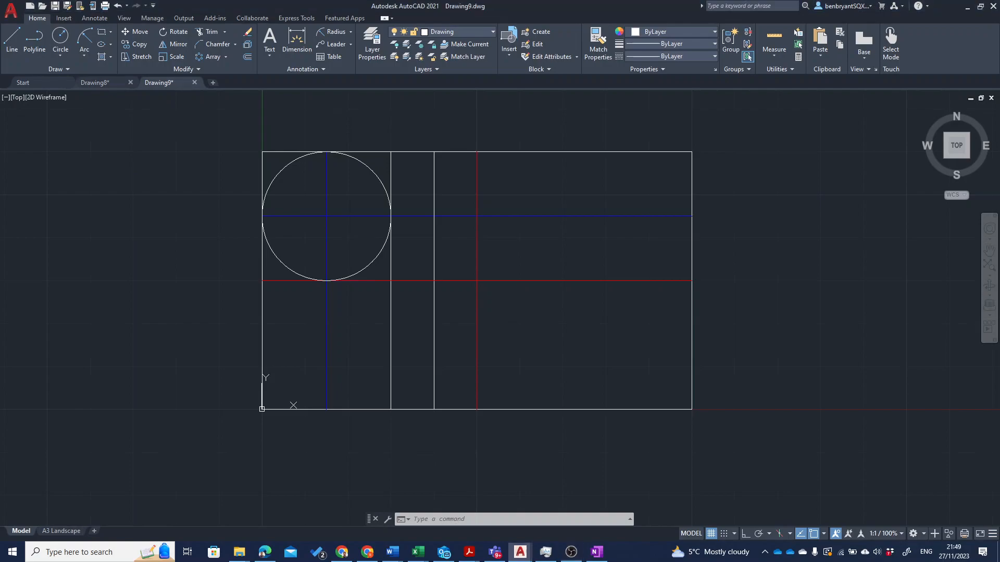
Step: Set the upper-left circle's diameter to 15 in its properties and deselect it
{"action": "left_click", "coordinate": [362, 162]}
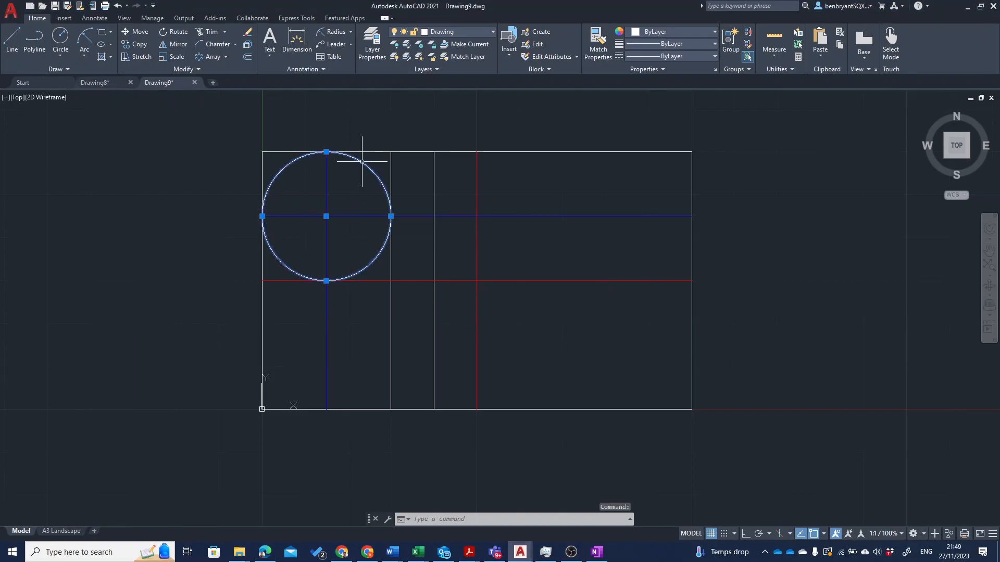
{"action": "right_click", "coordinate": [362, 162]}
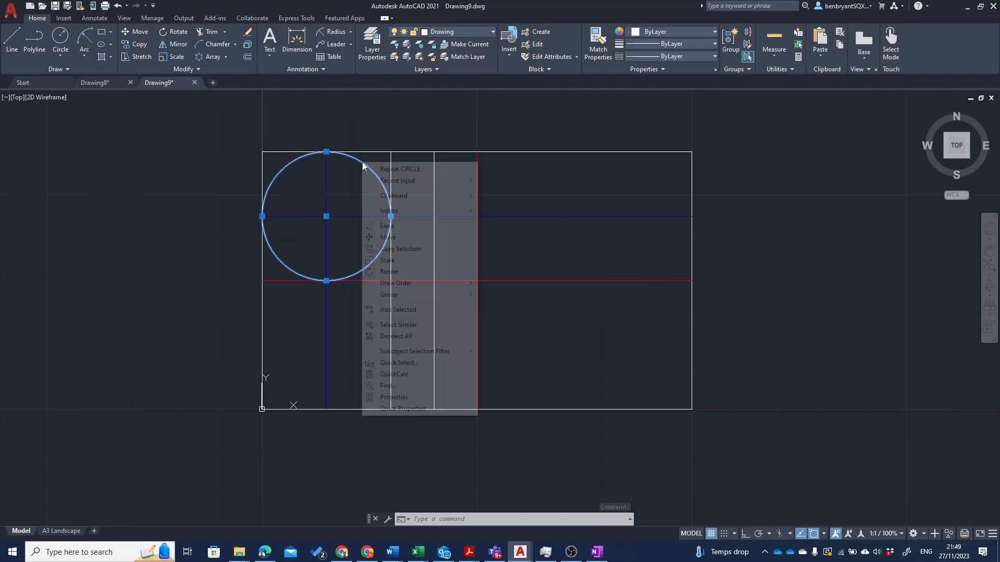
{"action": "left_click", "coordinate": [396, 397]}
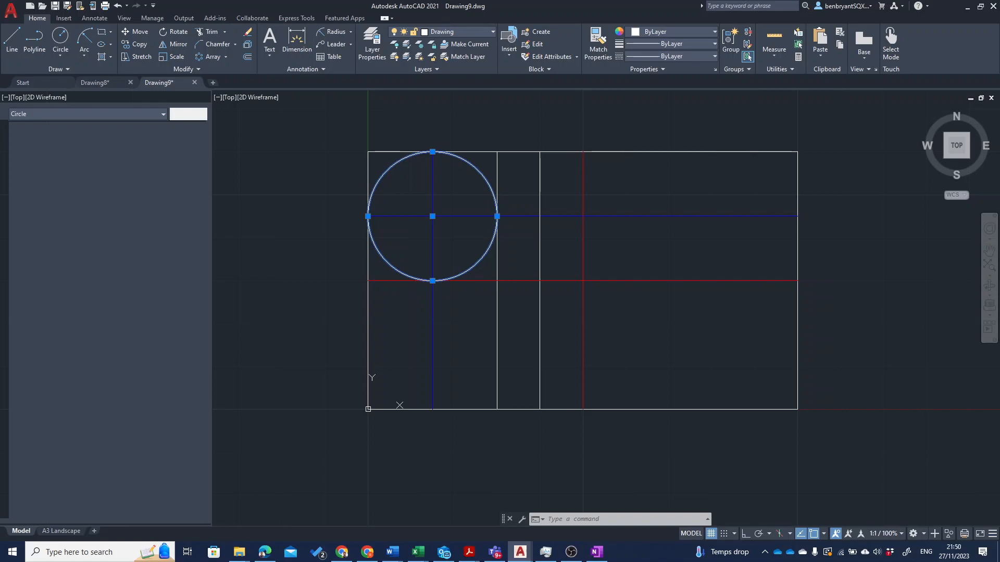
{"action": "left_click", "coordinate": [77, 298]}
{"action": "type", "text": "15"}
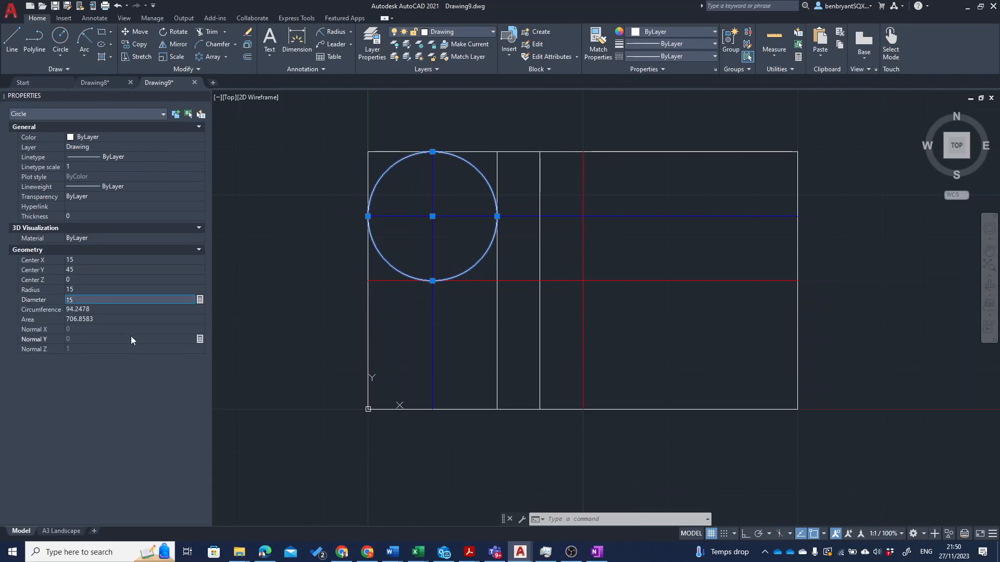
{"action": "key", "text": "Return"}
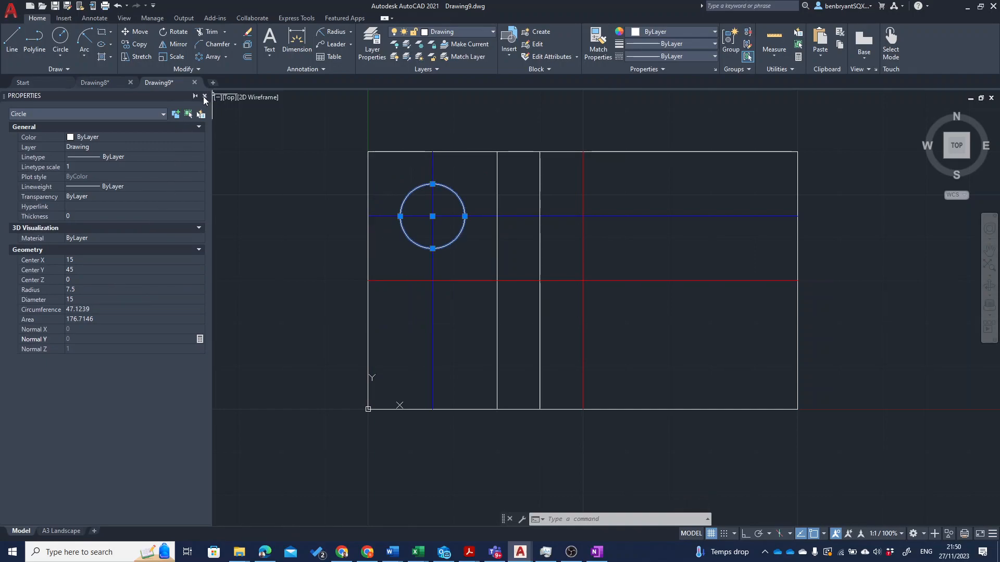
{"action": "left_click", "coordinate": [205, 96]}
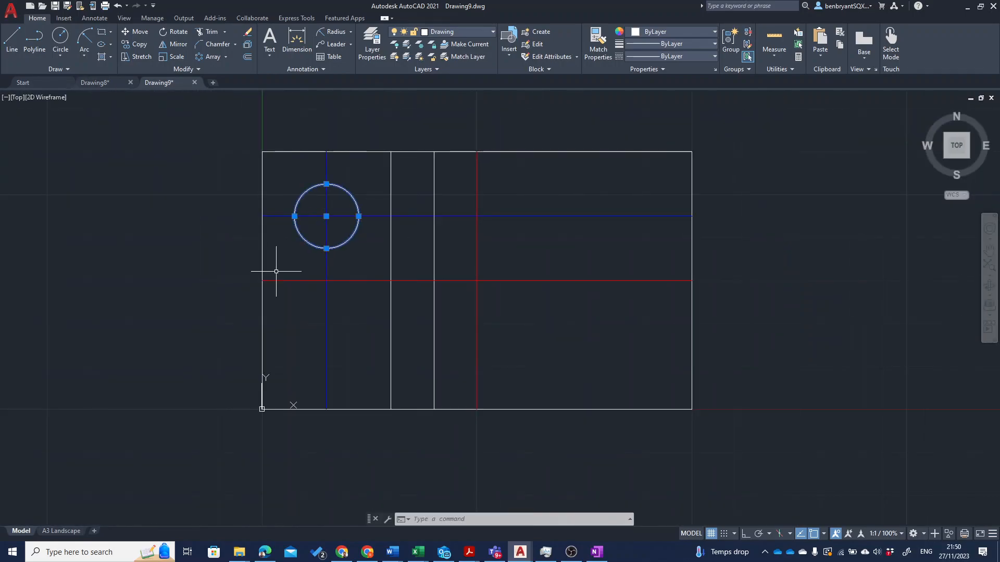
{"action": "key", "text": "Escape"}
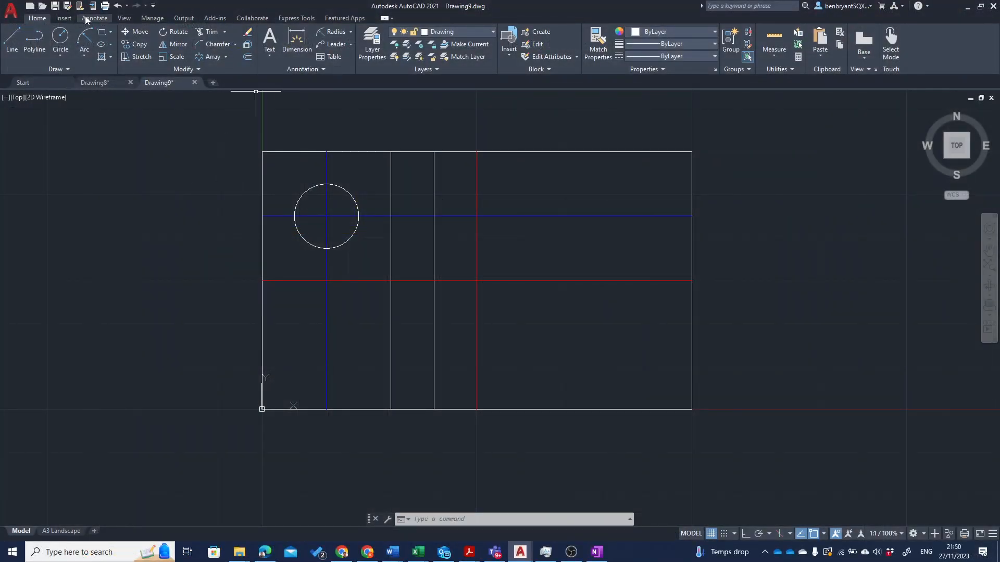
Step: Add a center mark to the upper-left hole circle
{"action": "left_click", "coordinate": [94, 19]}
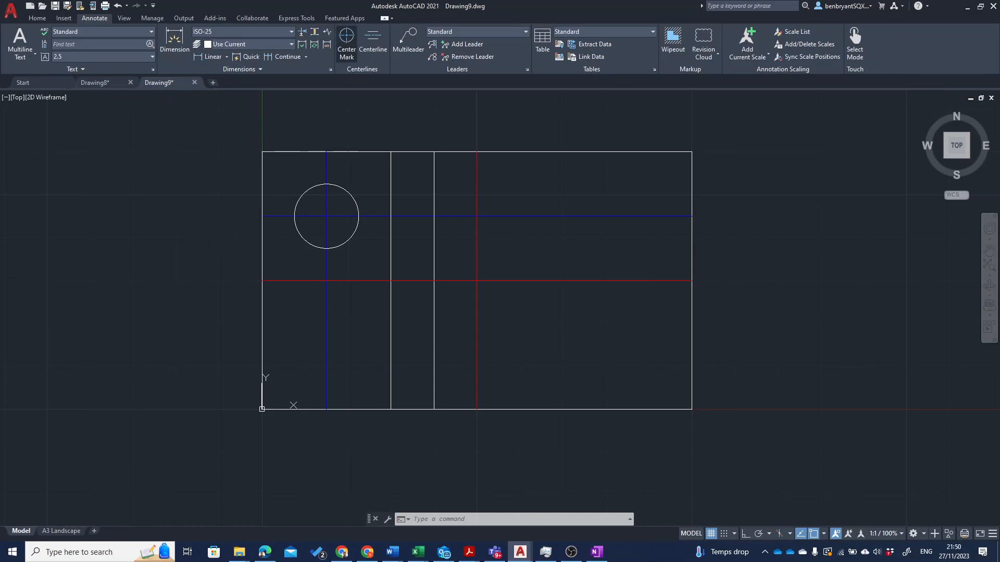
{"action": "left_click", "coordinate": [347, 41]}
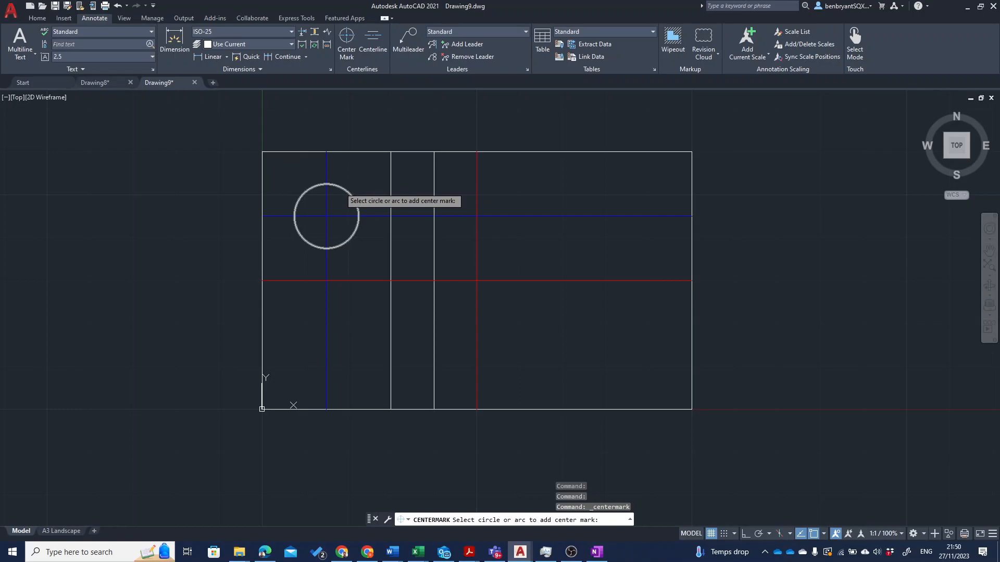
{"action": "left_click", "coordinate": [339, 184]}
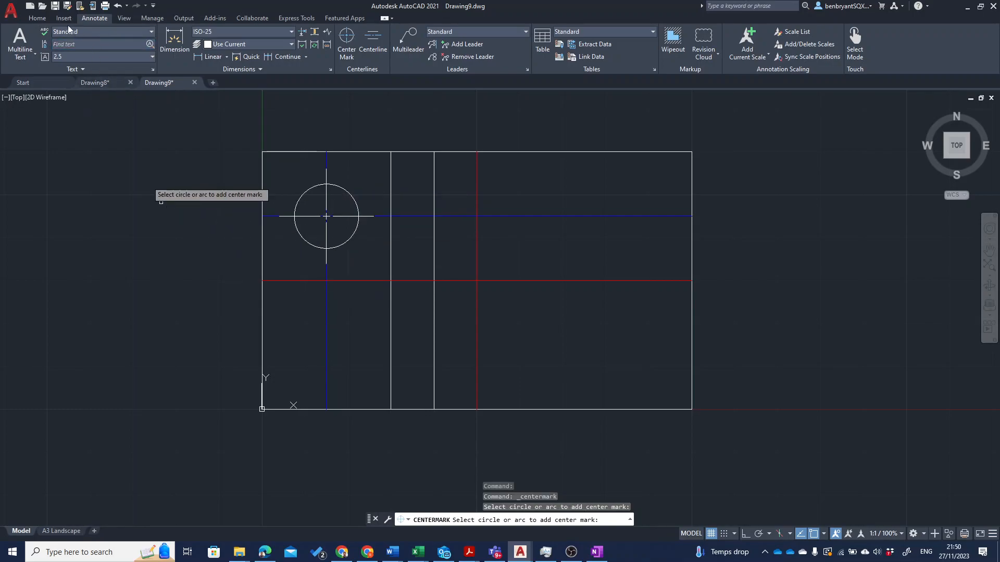
Step: Try to mirror the hole and its center mark about the block's vertical centre line, keeping the originals, and undo the mirror
{"action": "left_click", "coordinate": [37, 19]}
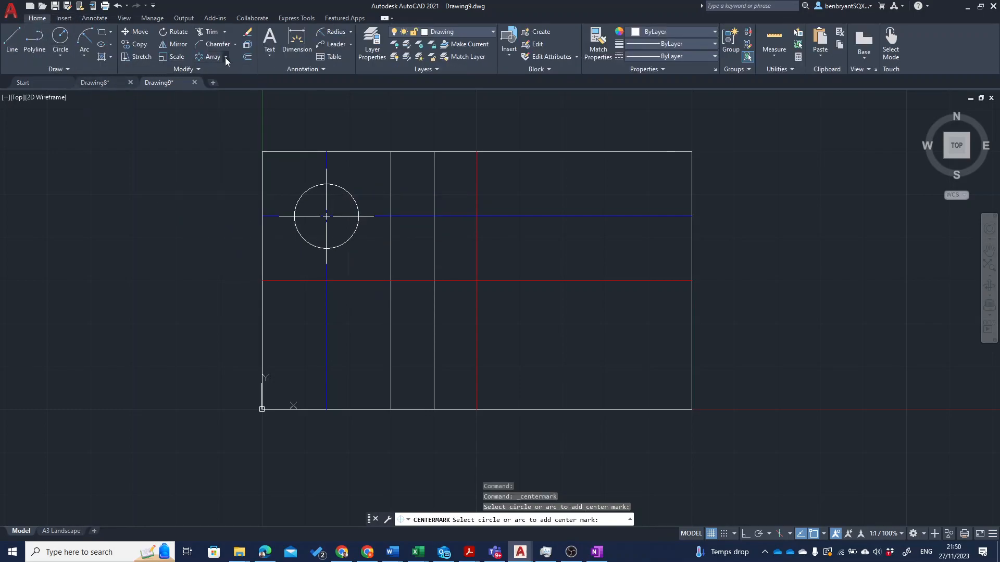
{"action": "left_click", "coordinate": [172, 42]}
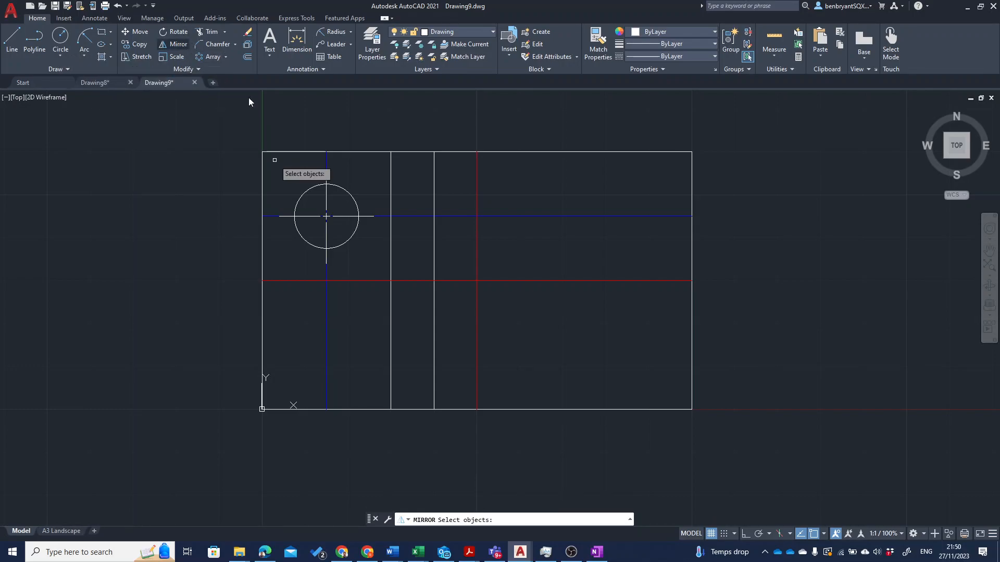
{"action": "left_click", "coordinate": [345, 188]}
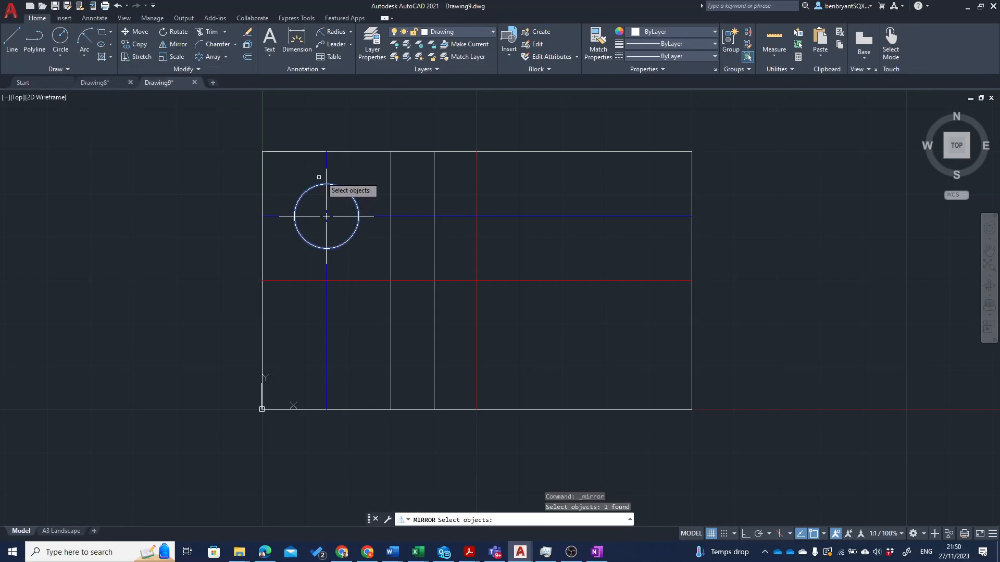
{"action": "left_click", "coordinate": [327, 179]}
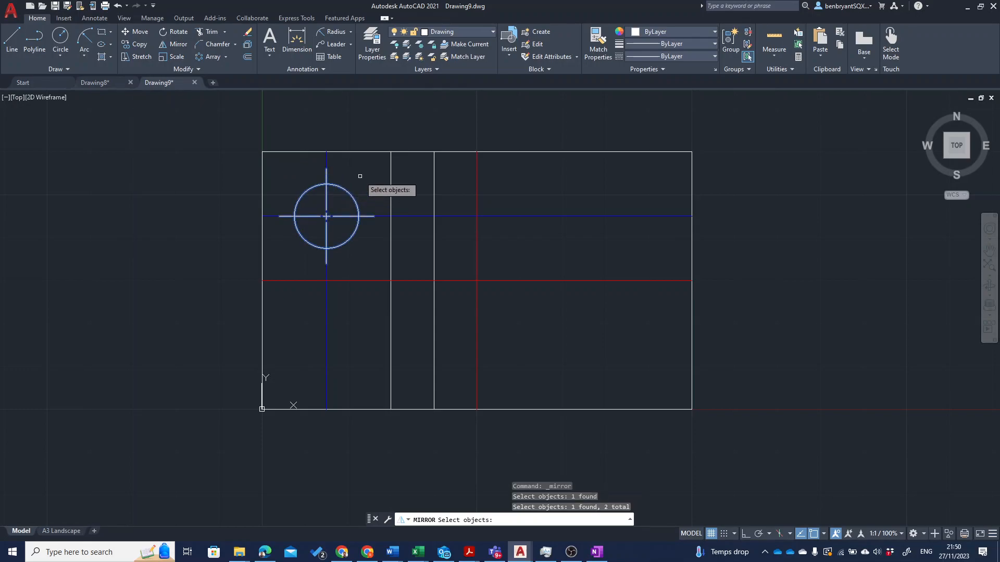
{"action": "key", "text": "Return"}
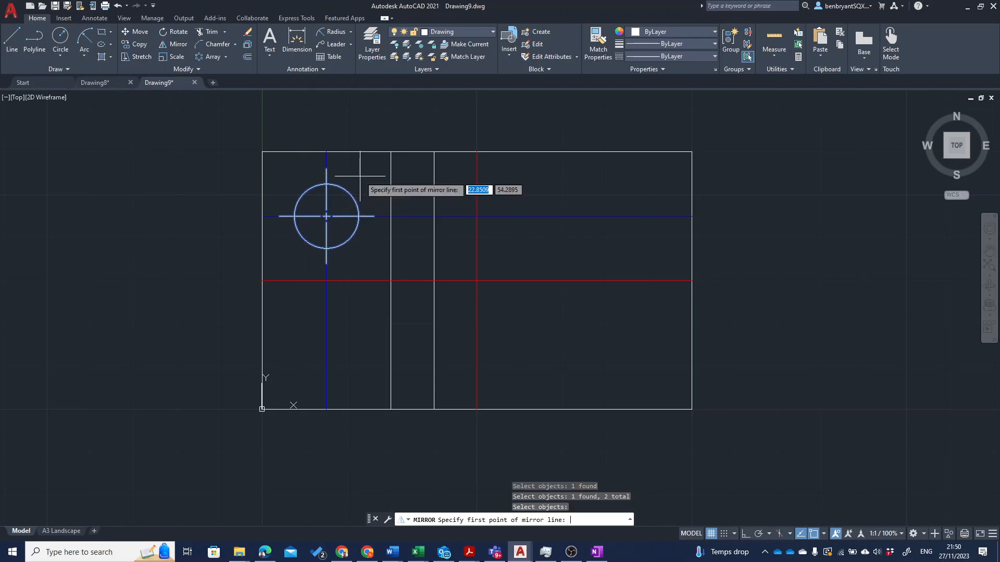
{"action": "left_click", "coordinate": [476, 281]}
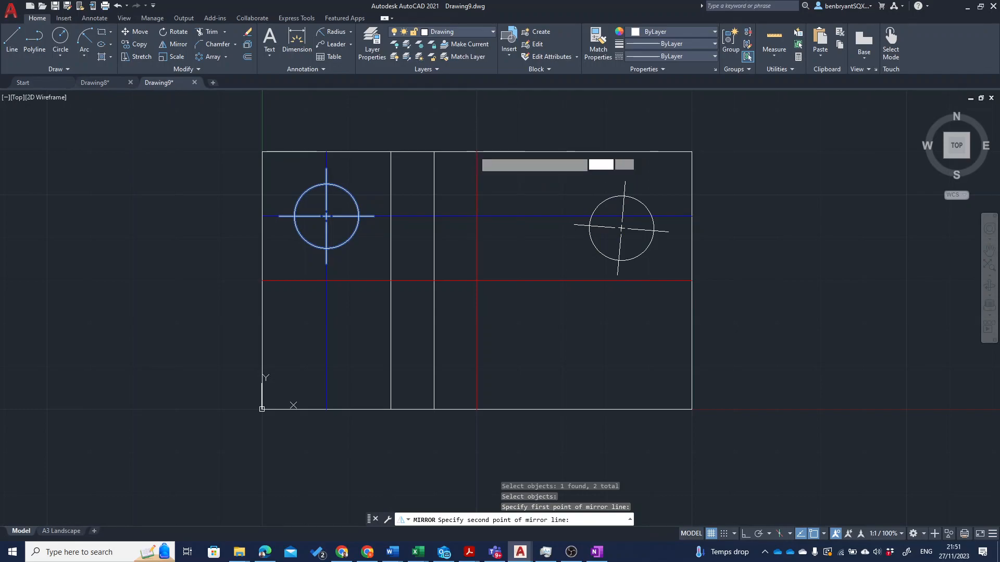
{"action": "left_click", "coordinate": [476, 152]}
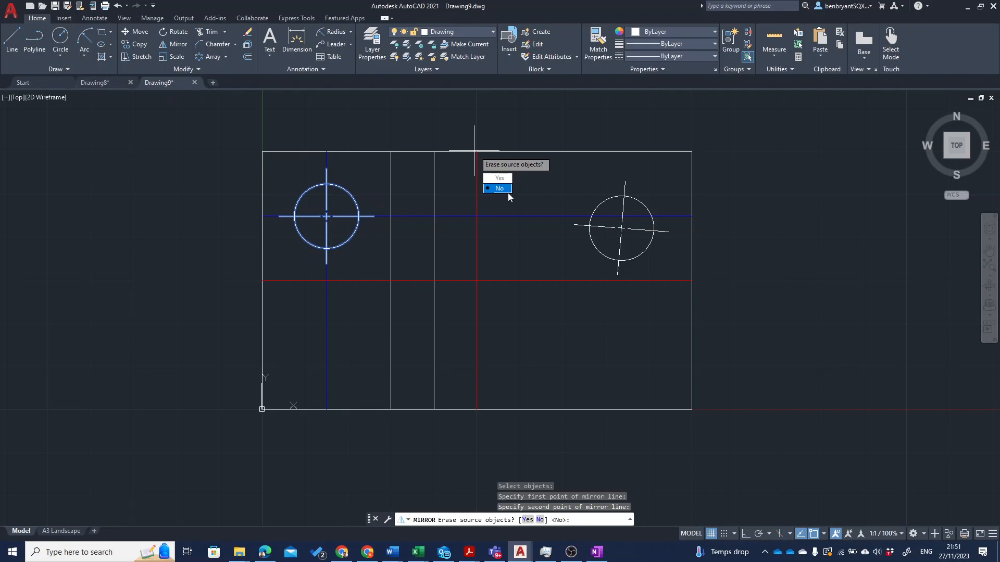
{"action": "left_click", "coordinate": [501, 185]}
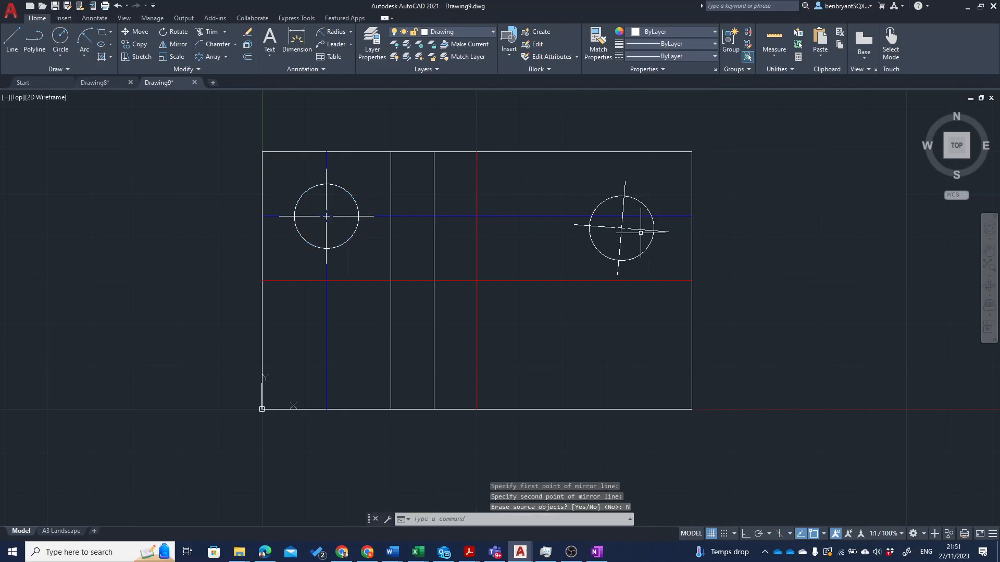
{"action": "key", "text": "ctrl+z"}
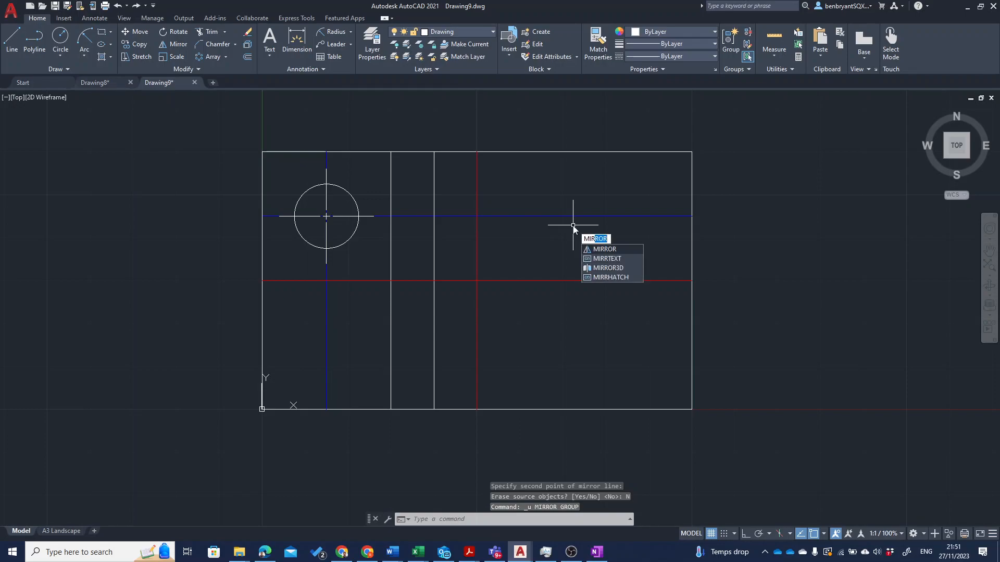
Step: Mirror the upper-left hole and its center mark about the red vertical centre line, from the block's centre to the top-edge midpoint, keeping the originals
{"action": "key", "text": "Return"}
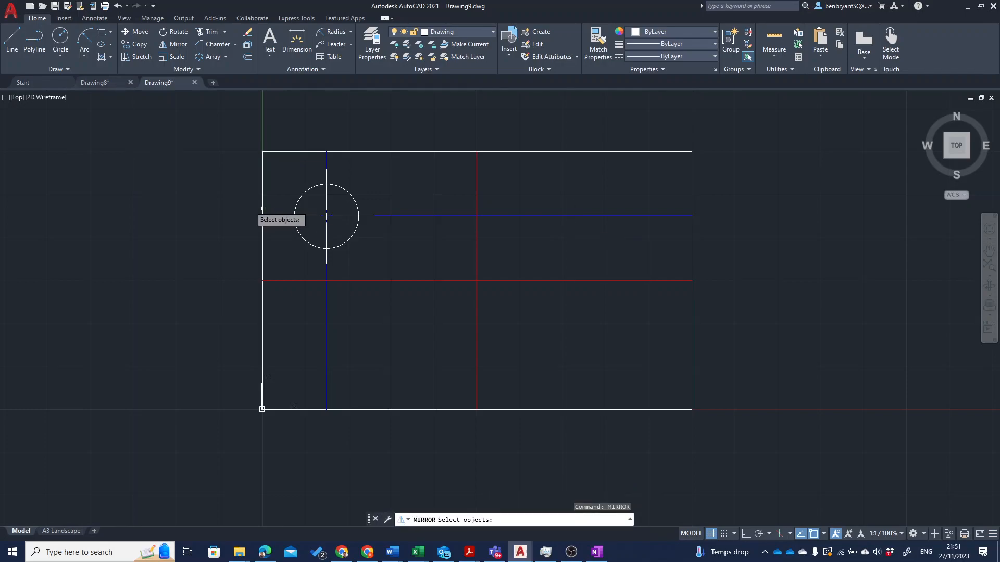
{"action": "left_click", "coordinate": [326, 194]}
{"action": "left_click", "coordinate": [341, 187]}
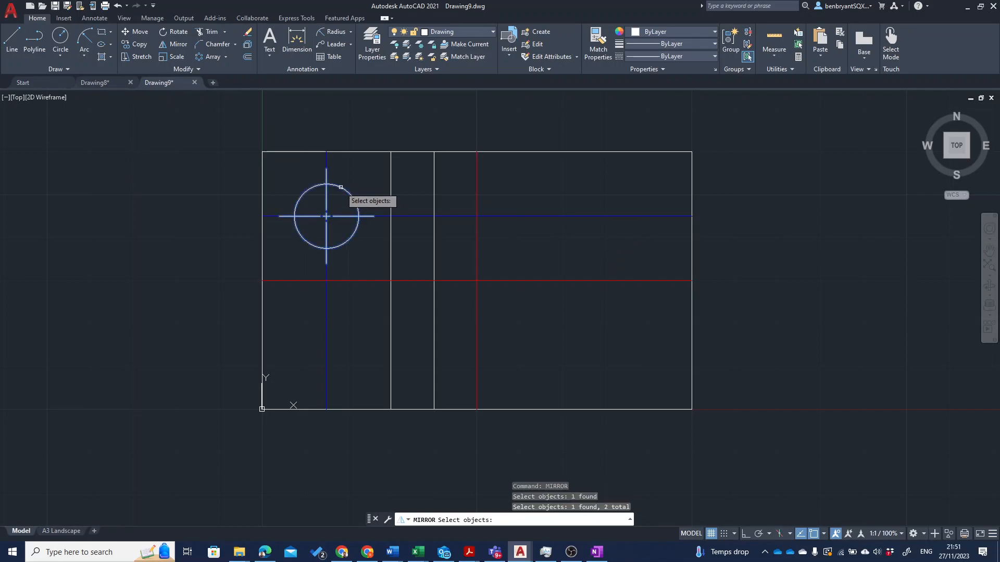
{"action": "key", "text": "Return"}
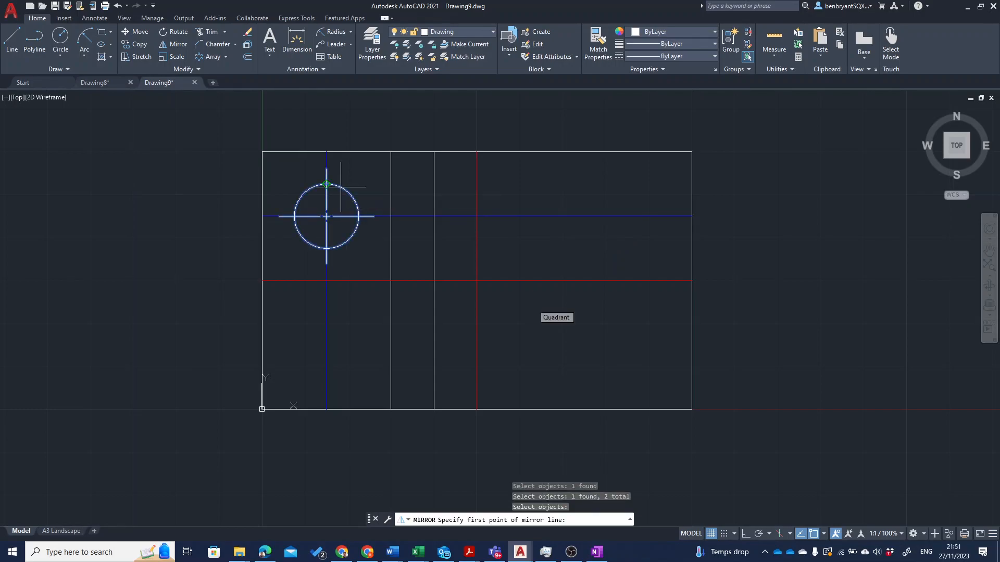
{"action": "left_click", "coordinate": [477, 281]}
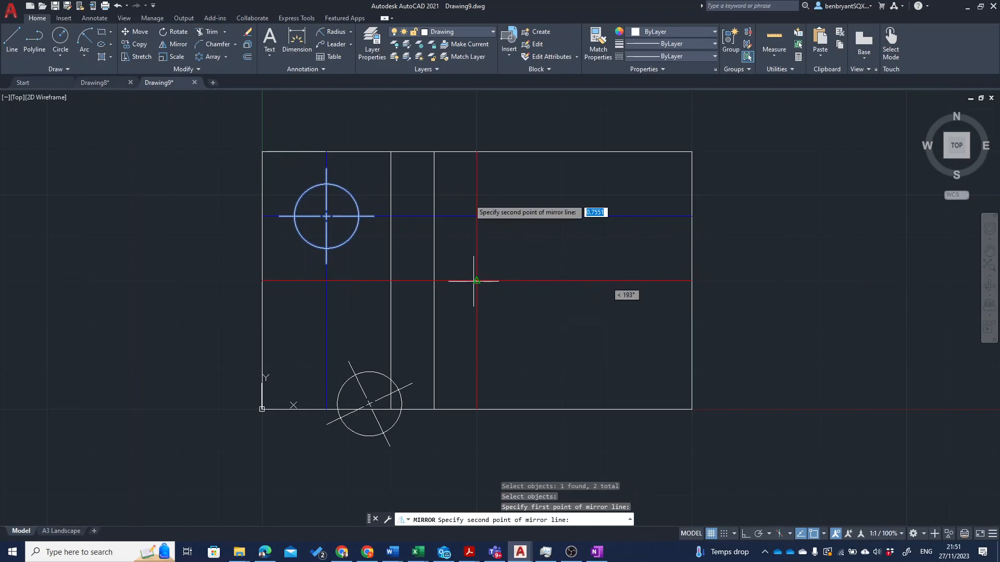
{"action": "left_click", "coordinate": [477, 152]}
{"action": "type", "text": "N"}
{"action": "key", "text": "Return"}
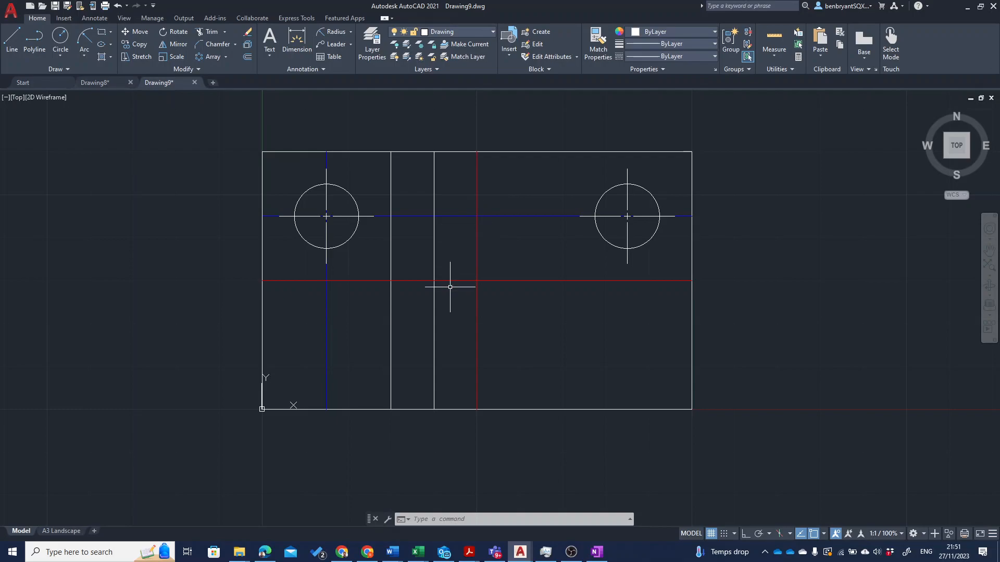
Step: Mirror the two white vertical lines left of centre about the block's red vertical centre line, keeping the source lines
{"action": "left_click", "coordinate": [459, 318]}
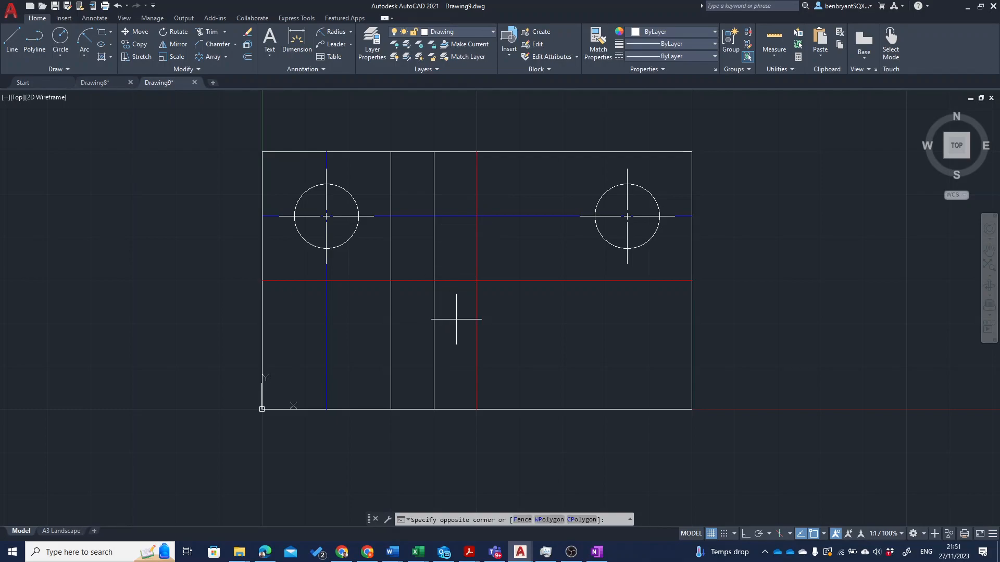
{"action": "left_click", "coordinate": [387, 319]}
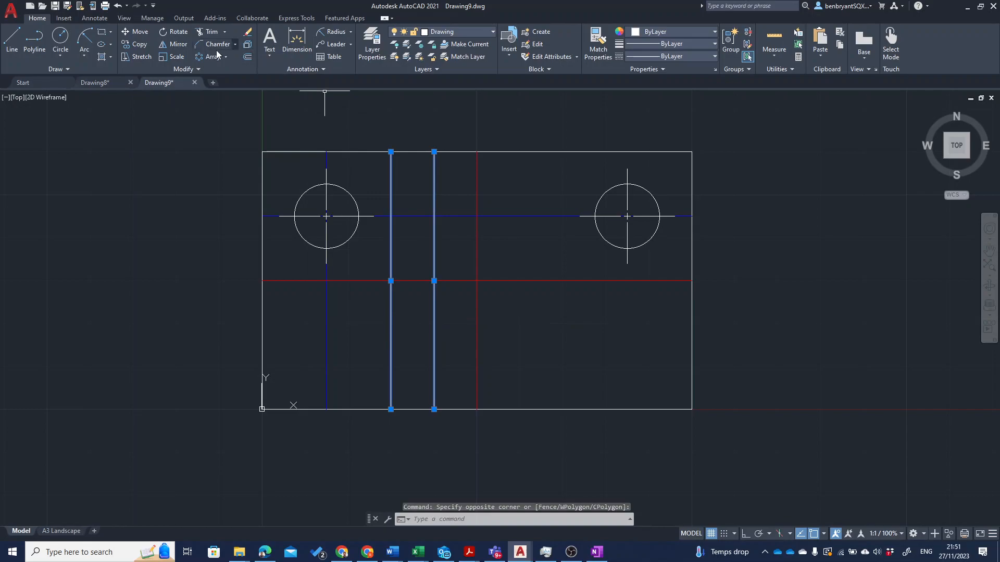
{"action": "type", "text": "mi"}
{"action": "key", "text": "Return"}
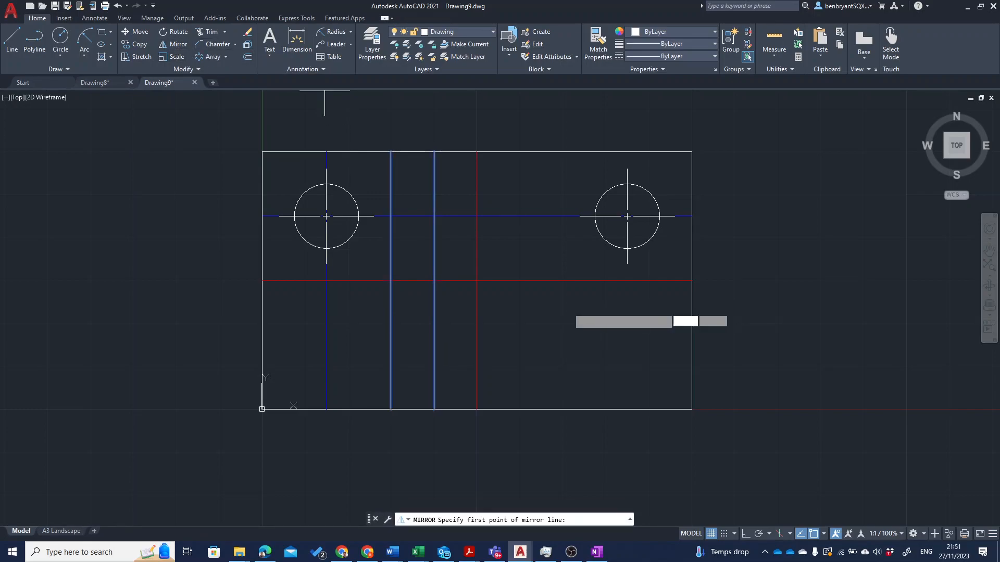
{"action": "left_click", "coordinate": [476, 280]}
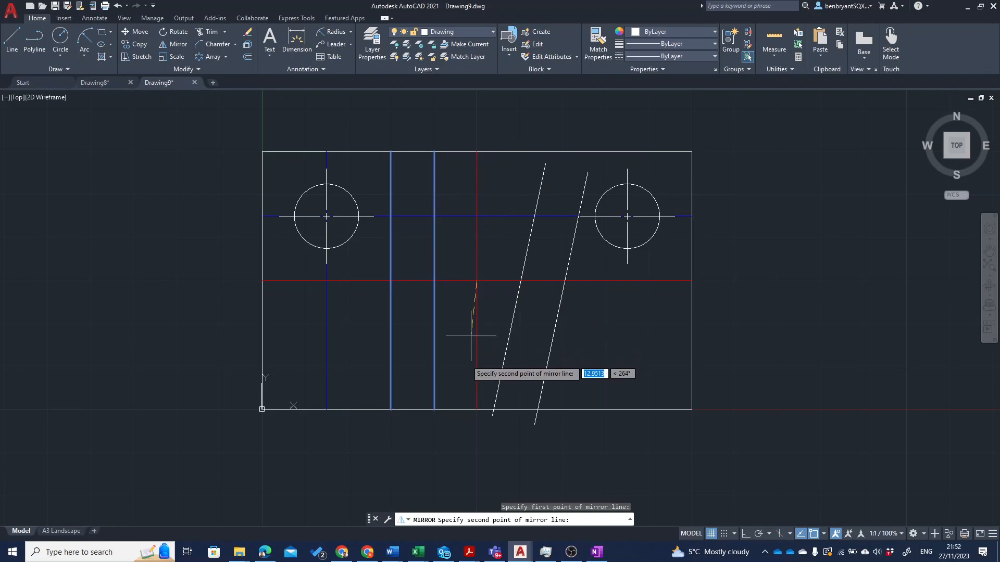
{"action": "left_click", "coordinate": [478, 410]}
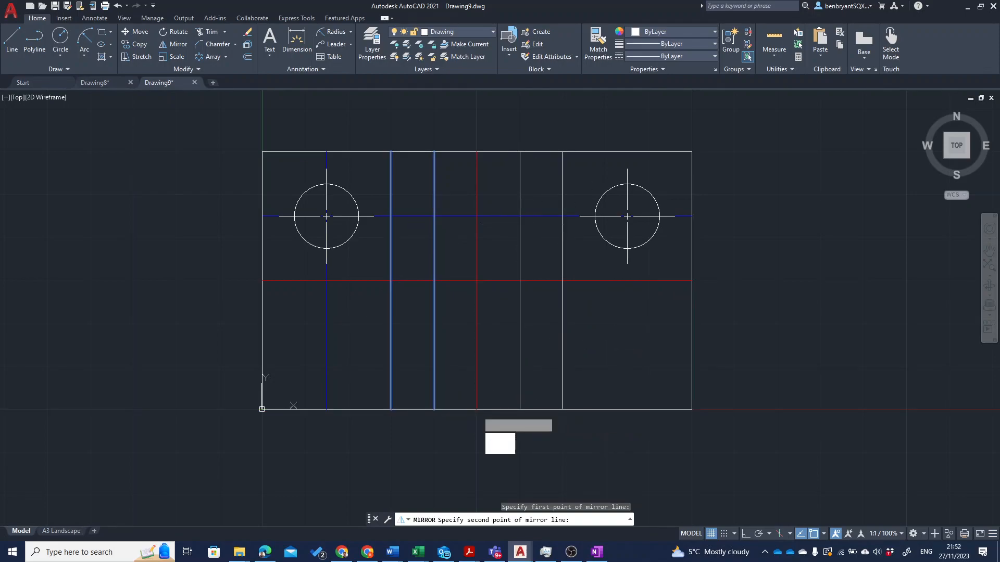
{"action": "left_click", "coordinate": [499, 449]}
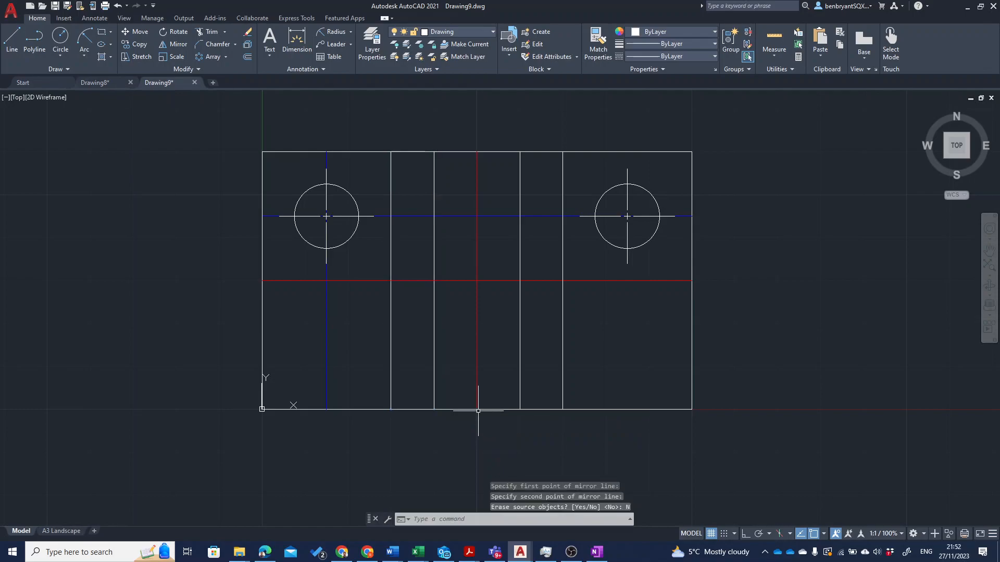
Step: Mirror both upper holes and their center marks about the block's red horizontal centre line, keeping the originals
{"action": "left_click", "coordinate": [360, 248]}
{"action": "left_click", "coordinate": [347, 231]}
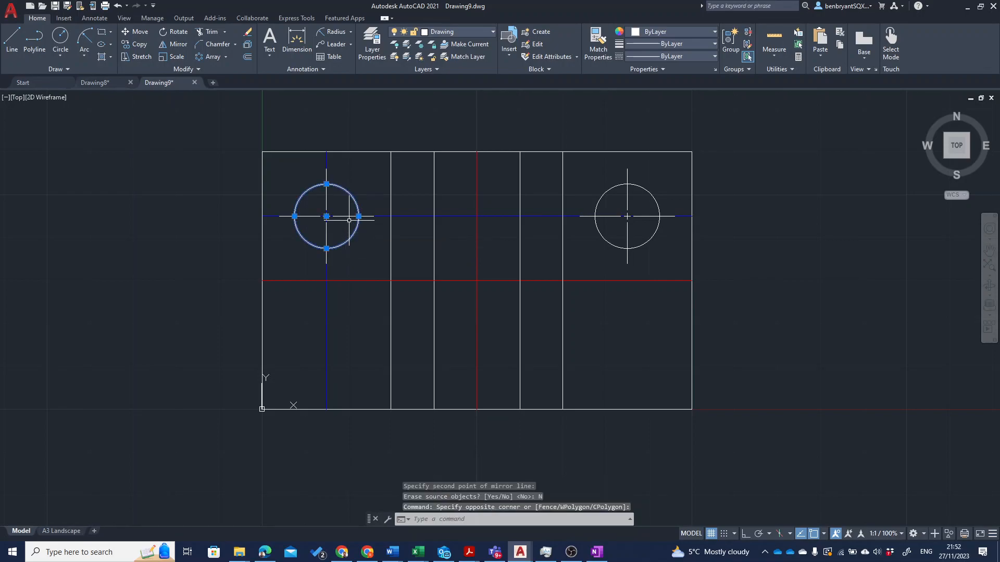
{"action": "left_click", "coordinate": [370, 217]}
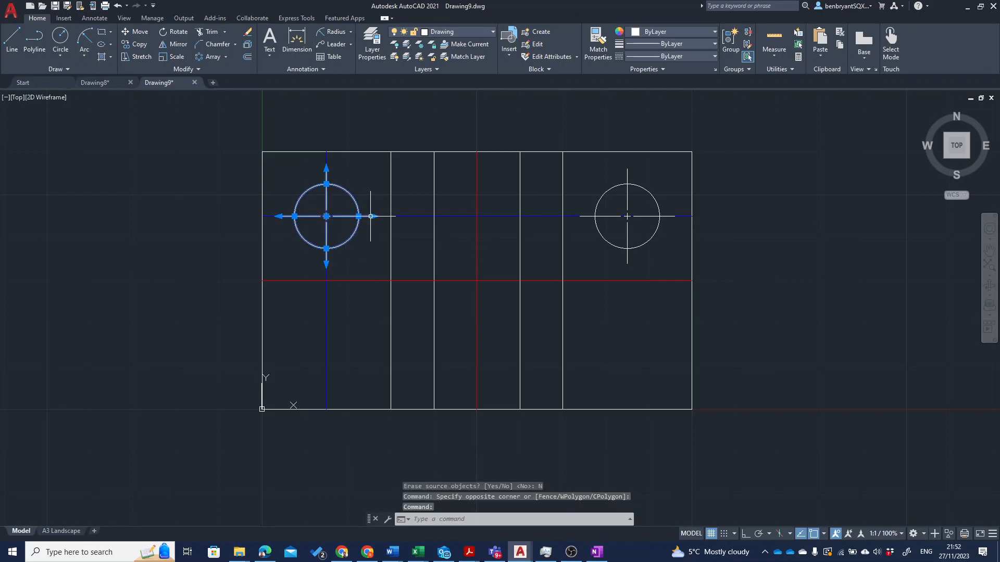
{"action": "left_click", "coordinate": [657, 229]}
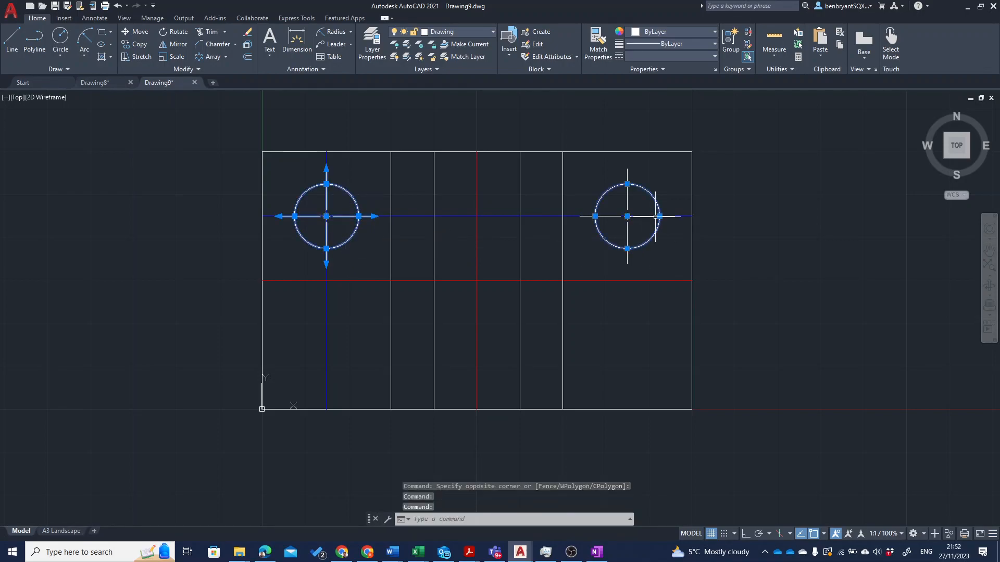
{"action": "left_click", "coordinate": [650, 216]}
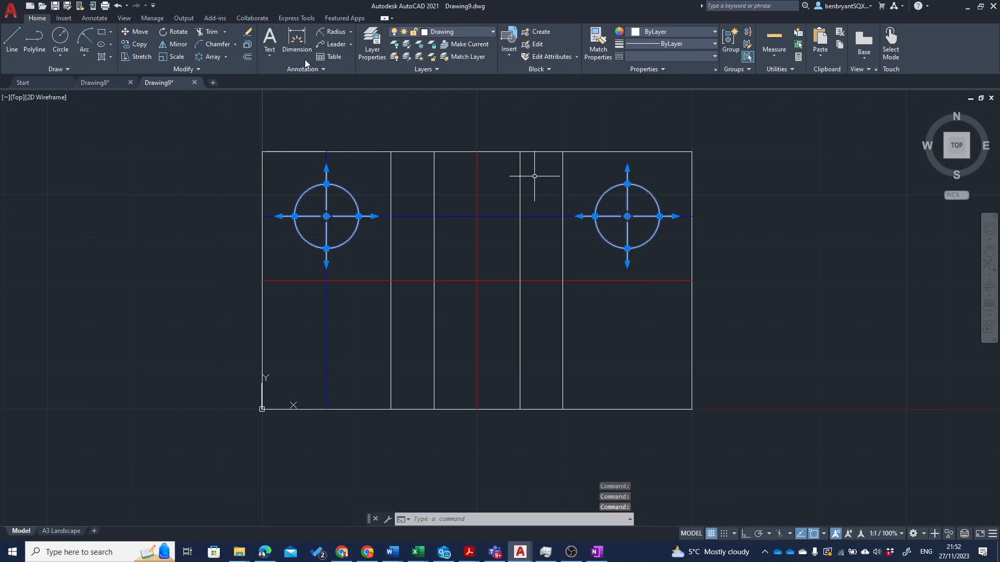
{"action": "left_click", "coordinate": [171, 45]}
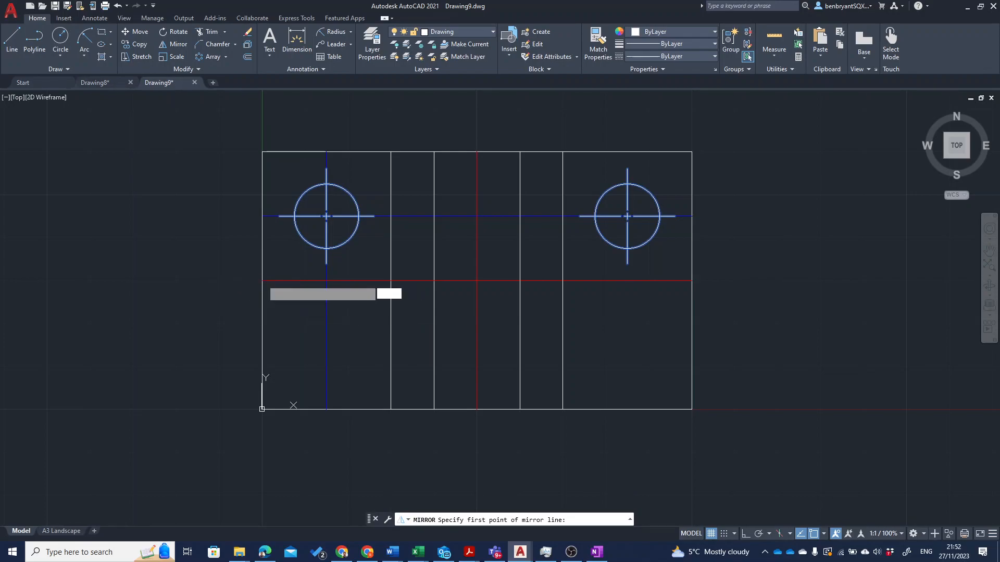
{"action": "left_click", "coordinate": [262, 281]}
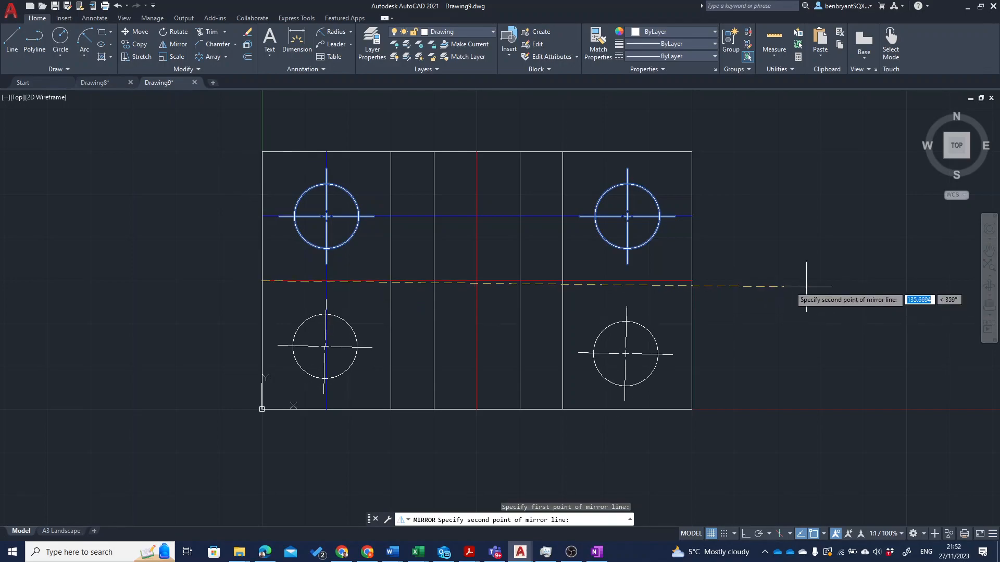
{"action": "left_click", "coordinate": [692, 280]}
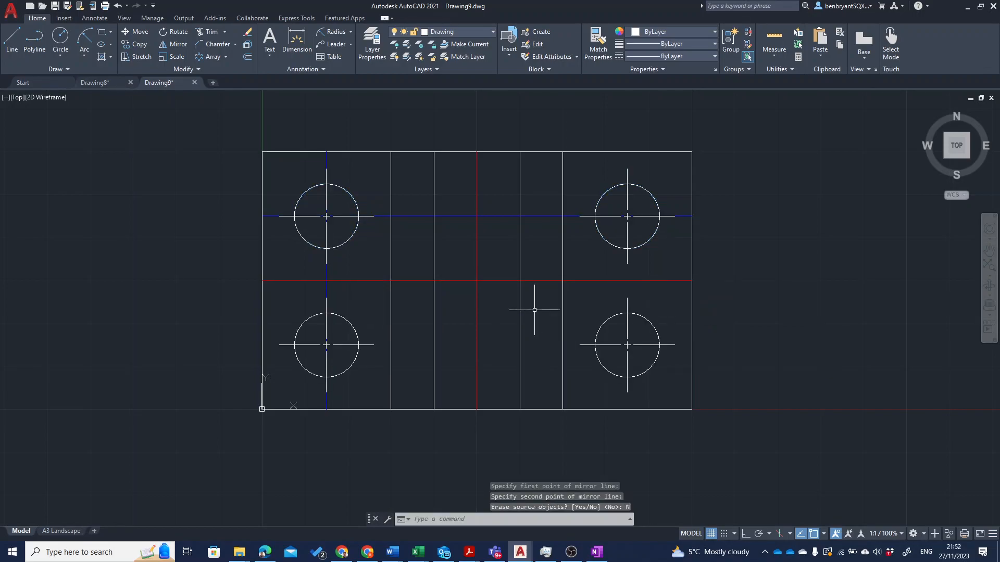
Step: Turn off the Construction layer
{"action": "left_click", "coordinate": [450, 36]}
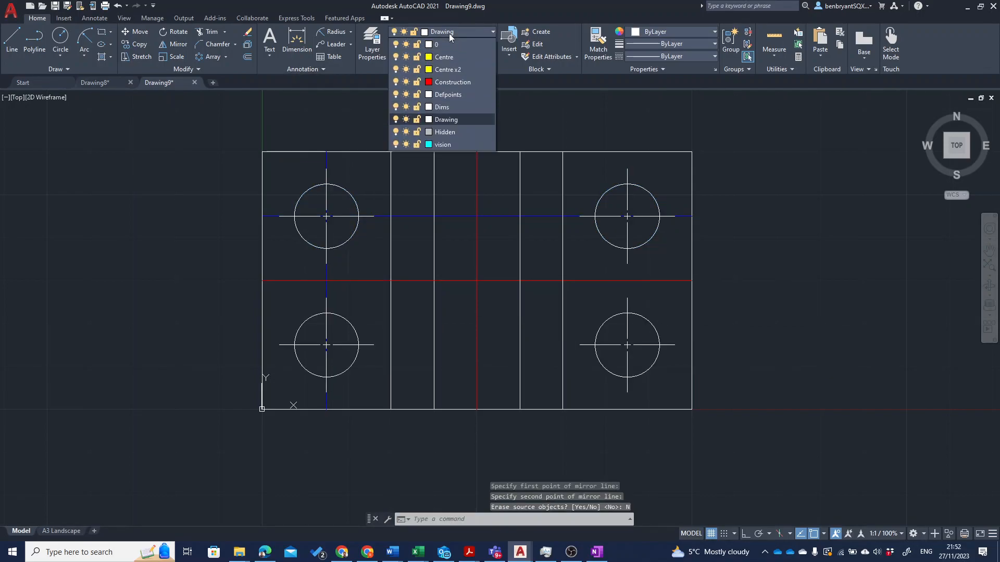
{"action": "left_click", "coordinate": [396, 81]}
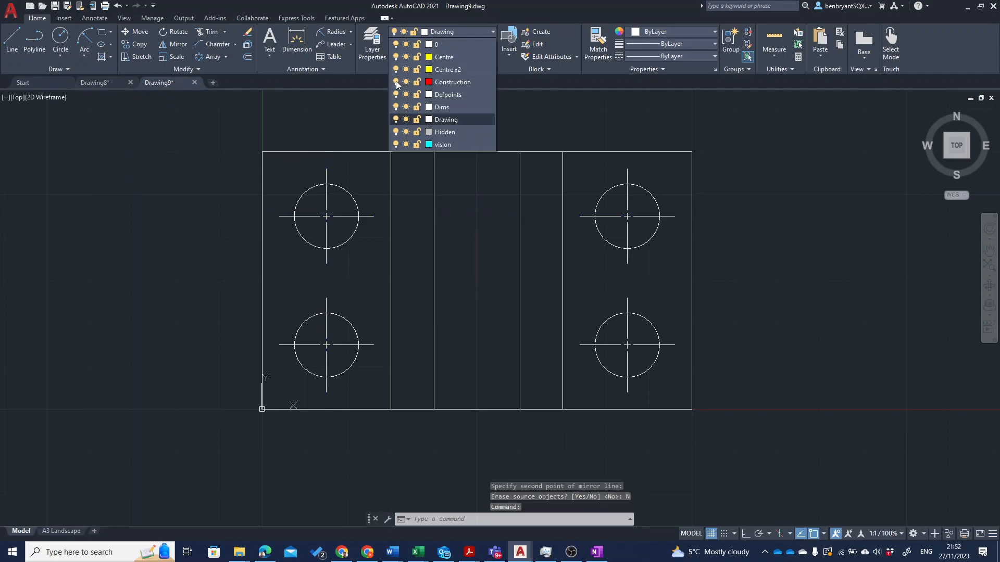
{"action": "left_click", "coordinate": [776, 289]}
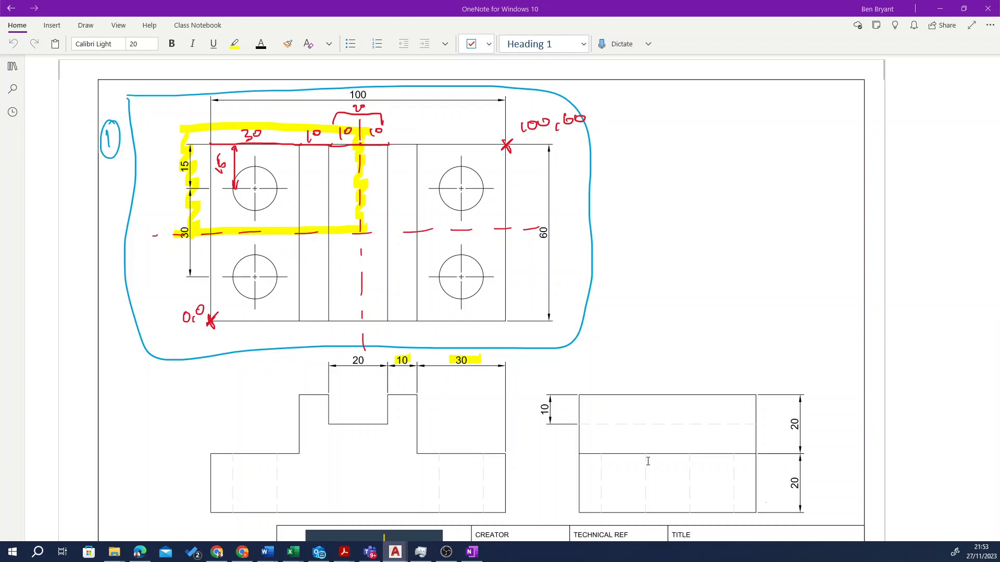
Step: Switch to OneNote and handwrite "TOP" beside the plan view and a circled 2 with "FRONT" on the front view
{"action": "left_click_drag", "start_coordinate": [104, 265], "coordinate": [105, 296]}
{"action": "mouse_move", "coordinate": [105, 279]}
{"action": "left_mouse_down"}
{"action": "mouse_move", "coordinate": [116, 280]}
{"action": "mouse_move", "coordinate": [106, 256]}
{"action": "left_mouse_up"}
{"action": "mouse_move", "coordinate": [318, 469]}
{"action": "left_mouse_down"}
{"action": "mouse_move", "coordinate": [327, 477]}
{"action": "mouse_move", "coordinate": [322, 457]}
{"action": "left_mouse_up"}
{"action": "mouse_move", "coordinate": [333, 486]}
{"action": "left_mouse_down"}
{"action": "mouse_move", "coordinate": [333, 502]}
{"action": "mouse_move", "coordinate": [345, 480]}
{"action": "left_mouse_up"}
{"action": "left_click_drag", "start_coordinate": [333, 495], "coordinate": [355, 495]}
{"action": "left_click_drag", "start_coordinate": [360, 486], "coordinate": [378, 481]}
{"action": "mouse_move", "coordinate": [386, 479]}
{"action": "left_mouse_down"}
{"action": "mouse_move", "coordinate": [381, 490]}
{"action": "mouse_move", "coordinate": [399, 470]}
{"action": "left_mouse_up"}
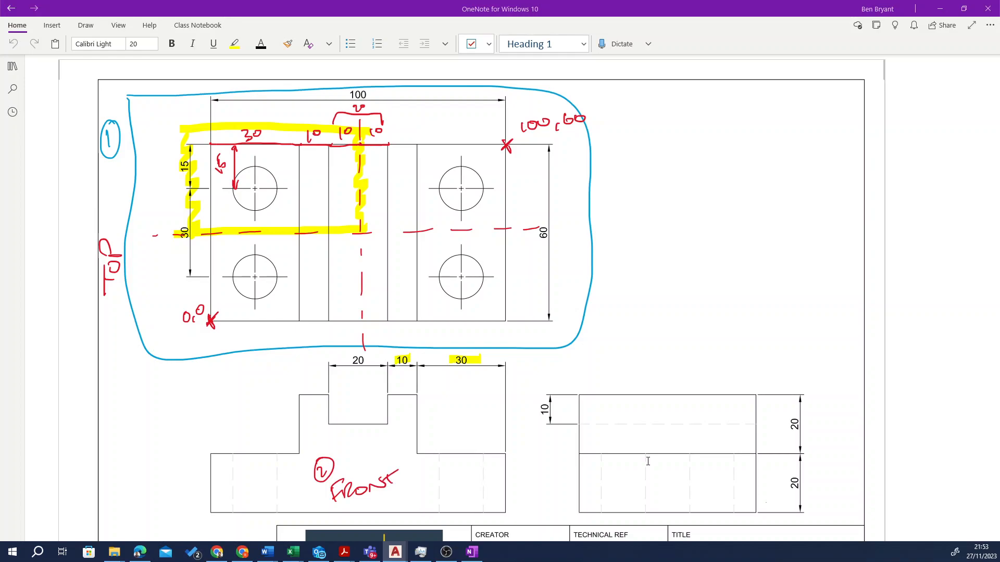
Step: Handwrite a label on the side view at the lower right of the reference drawing
{"action": "mouse_move", "coordinate": [641, 438]}
{"action": "left_mouse_down"}
{"action": "mouse_move", "coordinate": [642, 449]}
{"action": "mouse_move", "coordinate": [641, 434]}
{"action": "mouse_move", "coordinate": [671, 450]}
{"action": "left_mouse_up"}
{"action": "left_click_drag", "start_coordinate": [685, 441], "coordinate": [691, 451]}
{"action": "mouse_move", "coordinate": [691, 439]}
{"action": "left_mouse_down"}
{"action": "mouse_move", "coordinate": [693, 451]}
{"action": "mouse_move", "coordinate": [714, 446]}
{"action": "left_mouse_up"}
{"action": "left_click_drag", "start_coordinate": [707, 437], "coordinate": [718, 432]}
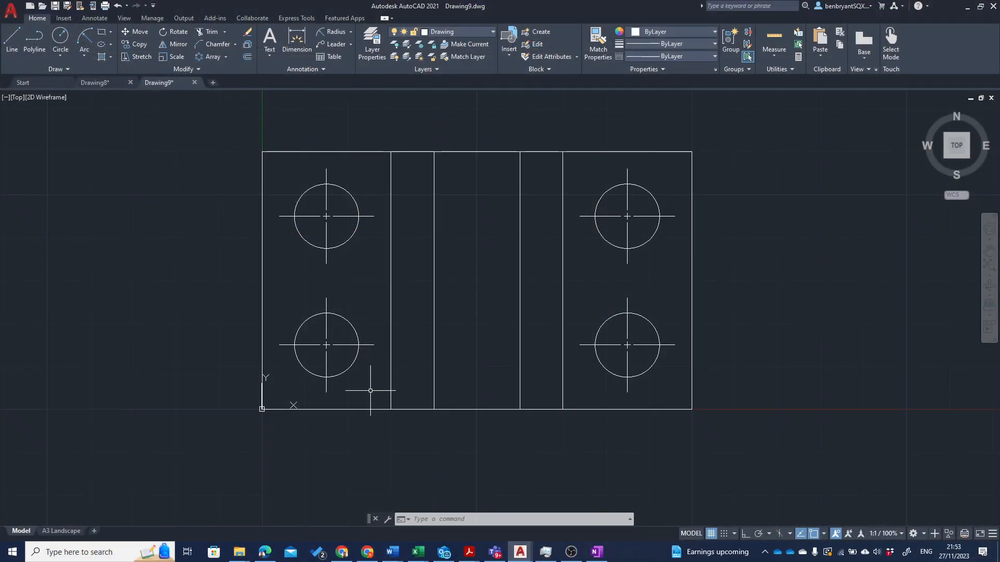
Step: Switch back to AutoCAD, turn on the Construction layer and make it the current layer
{"action": "middle_click_drag", "start_coordinate": [388, 441], "coordinate": [386, 404]}
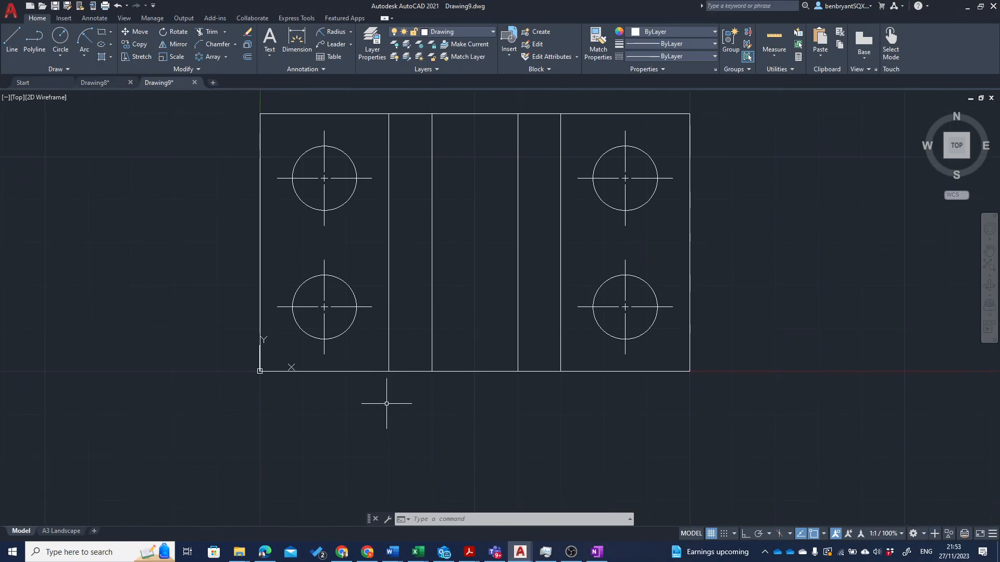
{"action": "scroll", "coordinate": [387, 405], "scroll_direction": "down", "scroll_amount": 2}
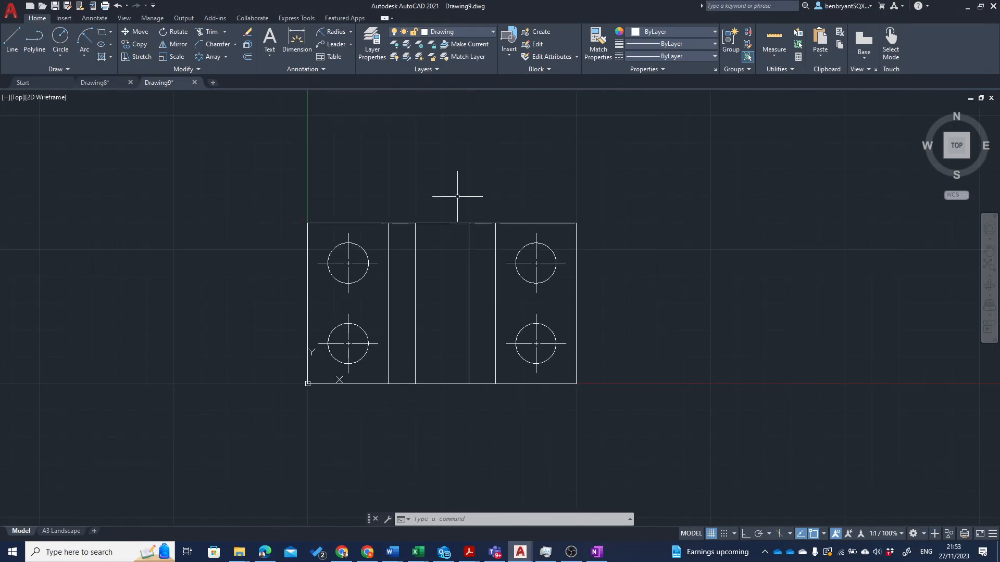
{"action": "left_click", "coordinate": [470, 29]}
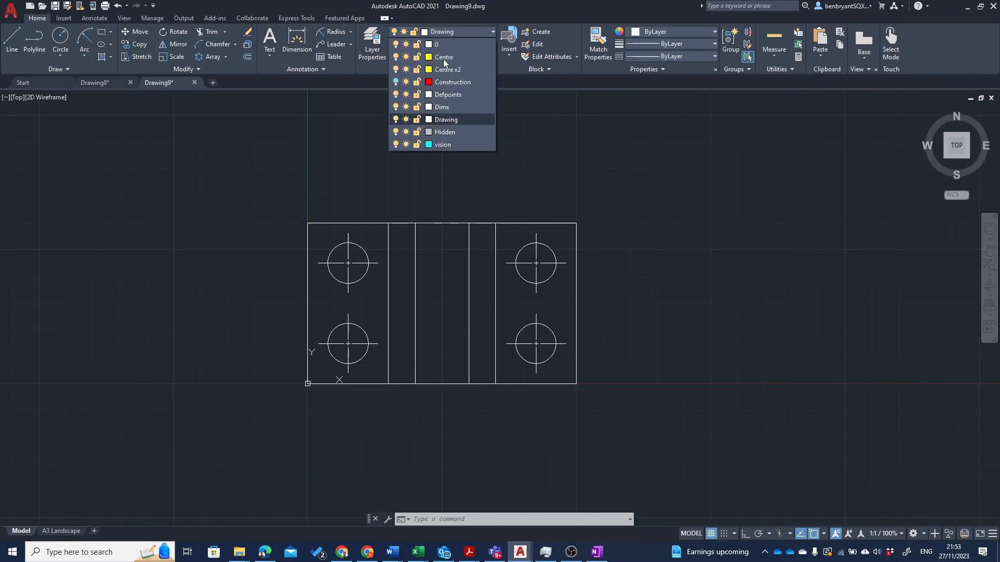
{"action": "left_click", "coordinate": [397, 83]}
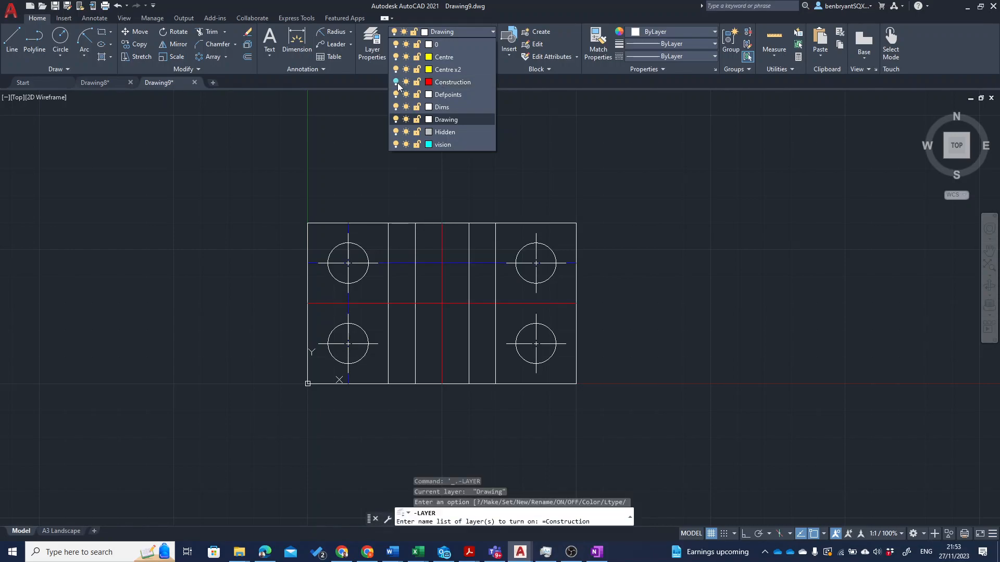
{"action": "left_click", "coordinate": [461, 83]}
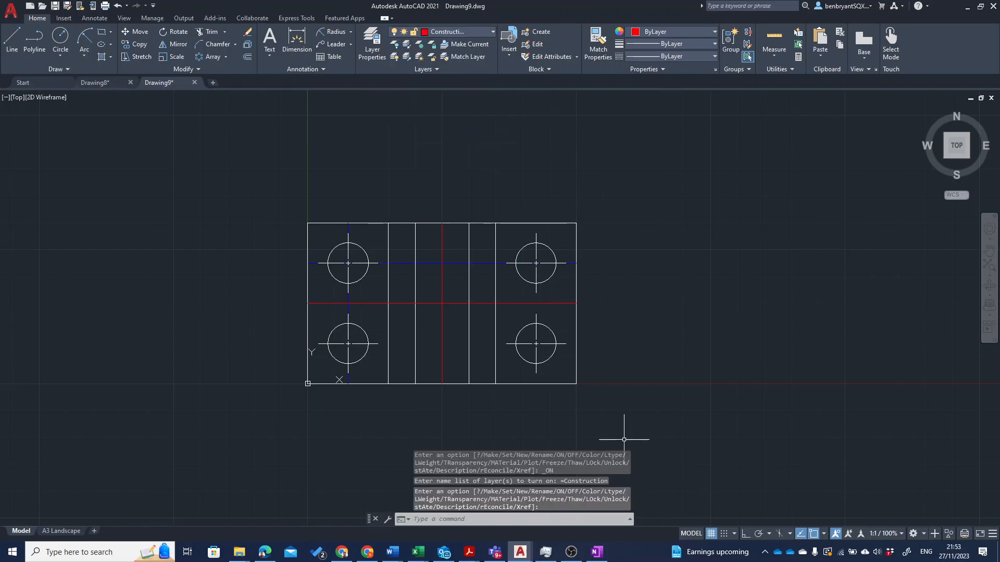
Step: Offset the block's red horizontal centre line 70 downward, below the plan view
{"action": "middle_click_drag", "start_coordinate": [621, 444], "coordinate": [600, 342]}
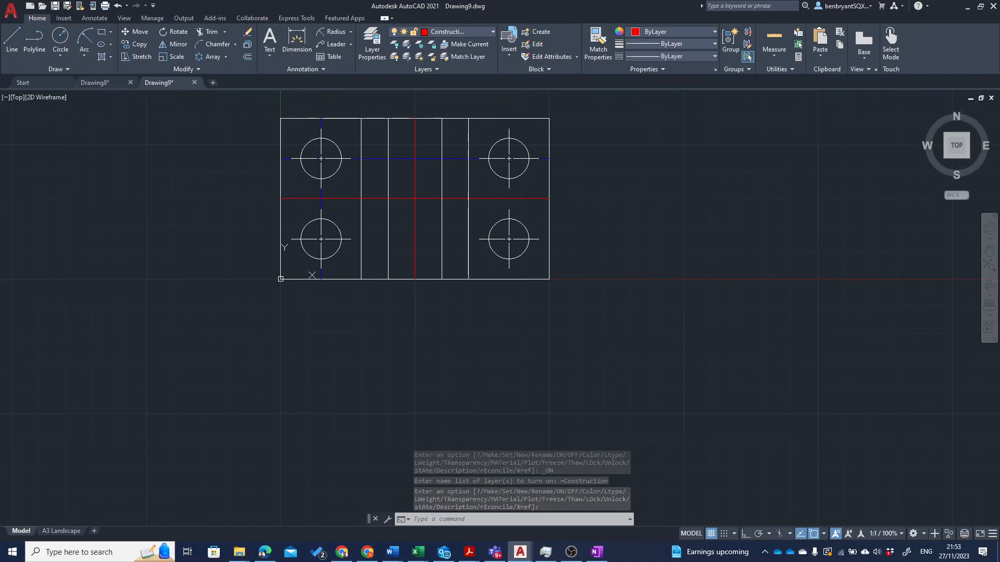
{"action": "scroll", "coordinate": [599, 342], "scroll_direction": "down", "scroll_amount": 2}
{"action": "middle_click_drag", "start_coordinate": [604, 292], "coordinate": [555, 254]}
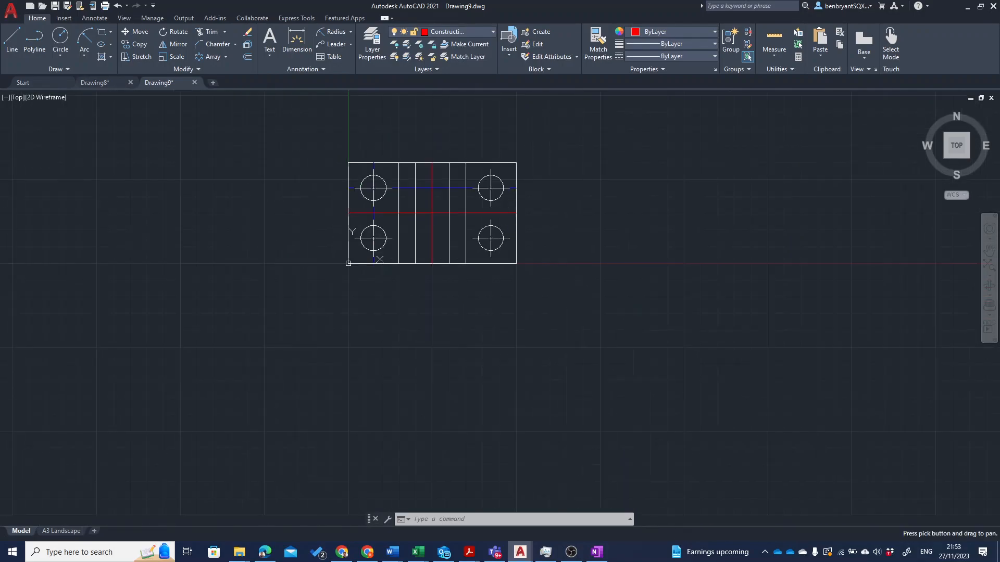
{"action": "type", "text": "l"}
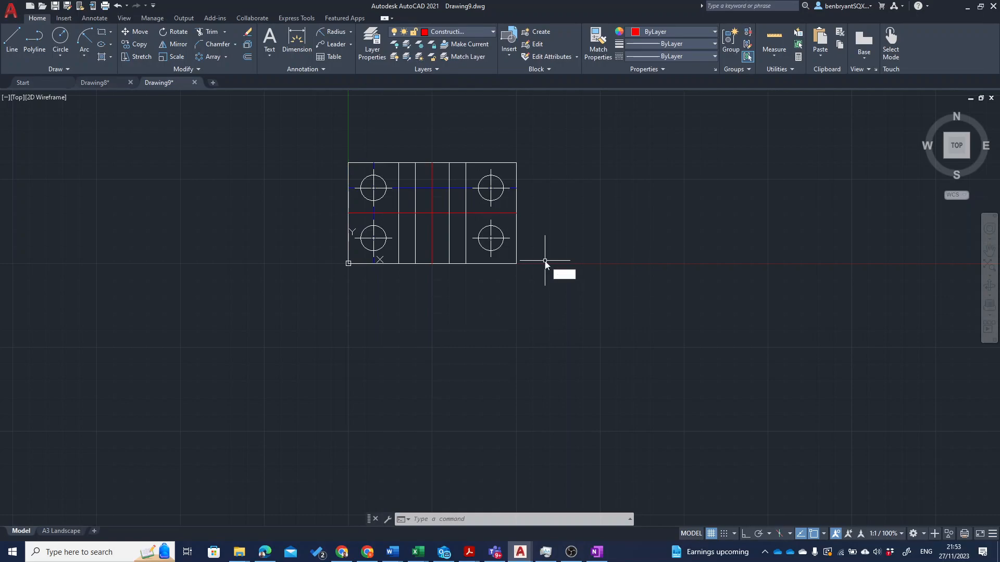
{"action": "key", "text": "Escape"}
{"action": "type", "text": "o"}
{"action": "key", "text": "Return"}
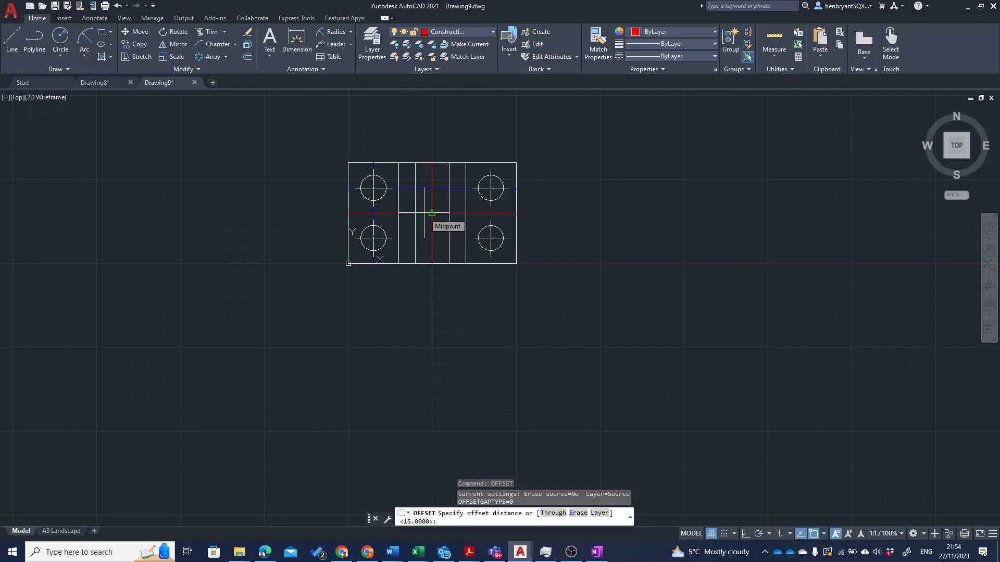
{"action": "type", "text": "70"}
{"action": "key", "text": "Return"}
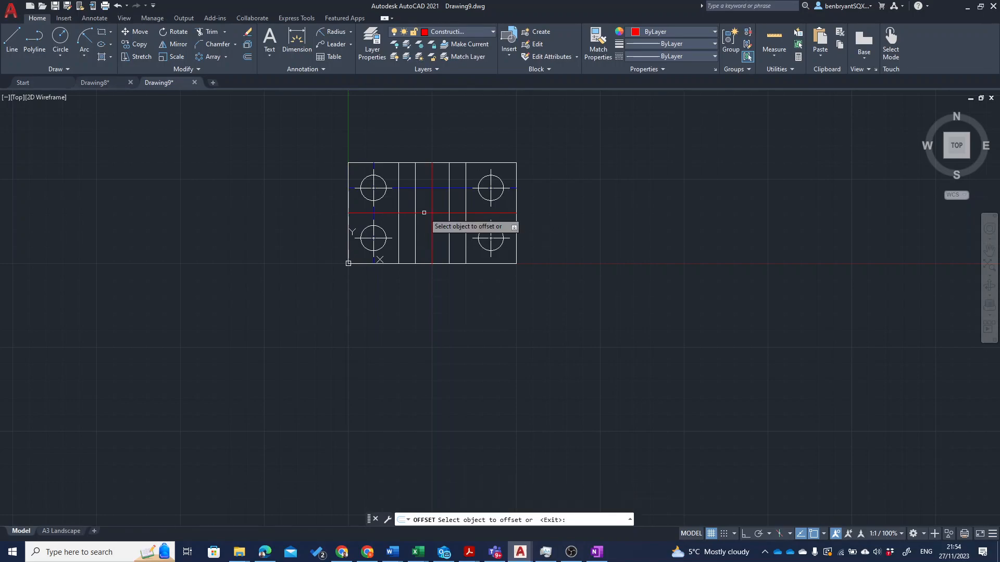
{"action": "left_click", "coordinate": [423, 213]}
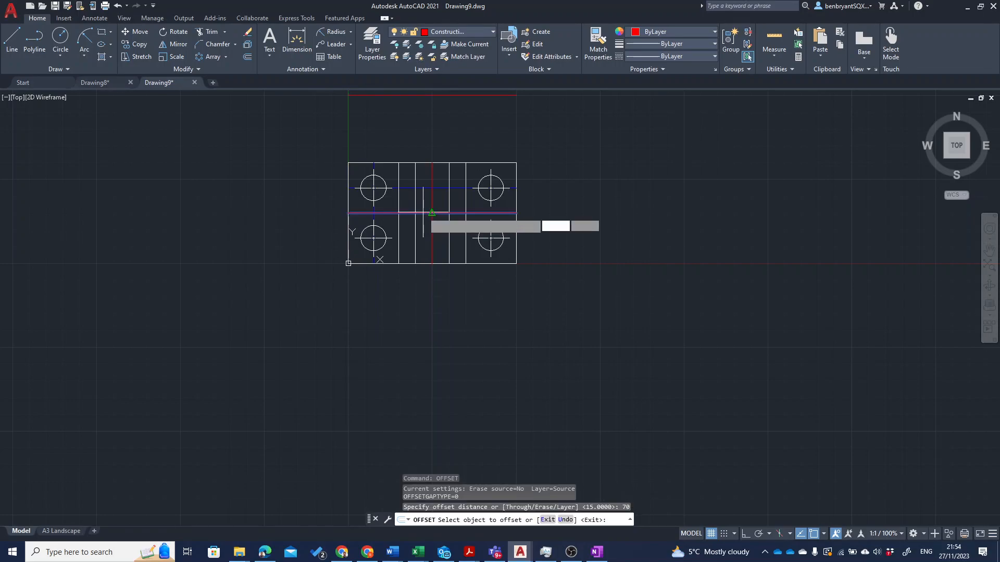
{"action": "left_click", "coordinate": [422, 328]}
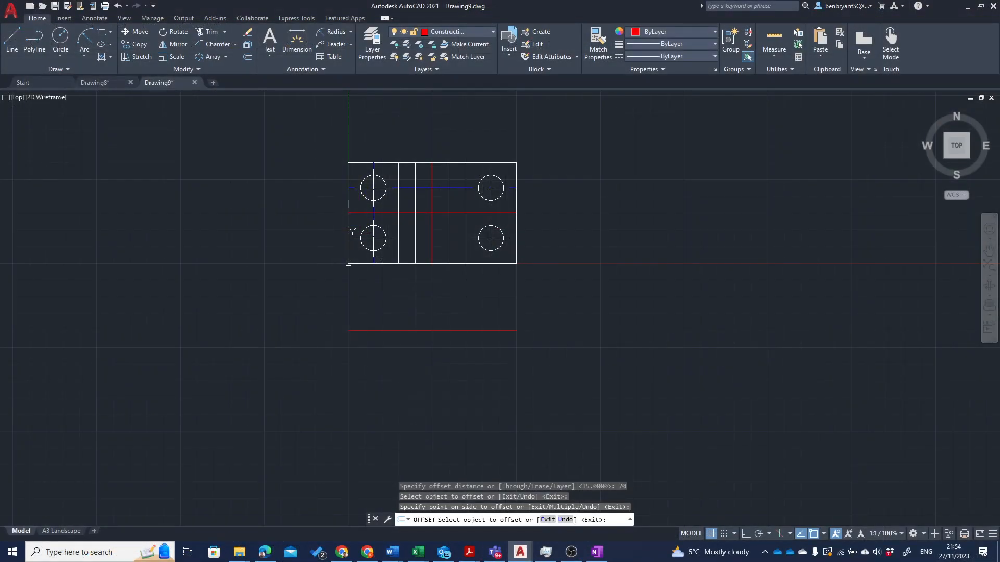
{"action": "key", "text": "Return"}
Step: Offset the red construction line below the plan view 40 downward
{"action": "key", "text": "Return"}
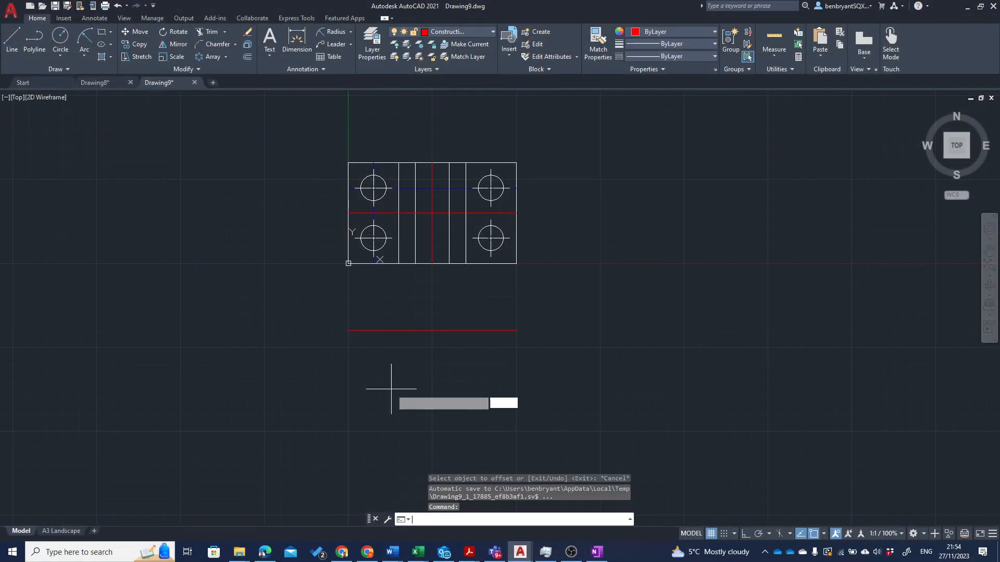
{"action": "type", "text": "40"}
{"action": "key", "text": "Return"}
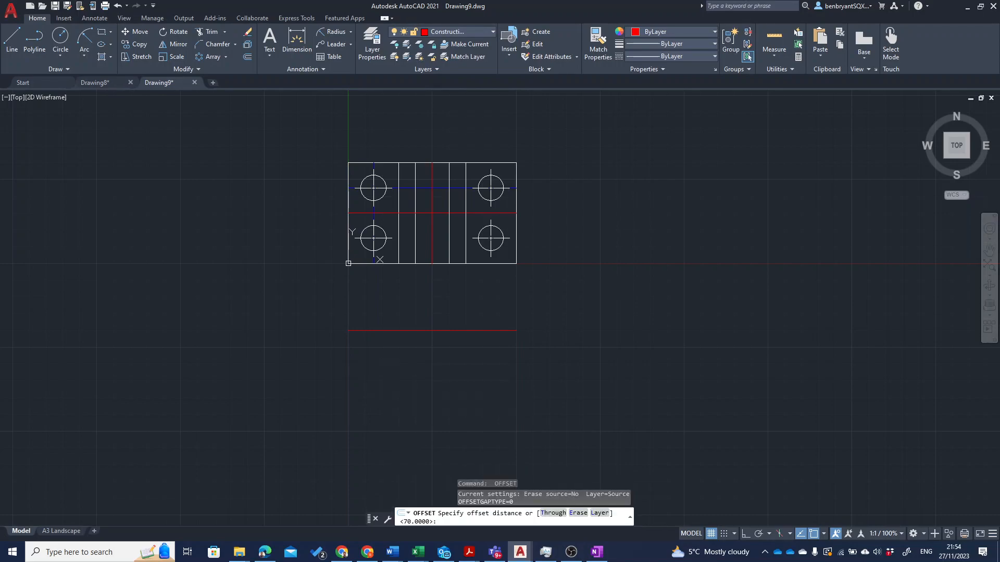
{"action": "left_click", "coordinate": [435, 330]}
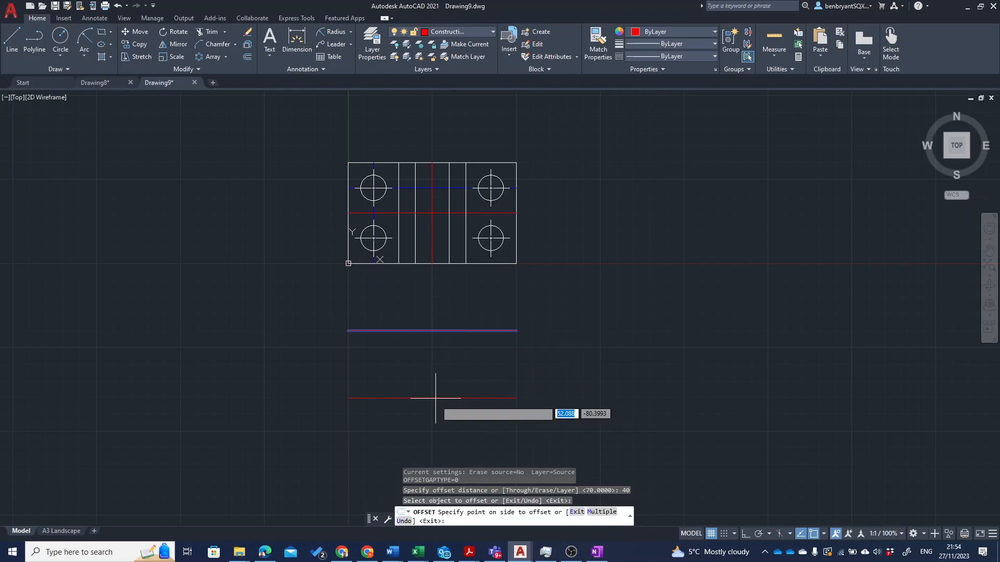
{"action": "left_click", "coordinate": [437, 402]}
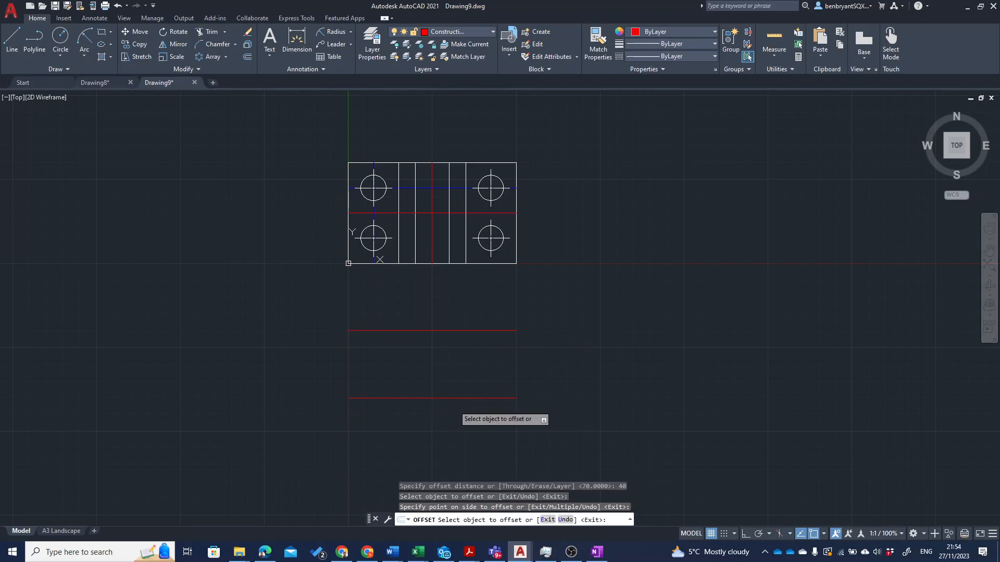
{"action": "key", "text": "Escape"}
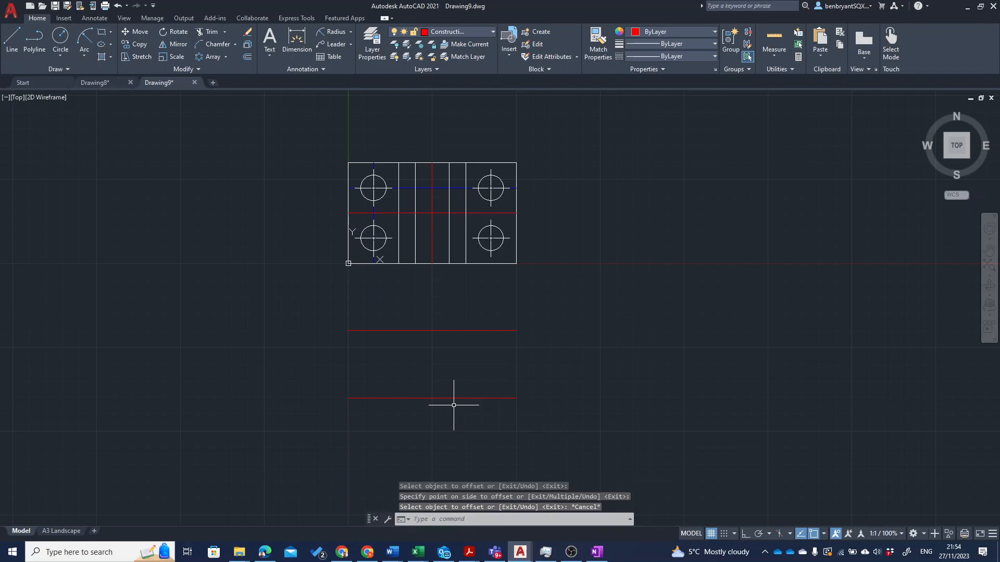
Step: Draw a vertical construction line from the left end of the lowest red line up to the block's lower-left corner
{"action": "type", "text": "l"}
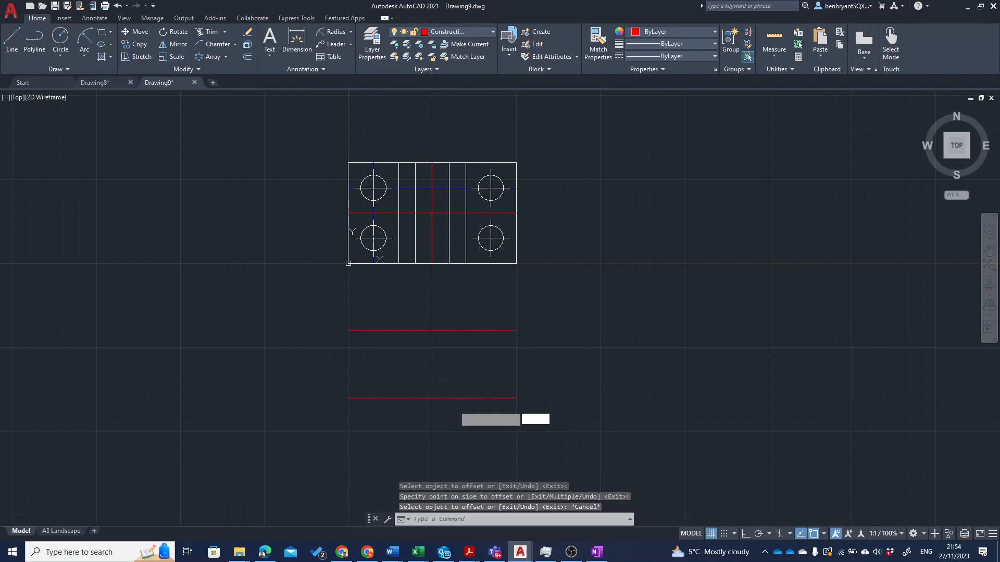
{"action": "key", "text": "Return"}
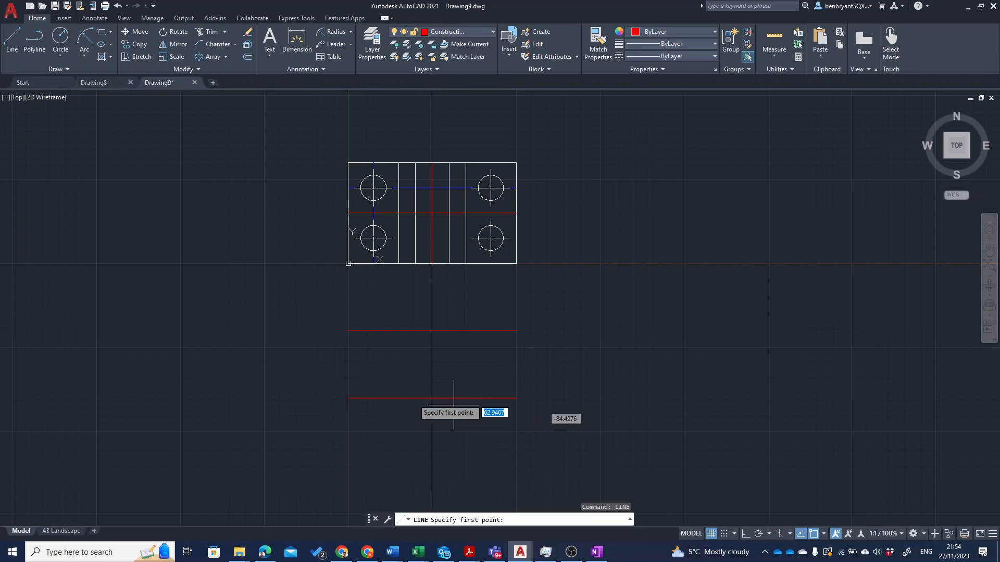
{"action": "left_click", "coordinate": [349, 399]}
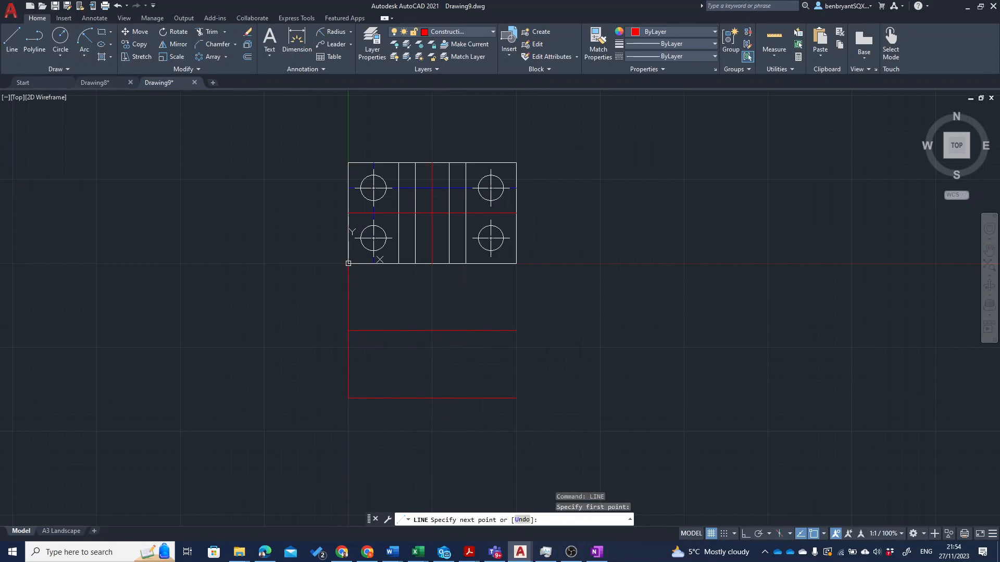
{"action": "left_click", "coordinate": [348, 264]}
{"action": "key", "text": "Escape"}
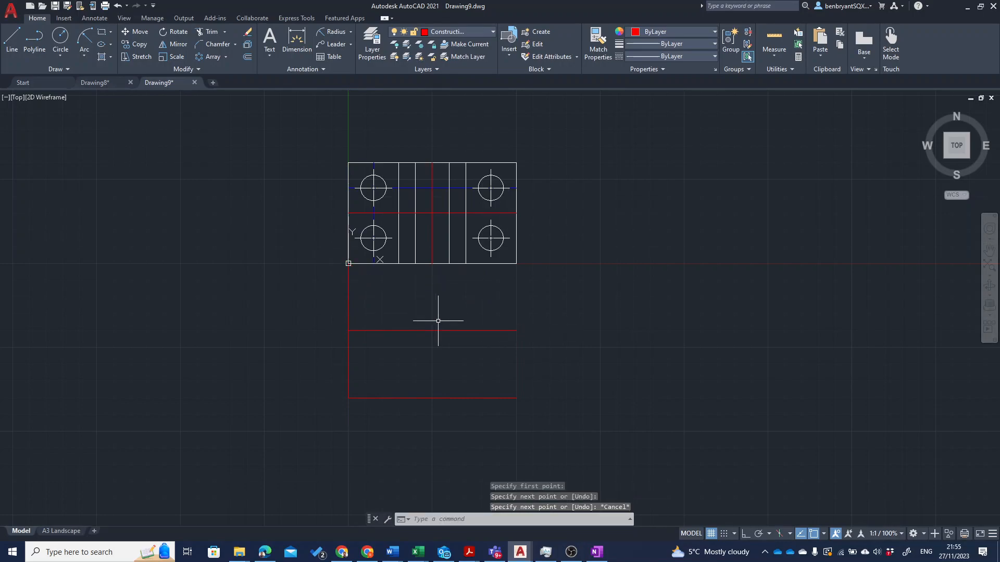
Step: Offset the vertical construction line below the block's lower-left corner 30 to the right
{"action": "type", "text": "Offset"}
{"action": "key", "text": "Return"}
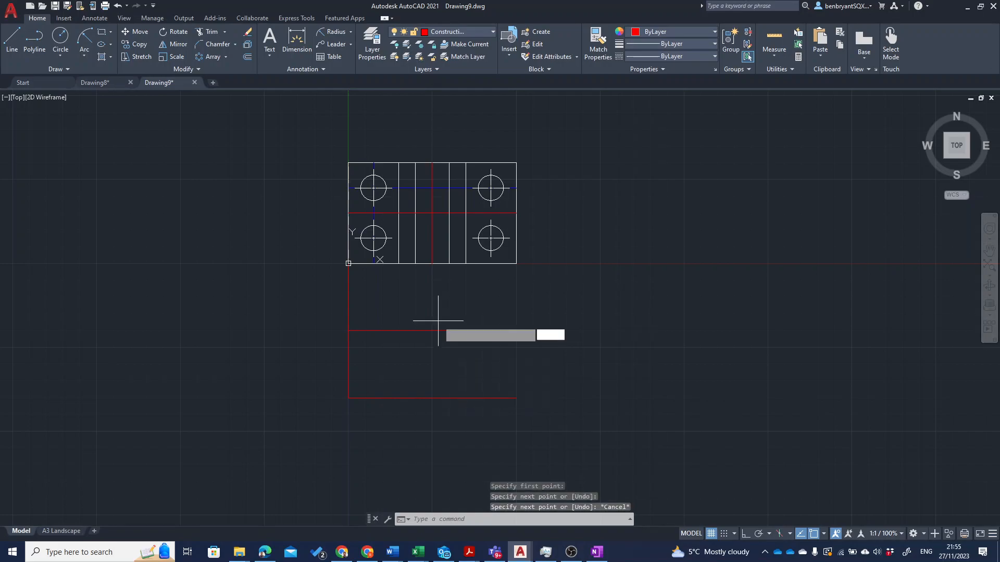
{"action": "type", "text": "30"}
{"action": "key", "text": "Return"}
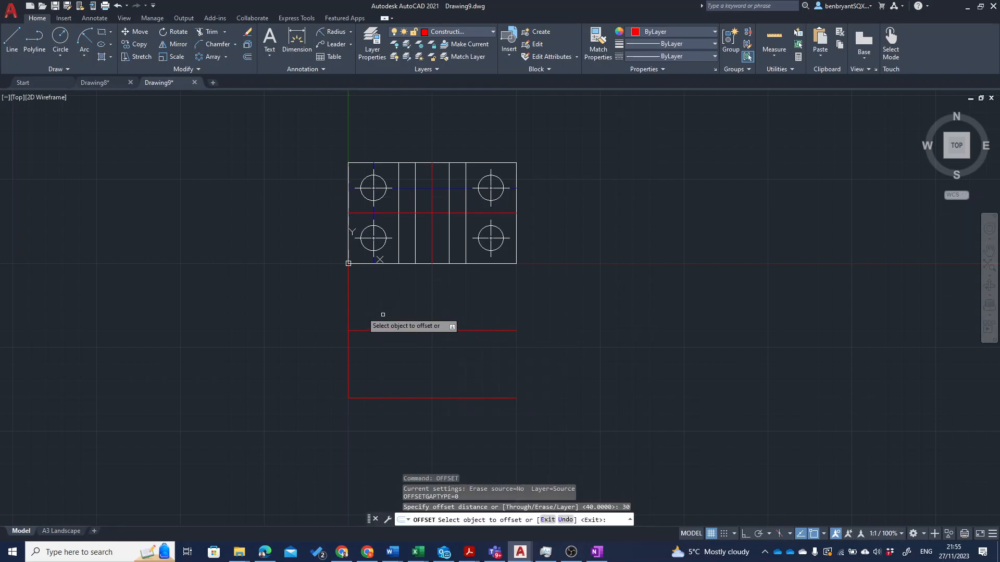
{"action": "left_click", "coordinate": [349, 314]}
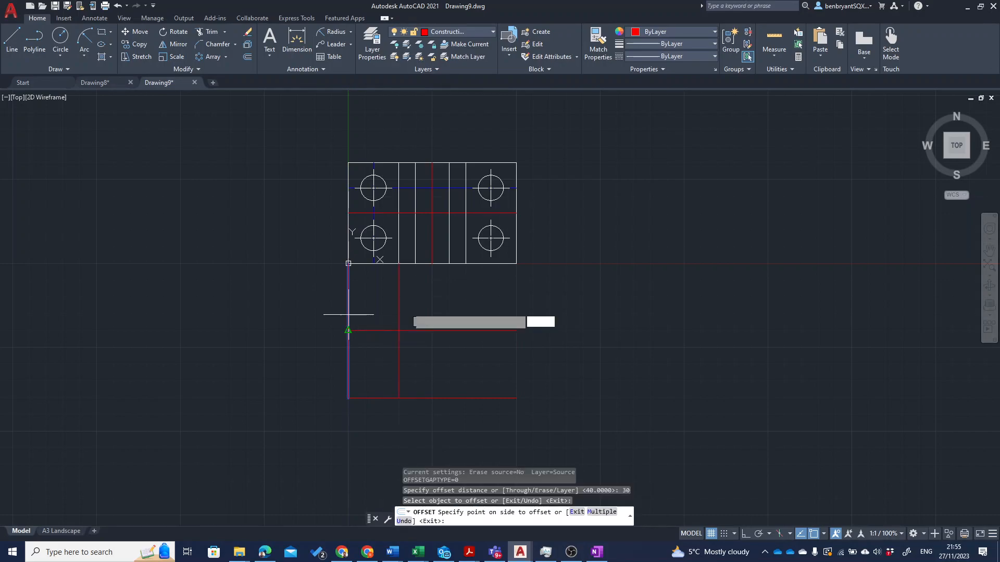
{"action": "left_click", "coordinate": [414, 307]}
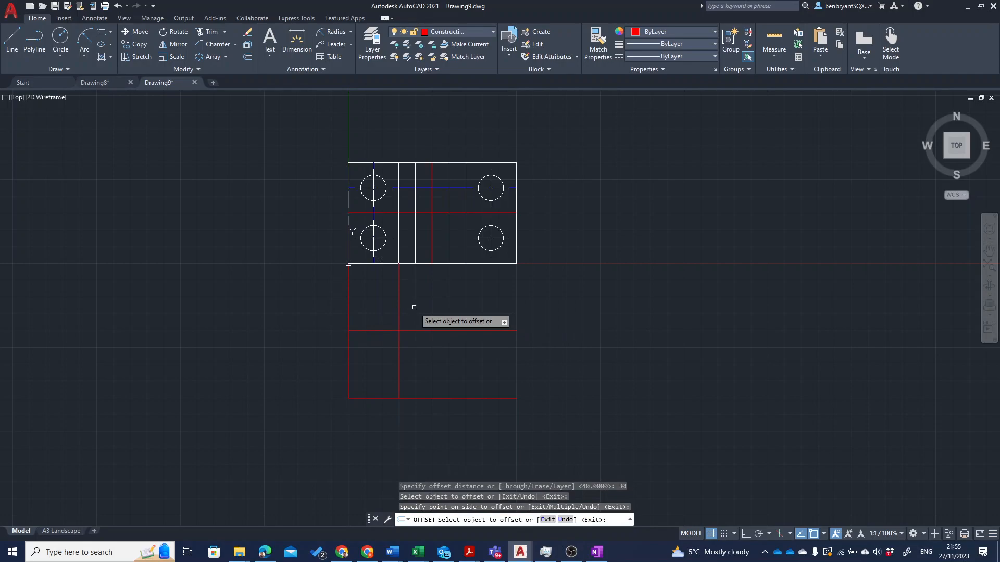
{"action": "key", "text": "Return"}
Step: Offset the new vertical construction line 10 to the right, repeating from each copy until four more lines are spaced 10 apart
{"action": "key", "text": "Return"}
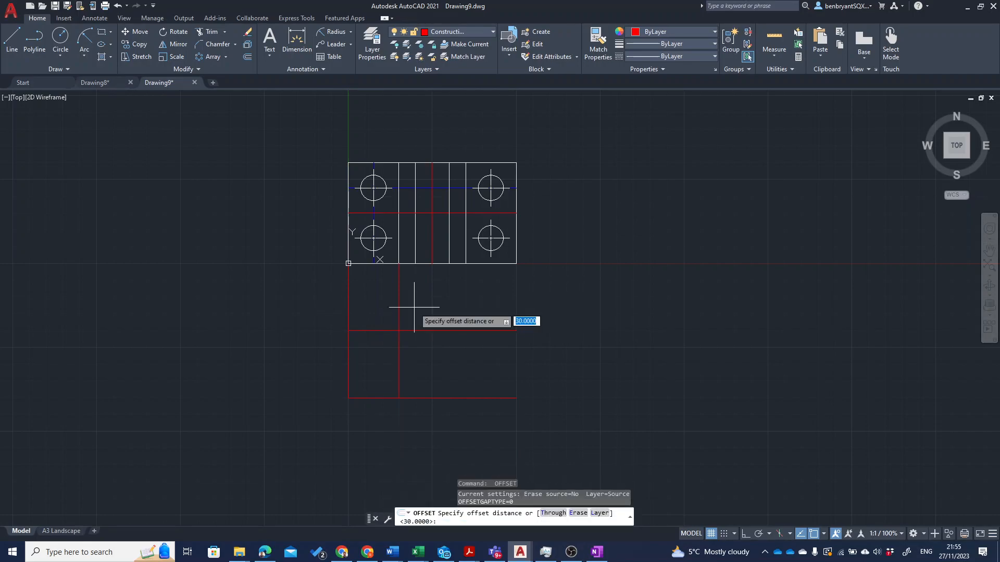
{"action": "type", "text": "2010"}
{"action": "key", "text": "Return"}
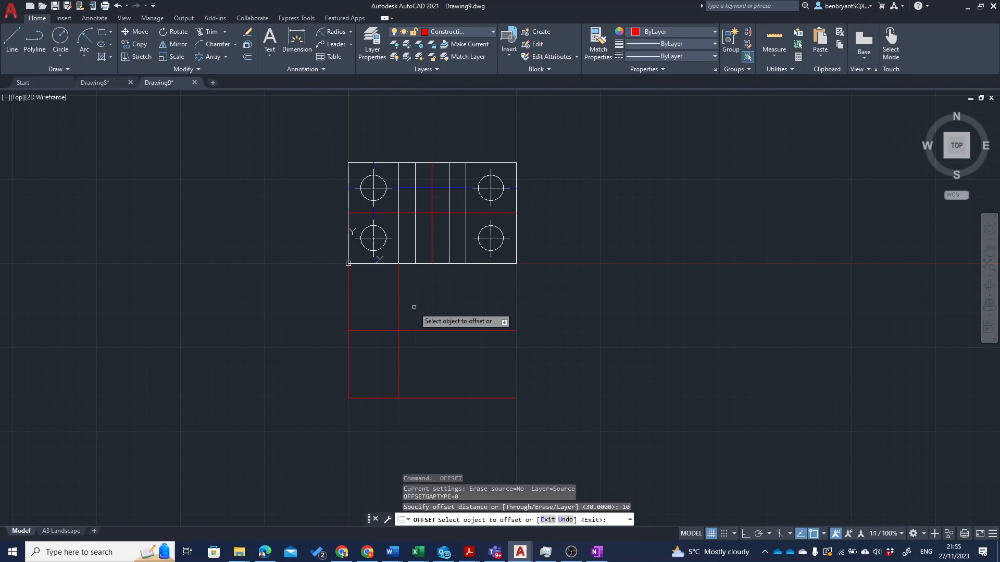
{"action": "left_click", "coordinate": [400, 309]}
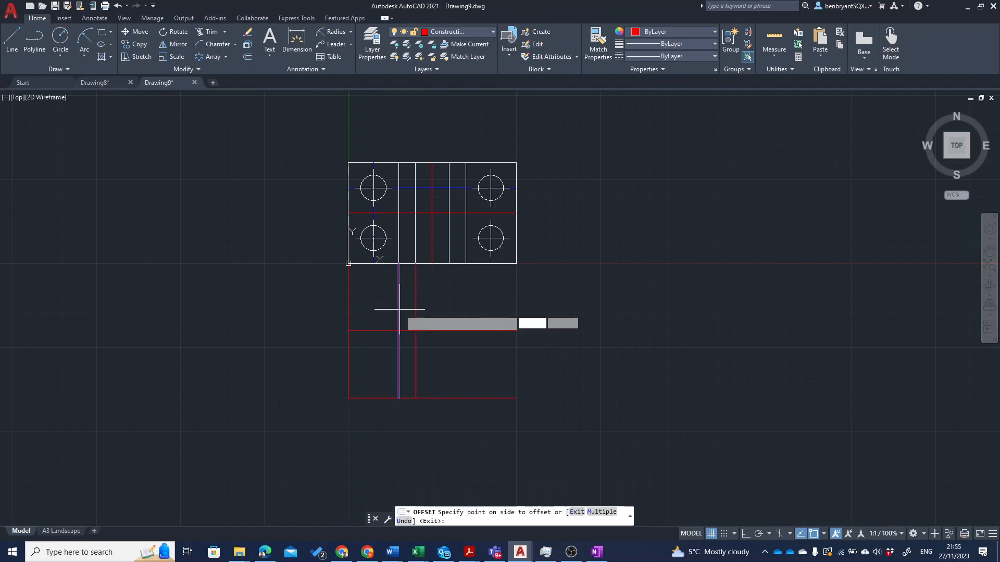
{"action": "left_click", "coordinate": [401, 309]}
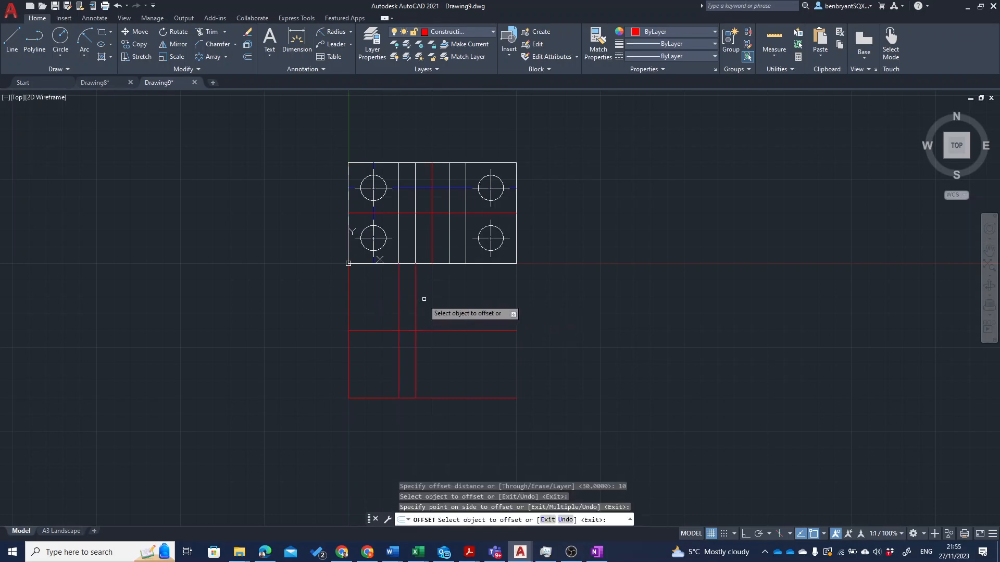
{"action": "left_click", "coordinate": [416, 305]}
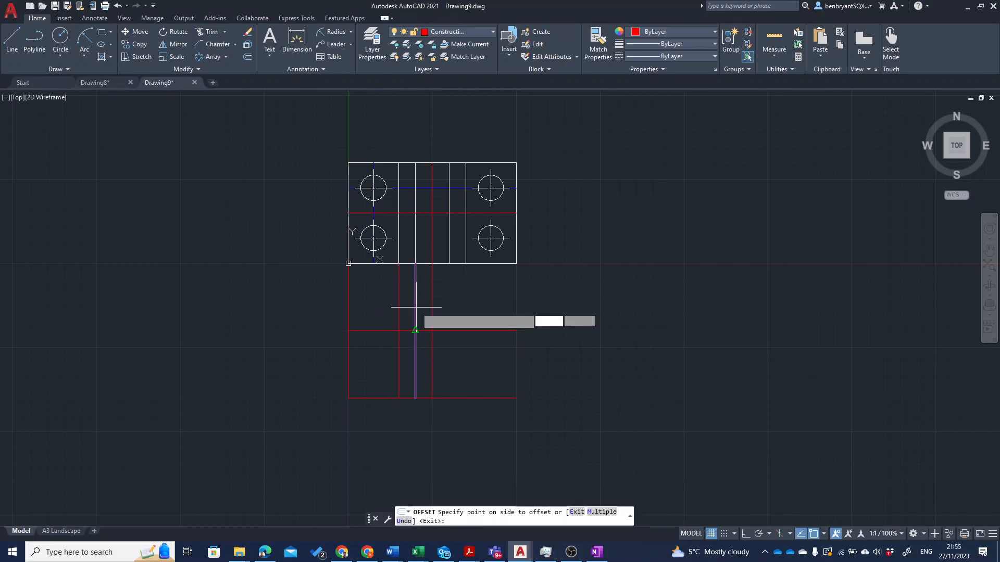
{"action": "left_click", "coordinate": [432, 302]}
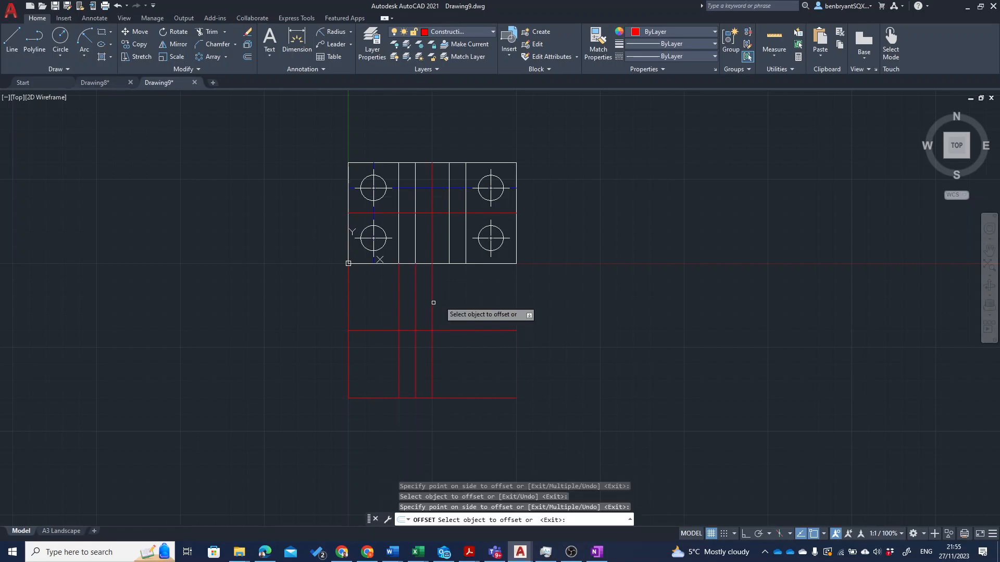
{"action": "left_click", "coordinate": [432, 305]}
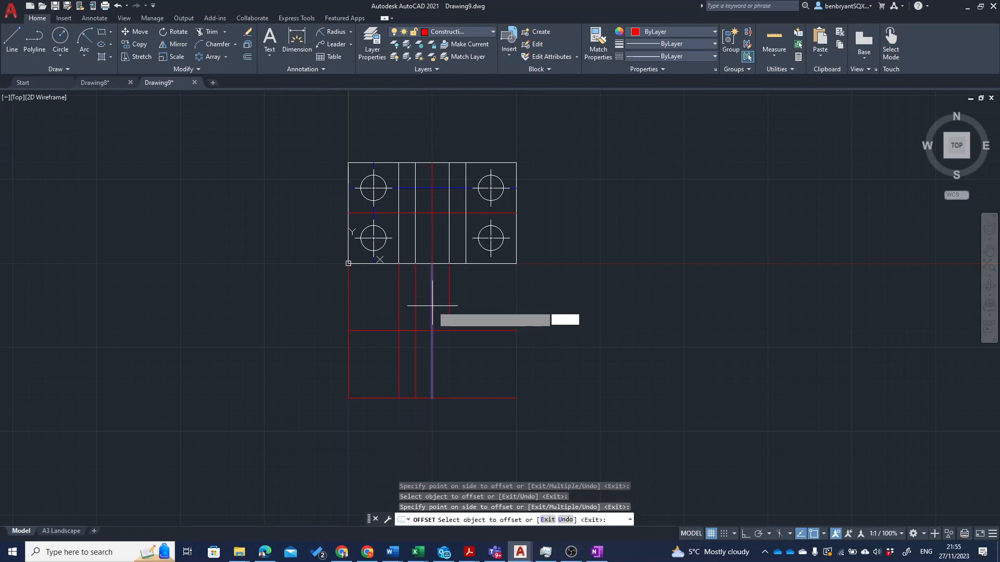
{"action": "left_click", "coordinate": [433, 306]}
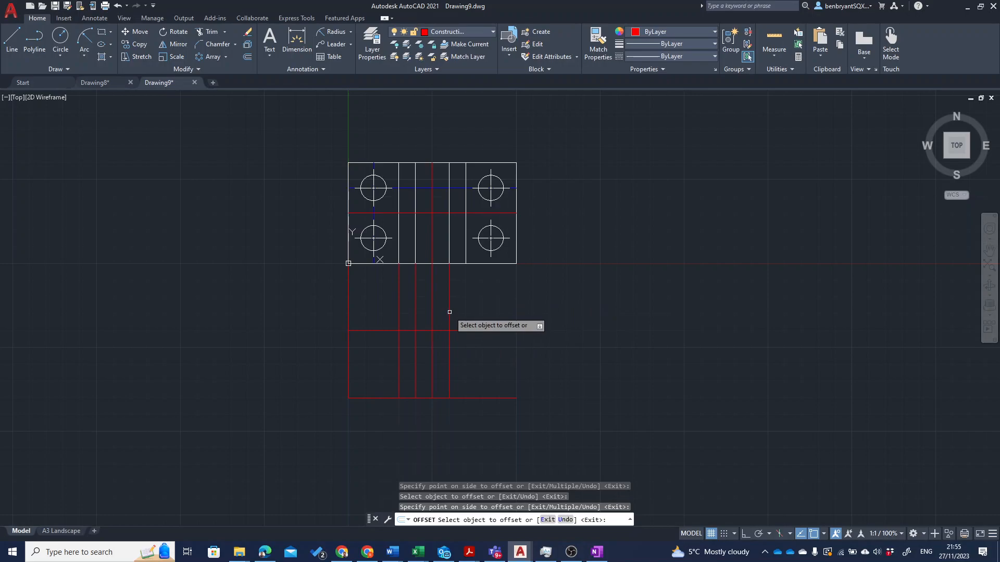
{"action": "left_click", "coordinate": [449, 306]}
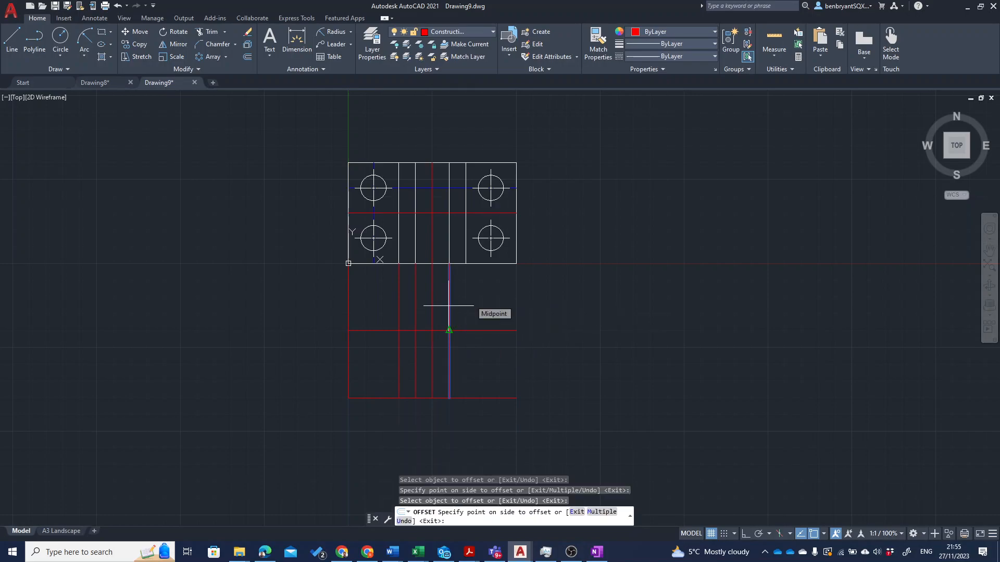
{"action": "left_click", "coordinate": [469, 304]}
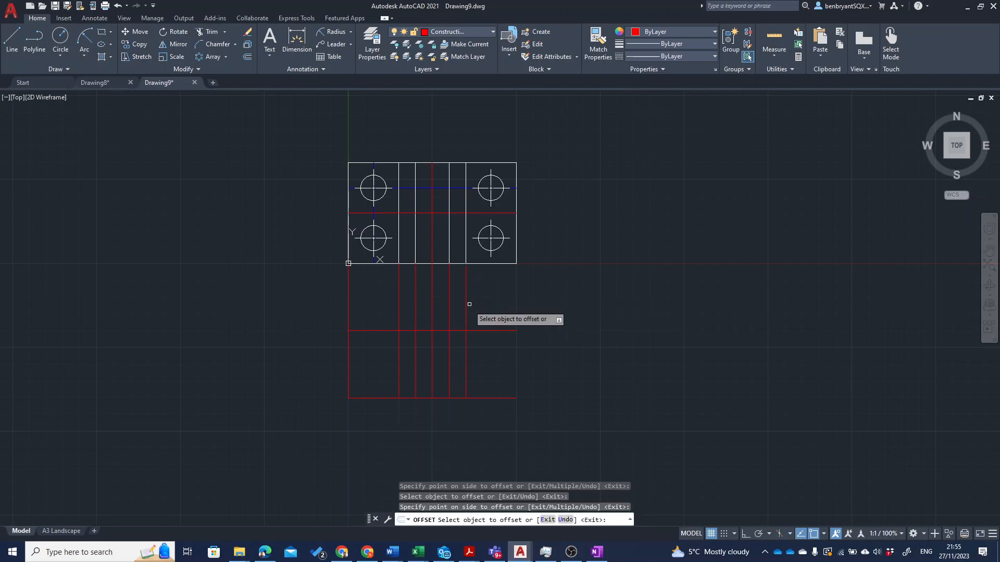
Step: Continue the 10 offsets rightward with three more vertical construction lines, ending in line with the block's right edge
{"action": "left_click", "coordinate": [466, 307]}
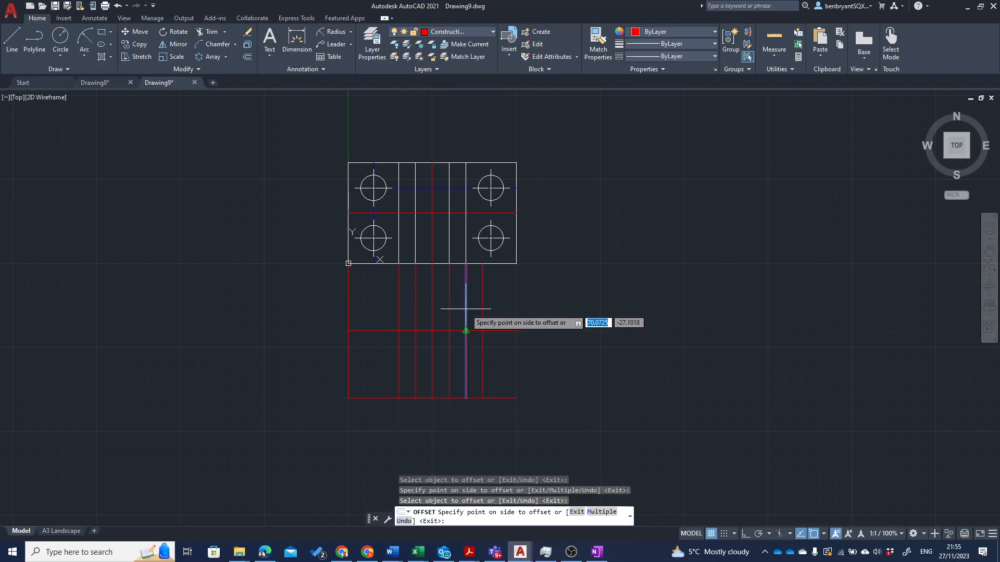
{"action": "left_click", "coordinate": [495, 306]}
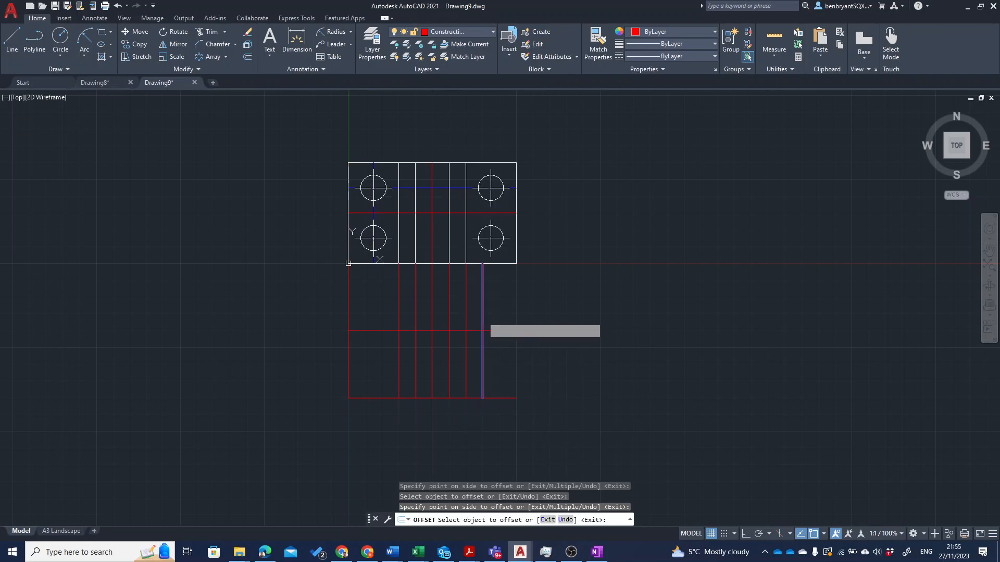
{"action": "left_click", "coordinate": [483, 330]}
{"action": "left_click", "coordinate": [510, 308]}
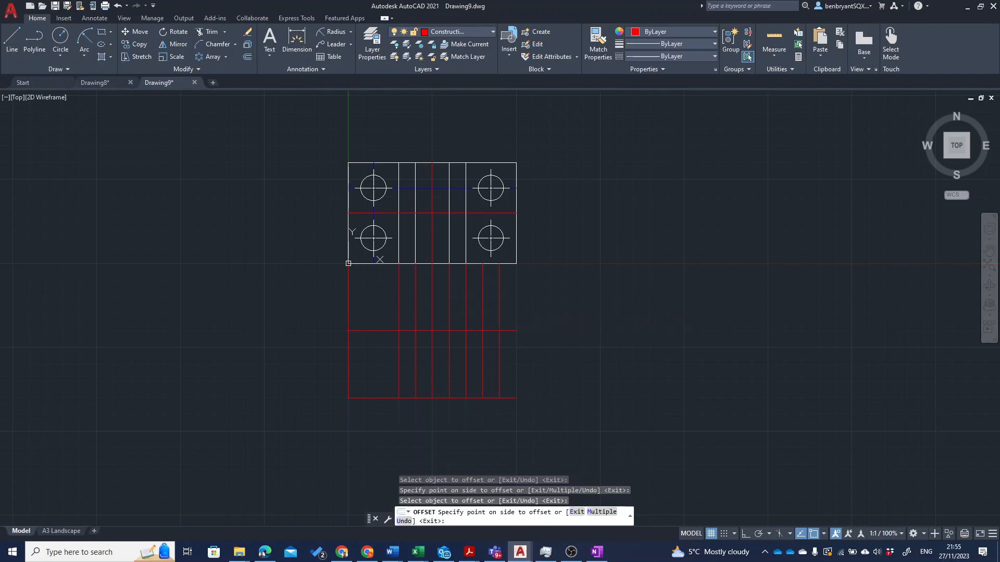
{"action": "left_click", "coordinate": [498, 308]}
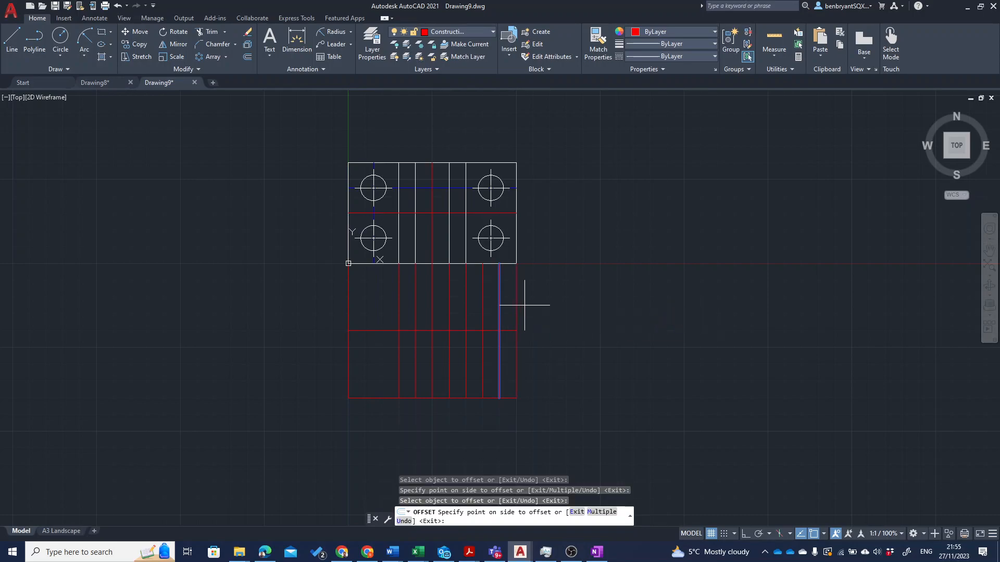
{"action": "left_click", "coordinate": [524, 305]}
{"action": "key", "text": "Escape"}
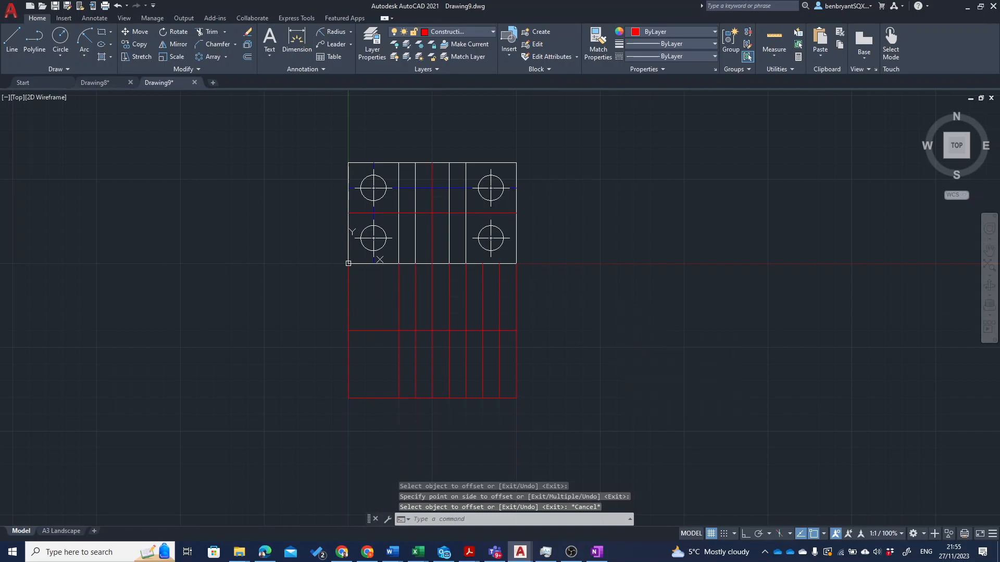
Step: Trim away the two surplus vertical construction lines just inside the right edge, both above and within the front view
{"action": "key", "text": "Return"}
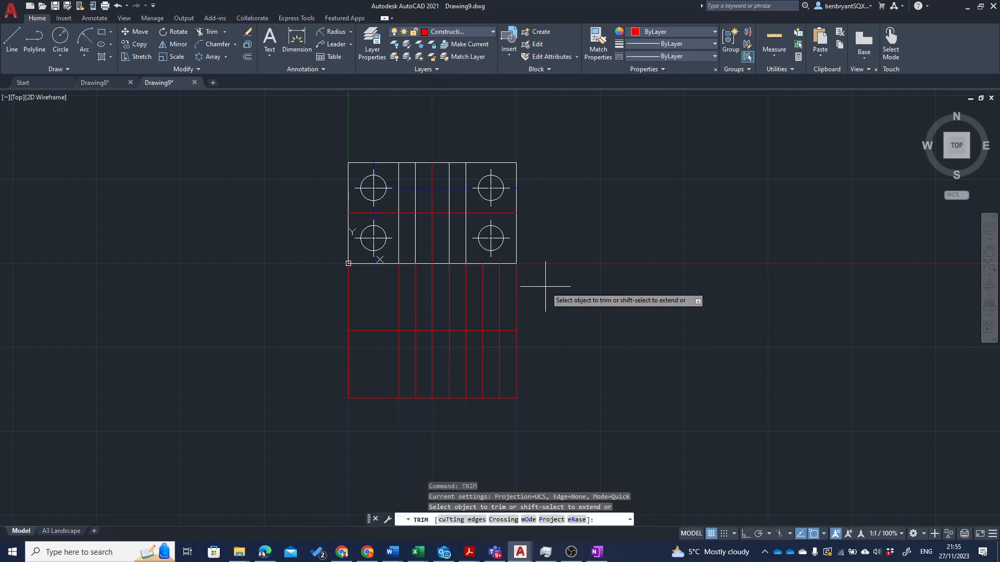
{"action": "left_click", "coordinate": [545, 286]}
{"action": "left_click", "coordinate": [480, 288]}
{"action": "key", "text": "Return"}
{"action": "left_click", "coordinate": [476, 365]}
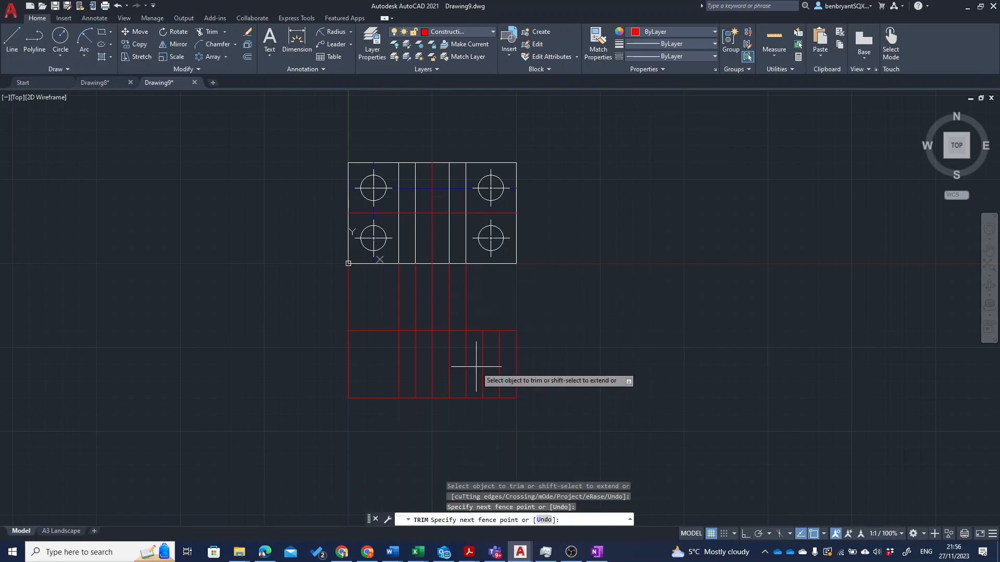
{"action": "left_click", "coordinate": [513, 363]}
{"action": "key", "text": "Return"}
{"action": "key", "text": "Return"}
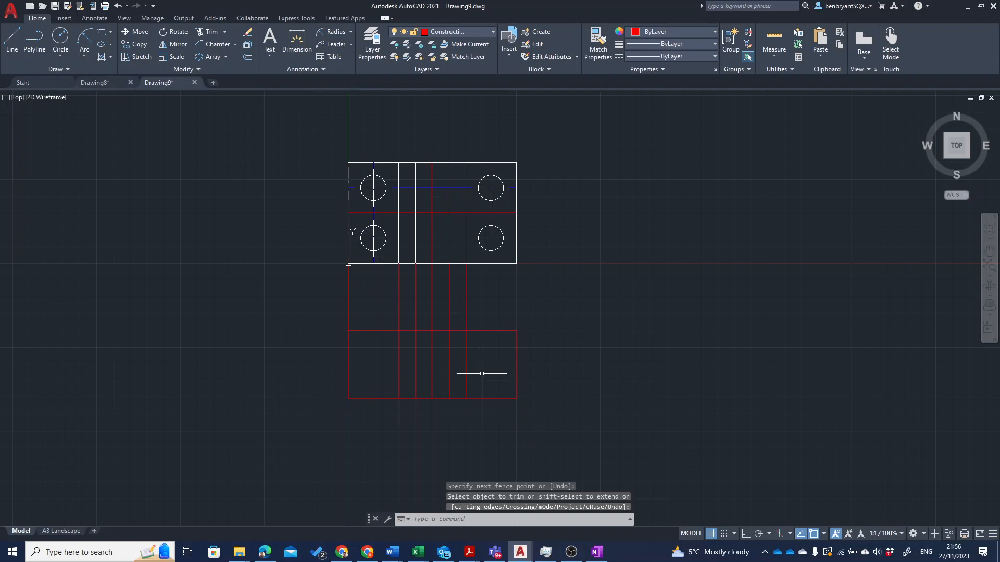
Step: Offset the front view's top horizontal construction line 20 downward
{"action": "type", "text": "of"}
{"action": "key", "text": "Return"}
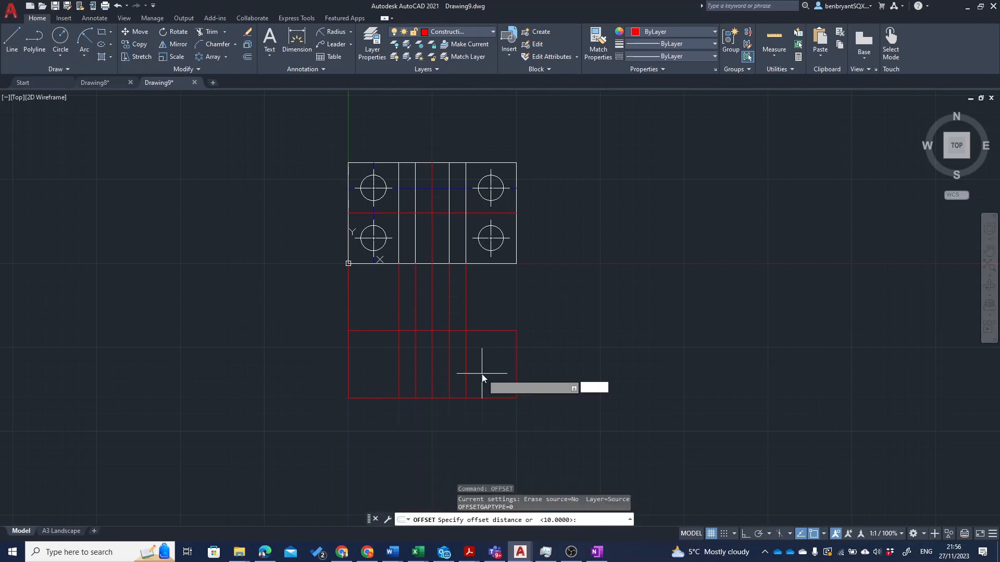
{"action": "key", "text": "Return"}
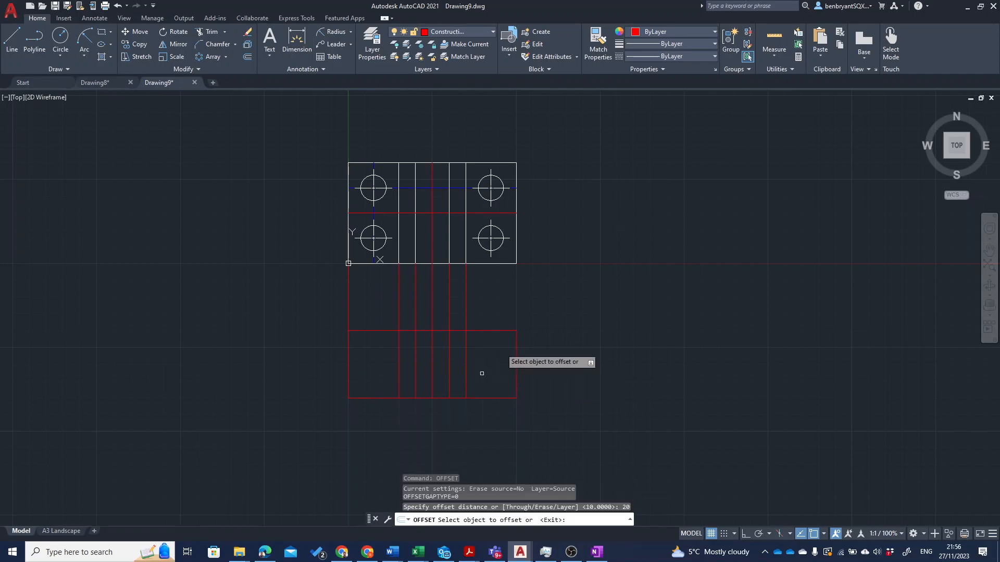
{"action": "left_click", "coordinate": [494, 331]}
{"action": "left_click", "coordinate": [495, 328]}
{"action": "left_click", "coordinate": [494, 331]}
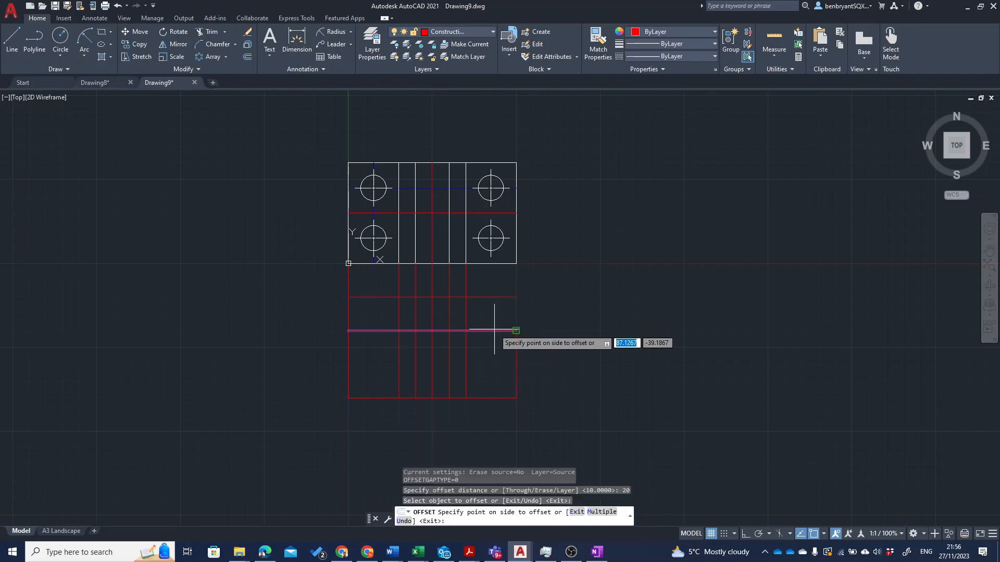
{"action": "left_click", "coordinate": [491, 374]}
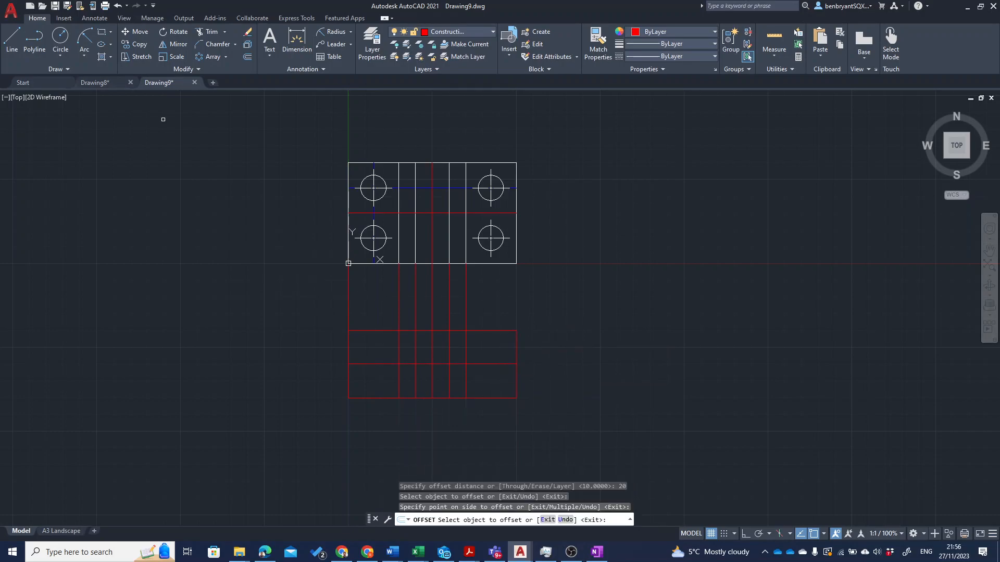
Step: Make the Drawing layer current and trace a polyline from the front view's bottom-left corner up and across the left step to the top construction line
{"action": "left_click", "coordinate": [447, 32]}
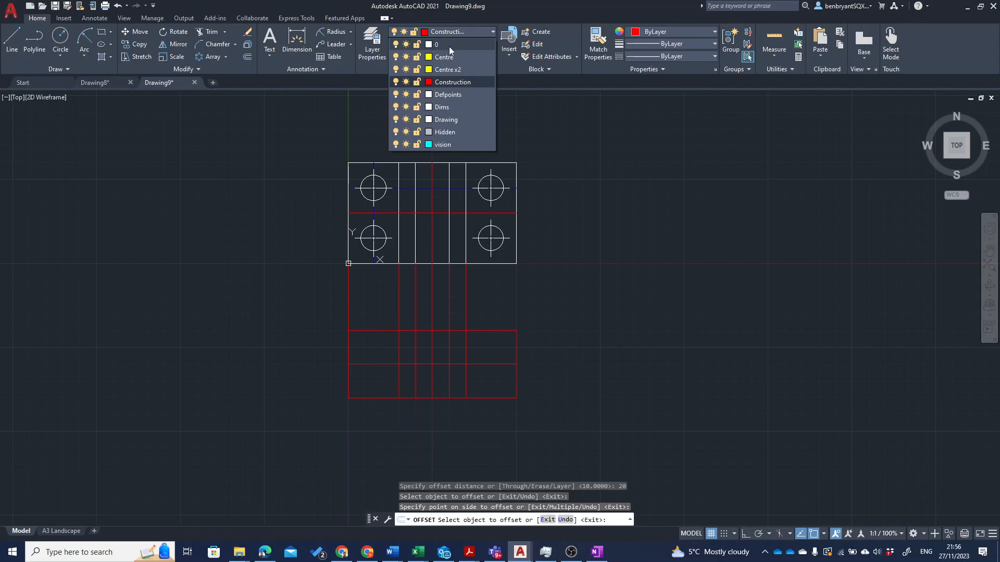
{"action": "left_click", "coordinate": [446, 119]}
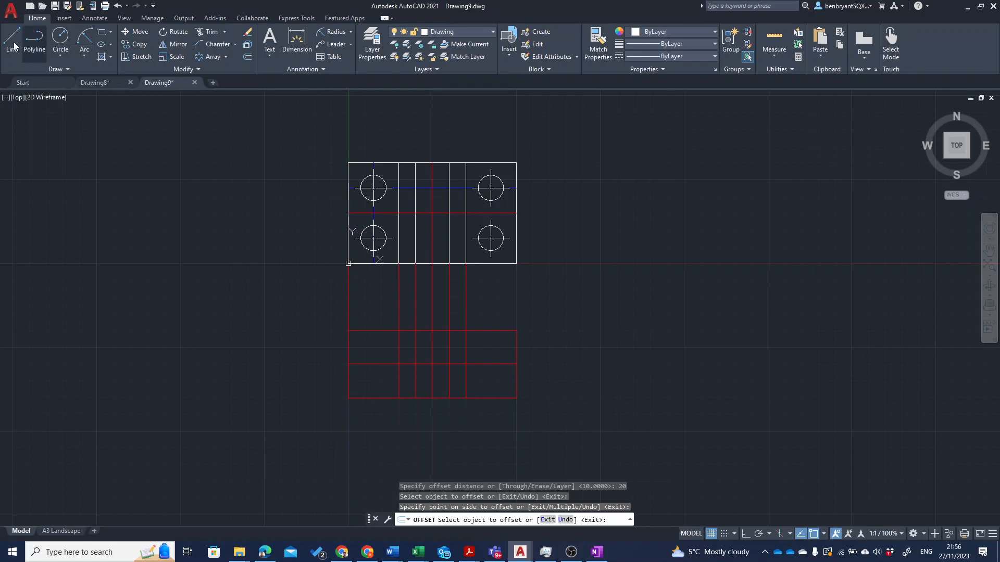
{"action": "left_click", "coordinate": [34, 46]}
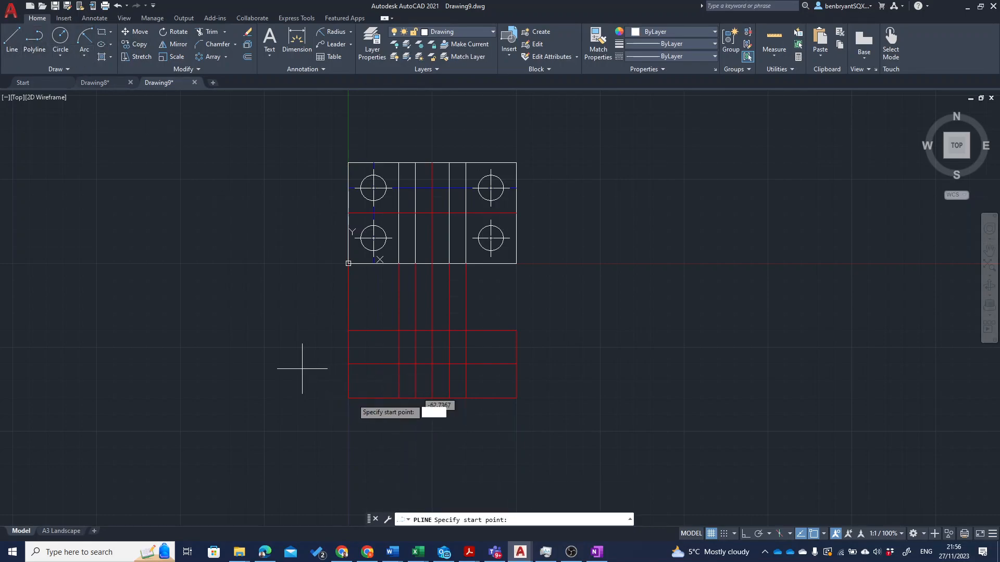
{"action": "left_click", "coordinate": [349, 398]}
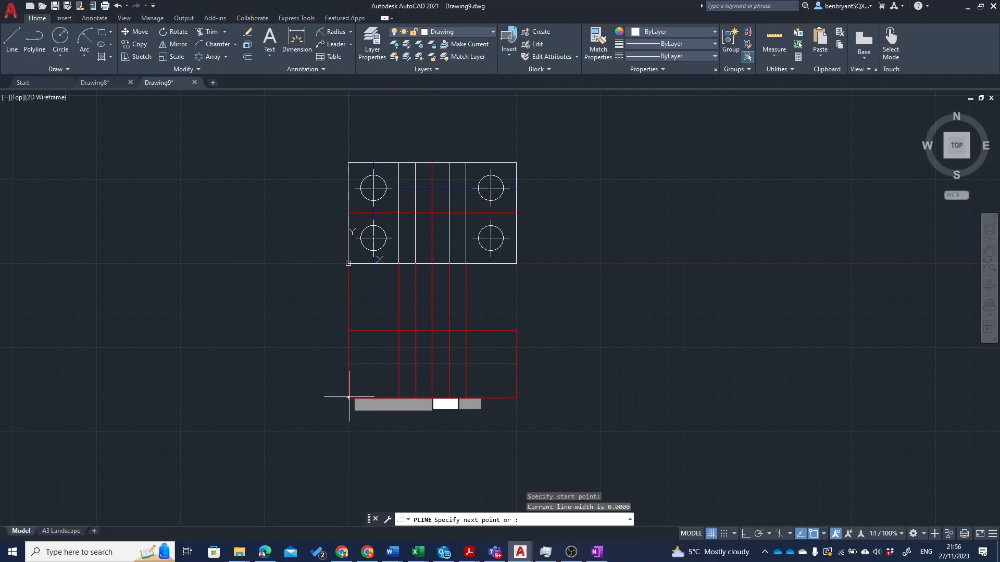
{"action": "left_click", "coordinate": [348, 363]}
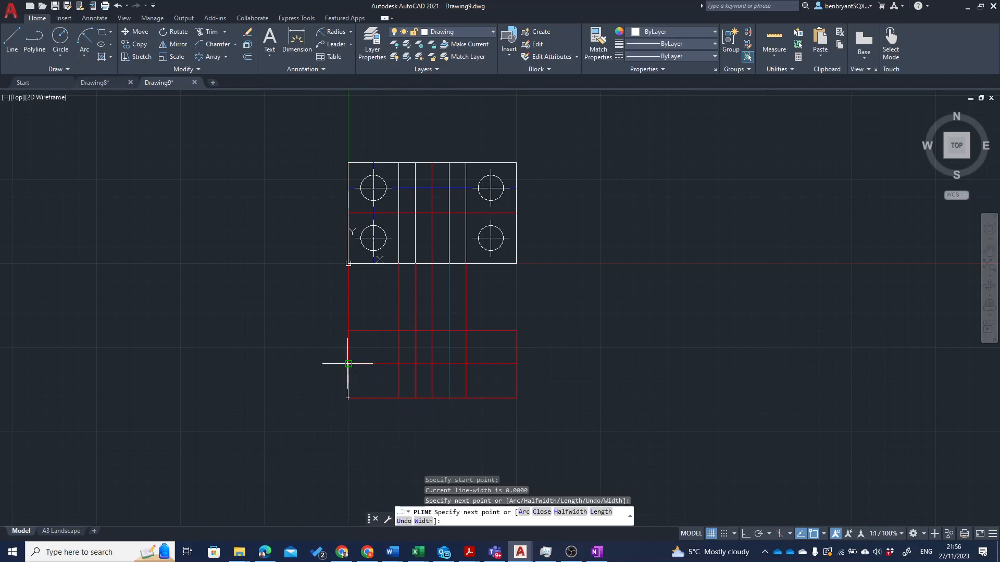
{"action": "left_click", "coordinate": [398, 365]}
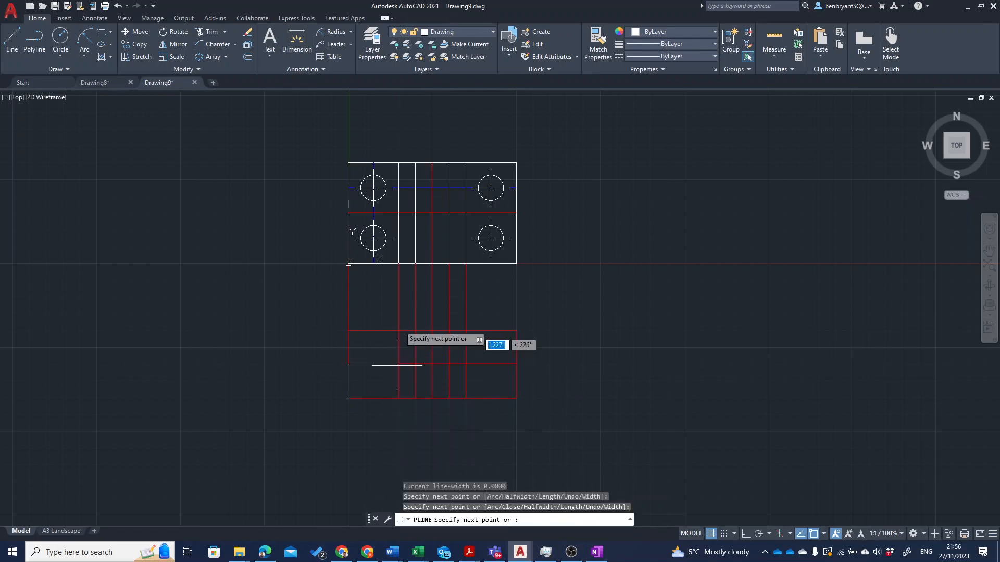
{"action": "left_click", "coordinate": [398, 330]}
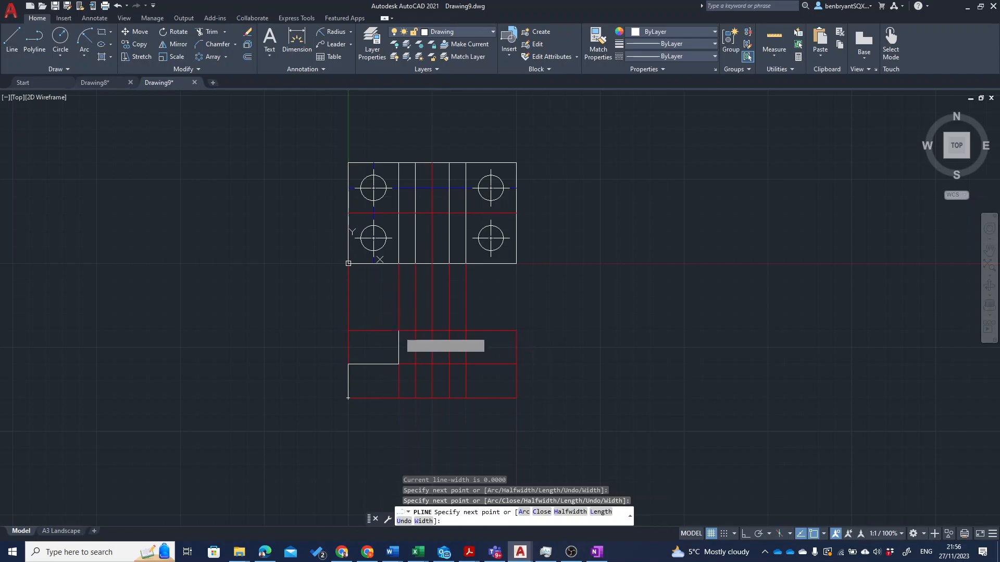
Step: Continue the polyline 10 across the left upstand, 10 down the slot wall, and horizontally with Ortho just past the slot's right wall line
{"action": "scroll", "coordinate": [408, 330], "scroll_direction": "up", "scroll_amount": 4}
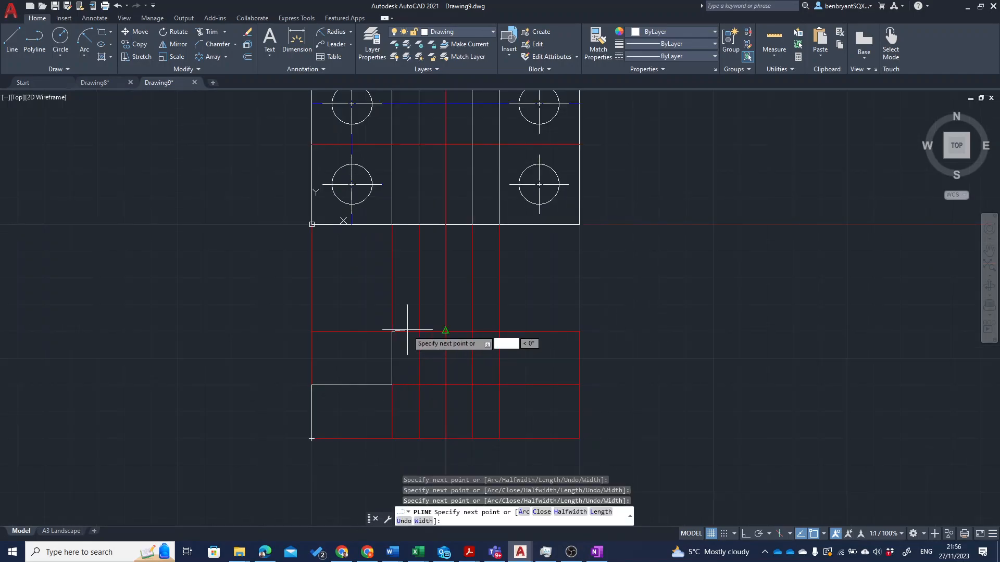
{"action": "middle_click_drag", "start_coordinate": [407, 330], "coordinate": [372, 207]}
{"action": "scroll", "coordinate": [383, 252], "scroll_direction": "up", "scroll_amount": 2}
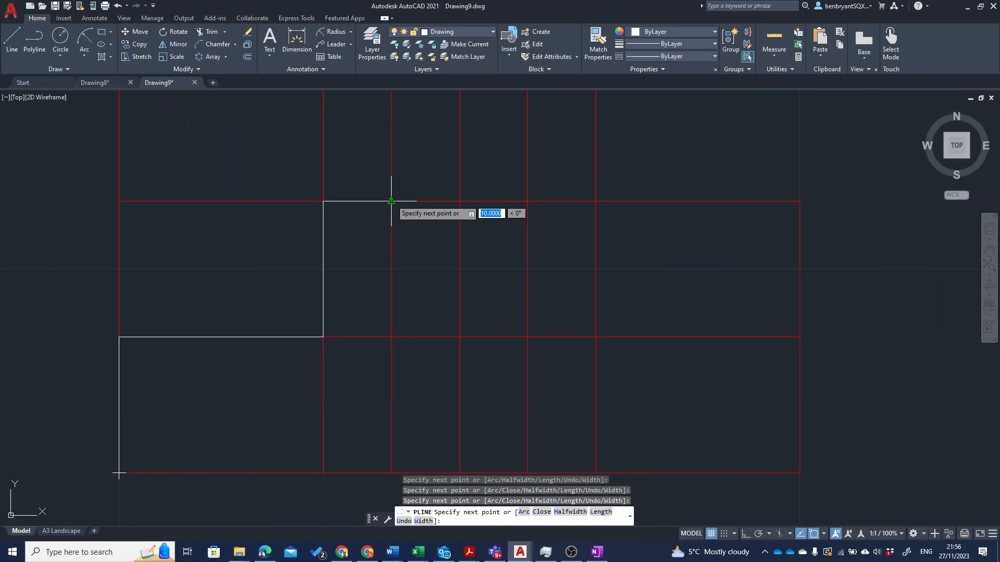
{"action": "left_click", "coordinate": [391, 201]}
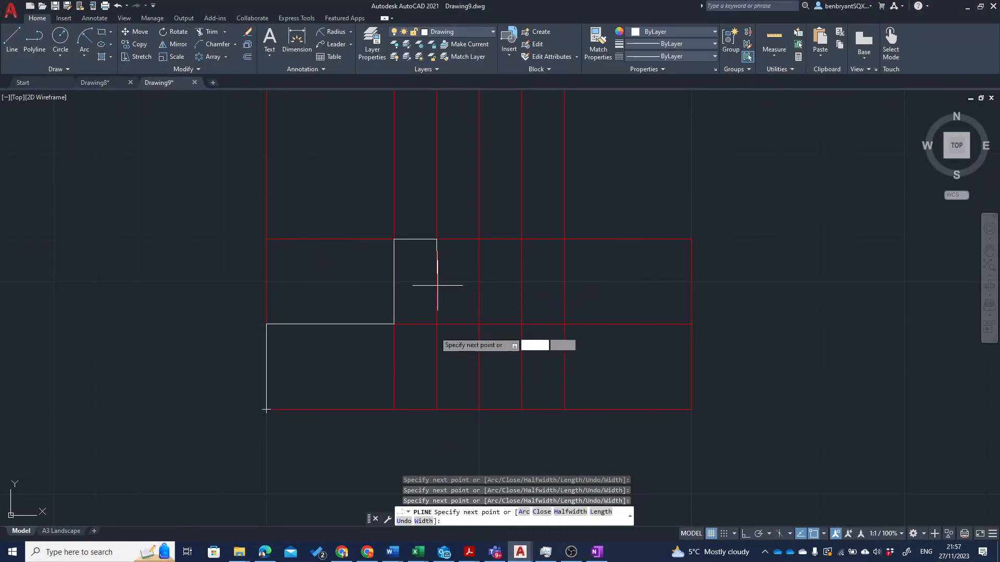
{"action": "left_click", "coordinate": [436, 324]}
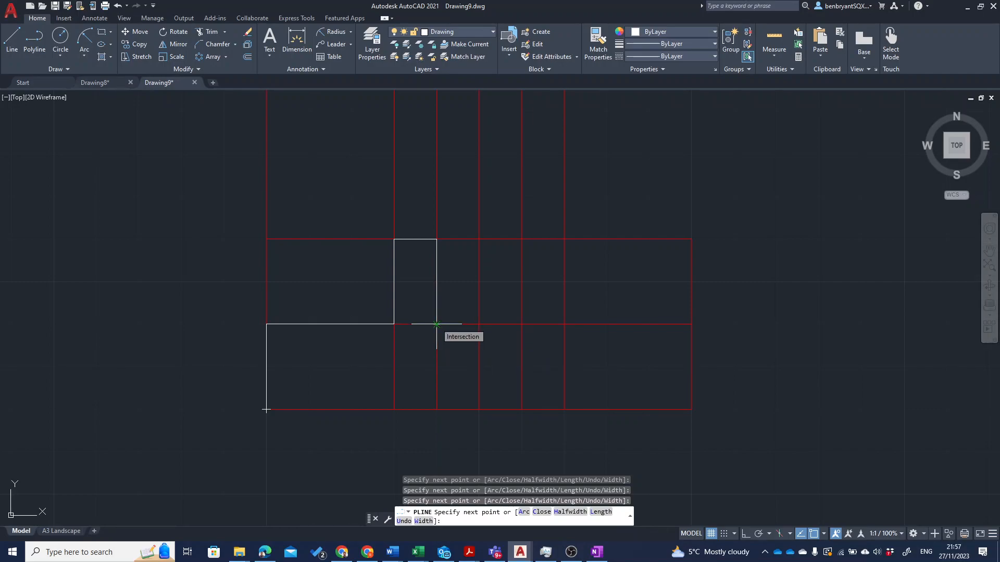
{"action": "type", "text": "10"}
{"action": "key", "text": "Return"}
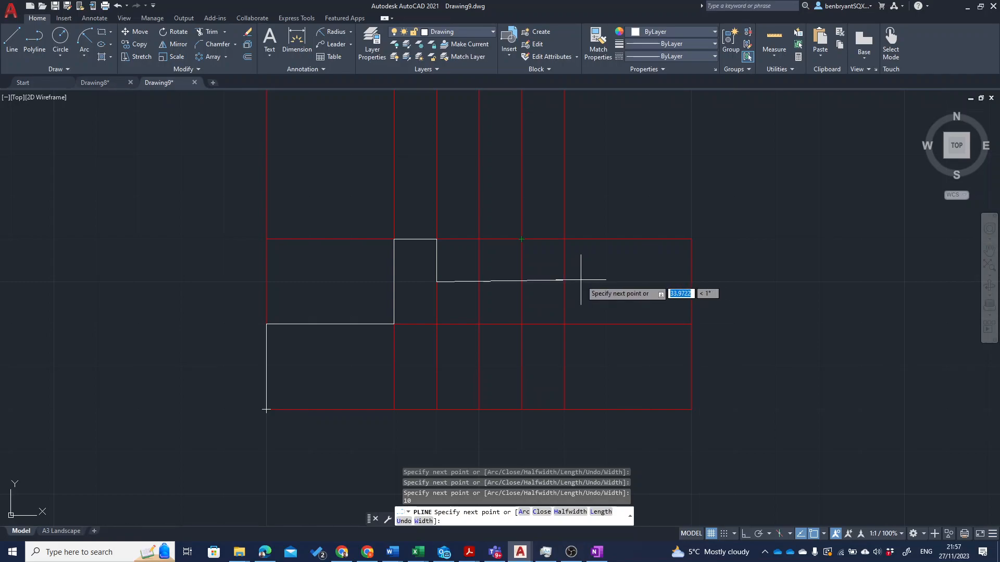
{"action": "key", "text": "F8"}
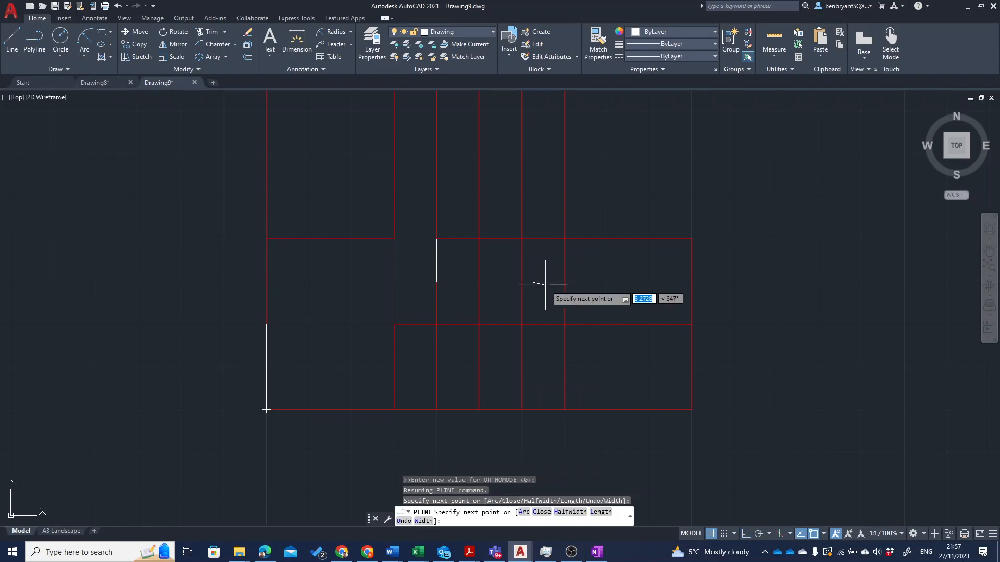
{"action": "key", "text": "Escape"}
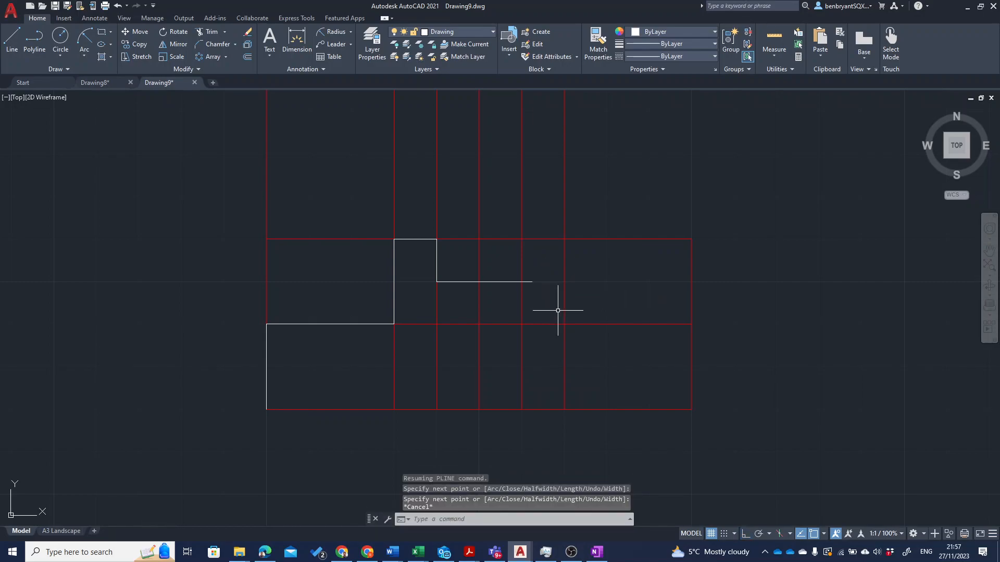
Step: Draw a second polyline from the slot floor up its right wall, over the right upstand and step, down the right edge, and along the base
{"action": "left_click", "coordinate": [34, 42]}
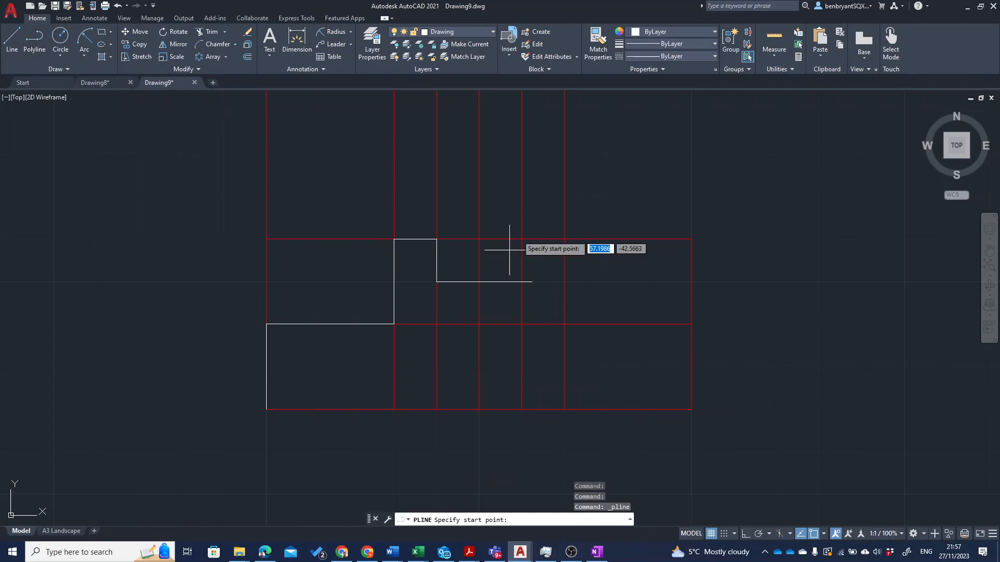
{"action": "left_click", "coordinate": [522, 281]}
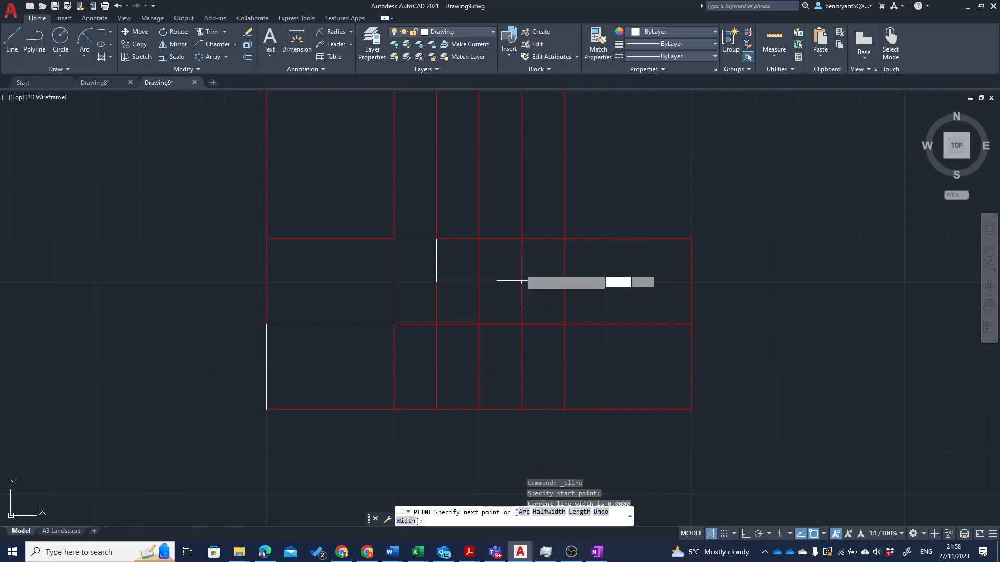
{"action": "left_click", "coordinate": [521, 239]}
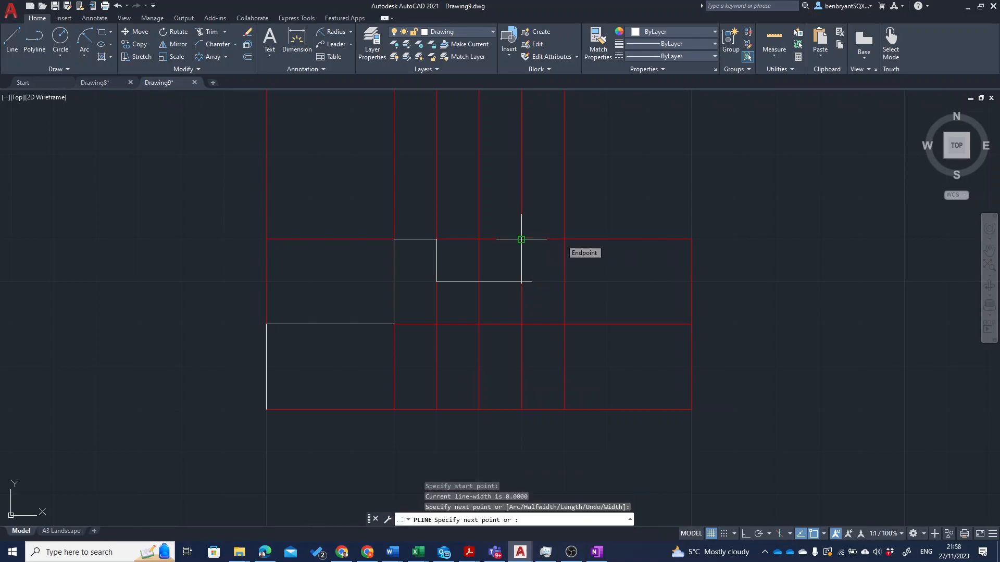
{"action": "left_click", "coordinate": [564, 239]}
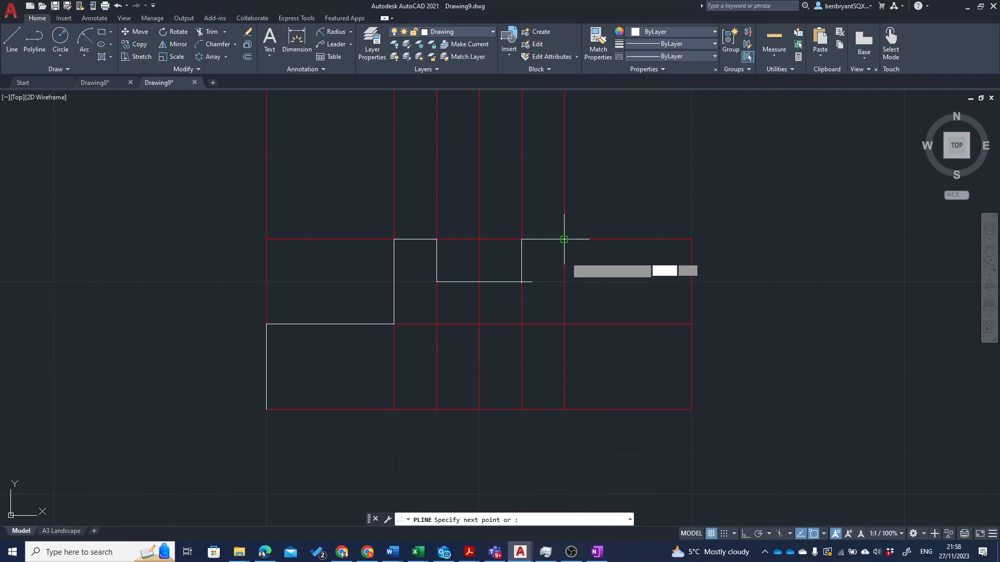
{"action": "left_click", "coordinate": [564, 324]}
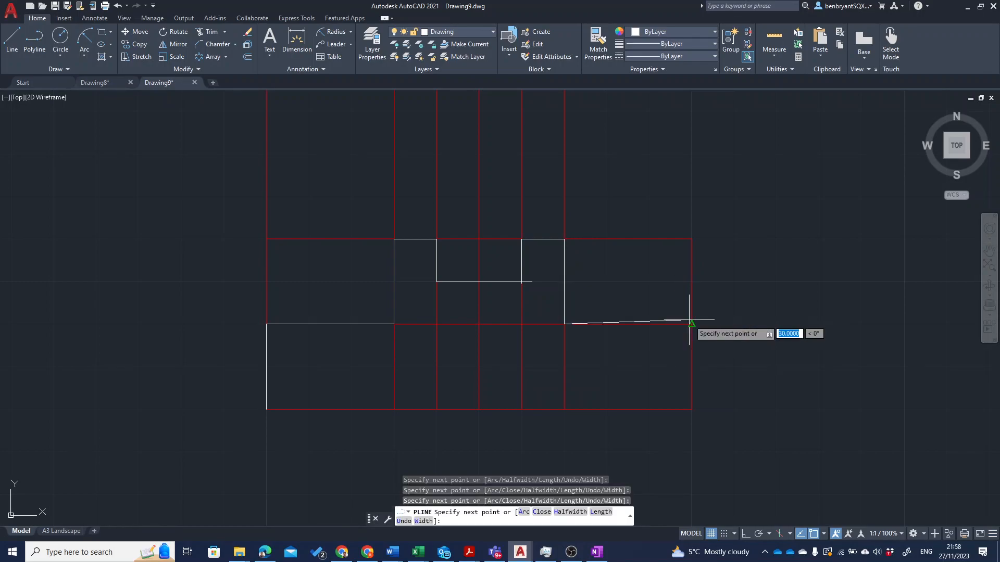
{"action": "left_click", "coordinate": [691, 324]}
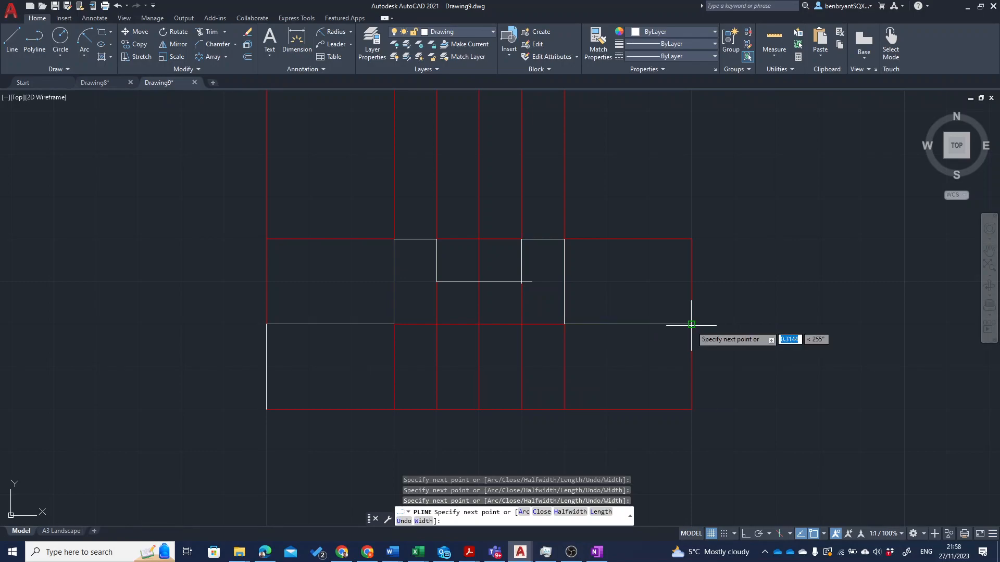
{"action": "left_click", "coordinate": [691, 409]}
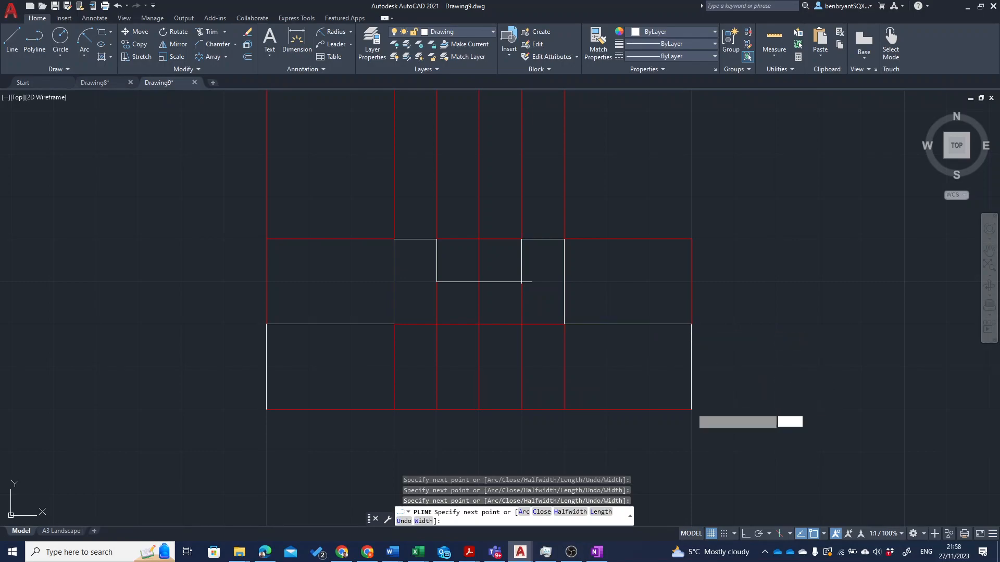
{"action": "left_click", "coordinate": [267, 407]}
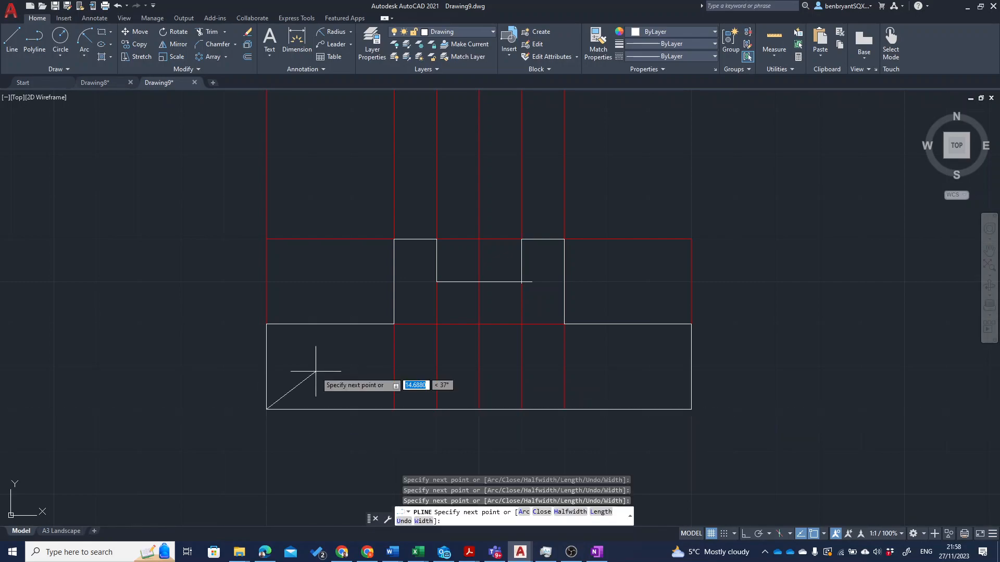
{"action": "key", "text": "Return"}
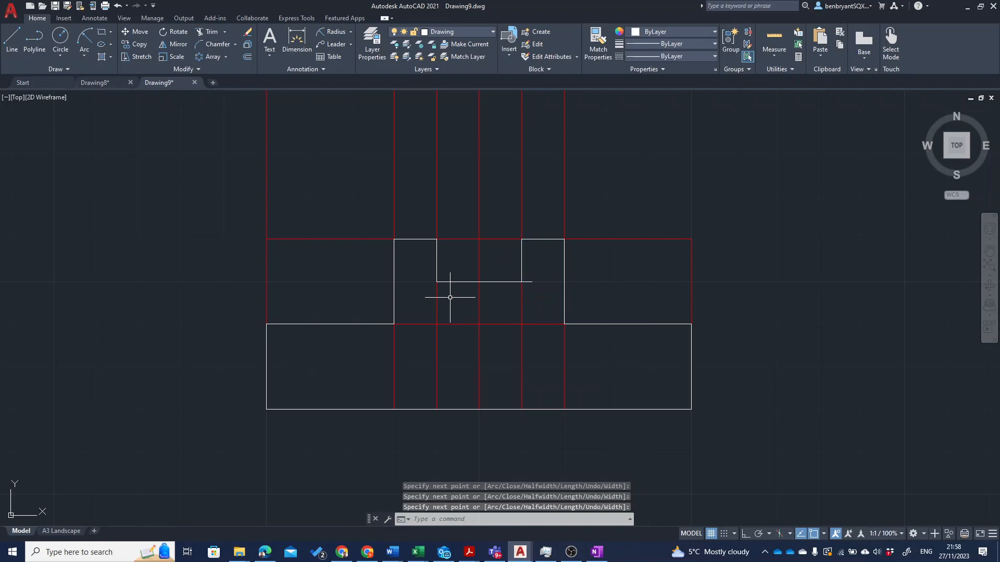
Step: Trim the end of the slot floor line that overshoots the slot's right wall
{"action": "type", "text": "tr"}
{"action": "key", "text": "Return"}
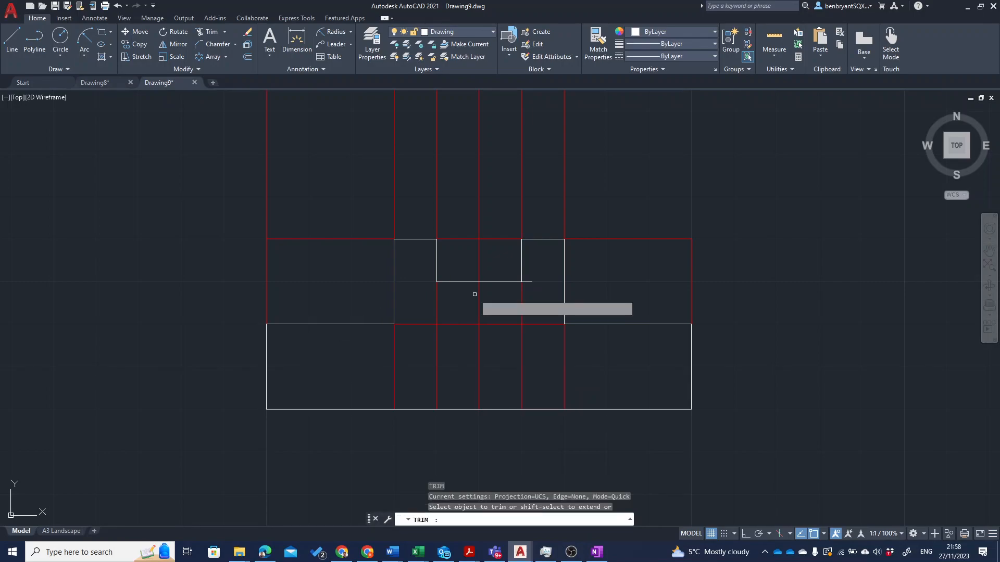
{"action": "left_click", "coordinate": [528, 282]}
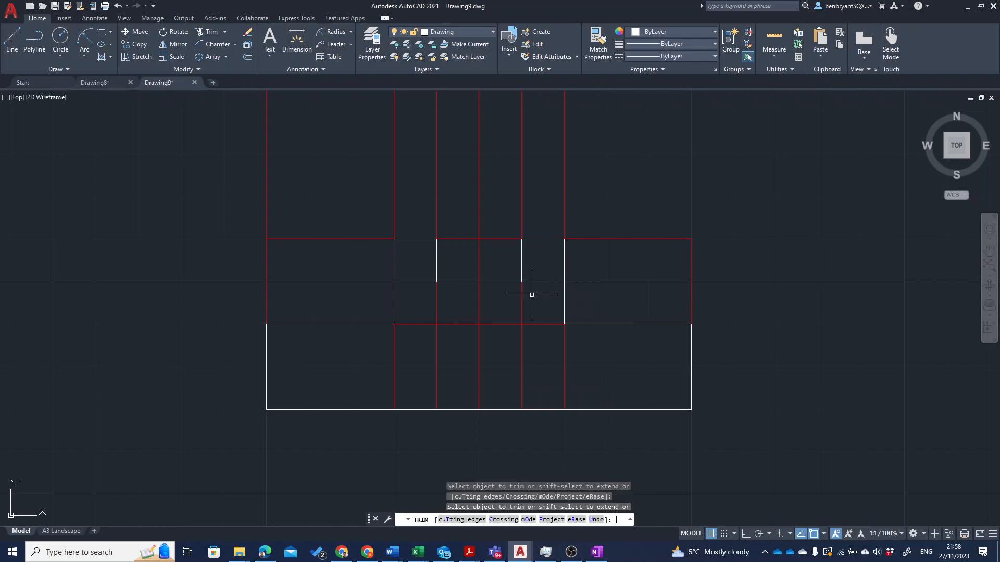
{"action": "key", "text": "Return"}
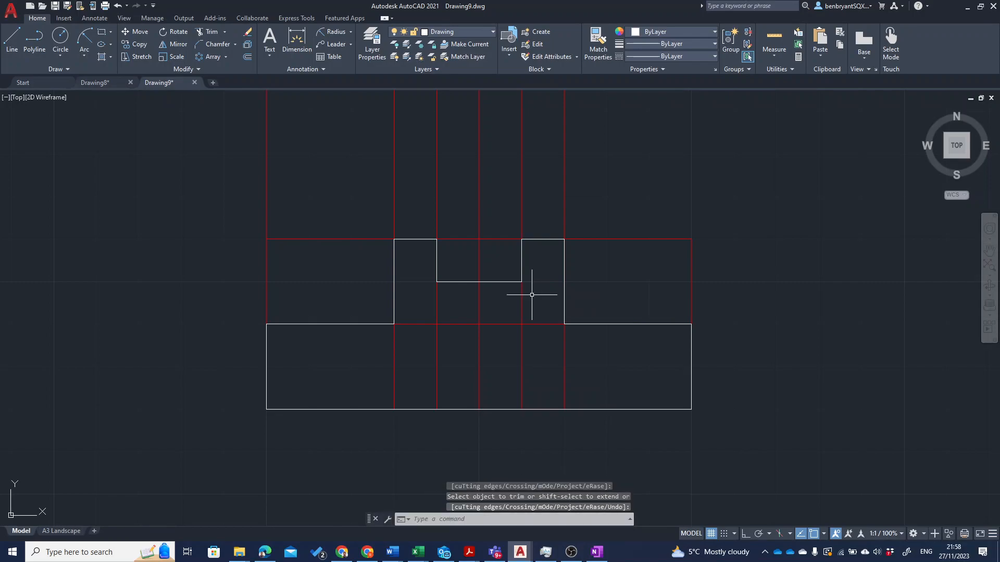
Step: Turn the Construction layer off to check the front view outline, and turn it back on
{"action": "left_click", "coordinate": [452, 30]}
{"action": "left_click", "coordinate": [397, 82]}
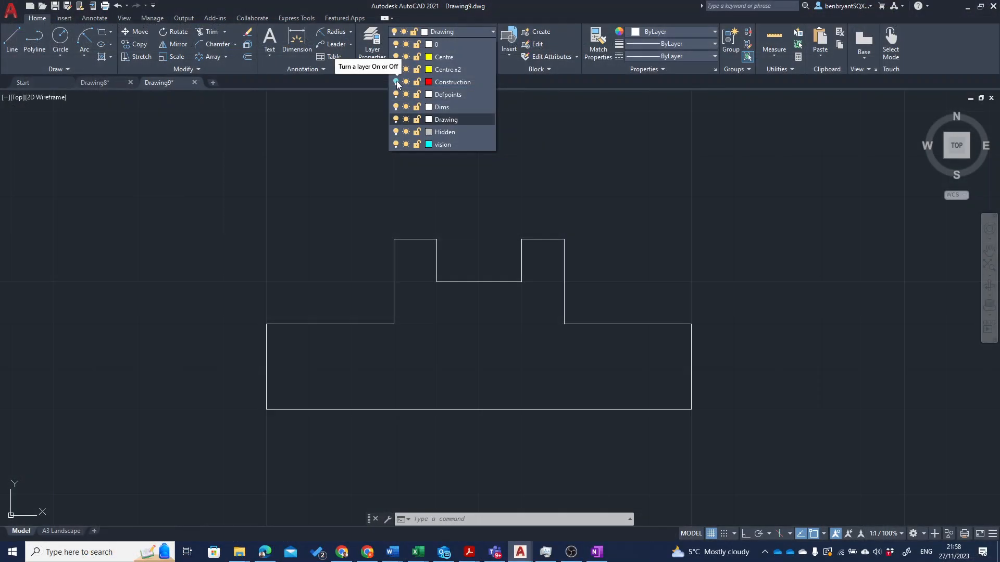
{"action": "left_click", "coordinate": [396, 82]}
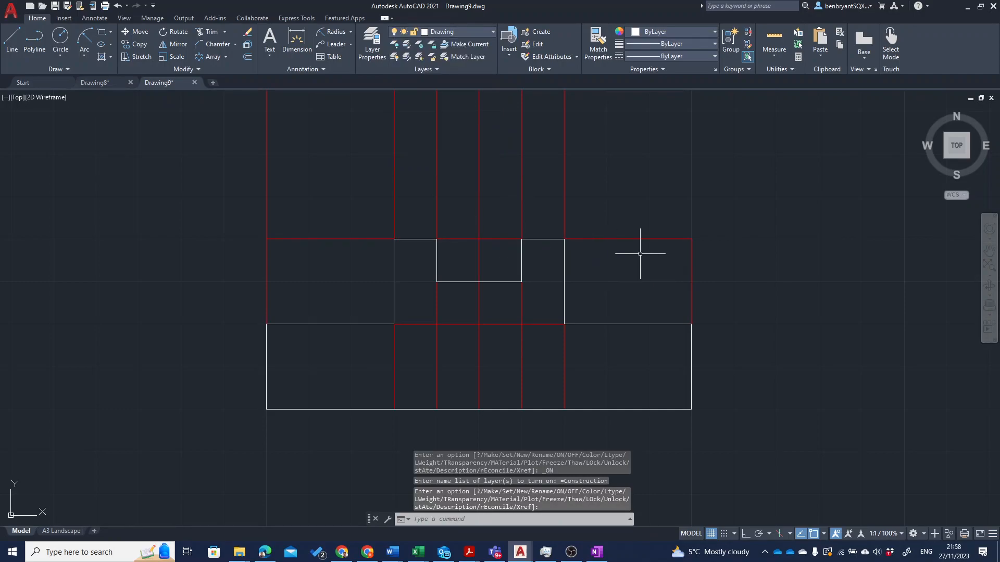
Step: Offset the vertical construction line at the front view's right edge 20 to the right
{"action": "middle_click_drag", "start_coordinate": [716, 261], "coordinate": [481, 235]}
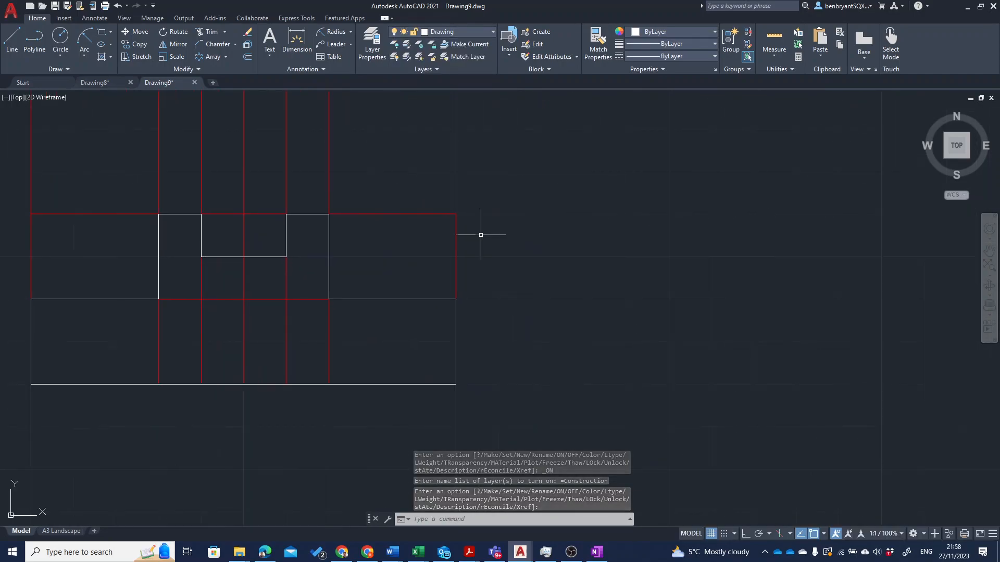
{"action": "type", "text": "off"}
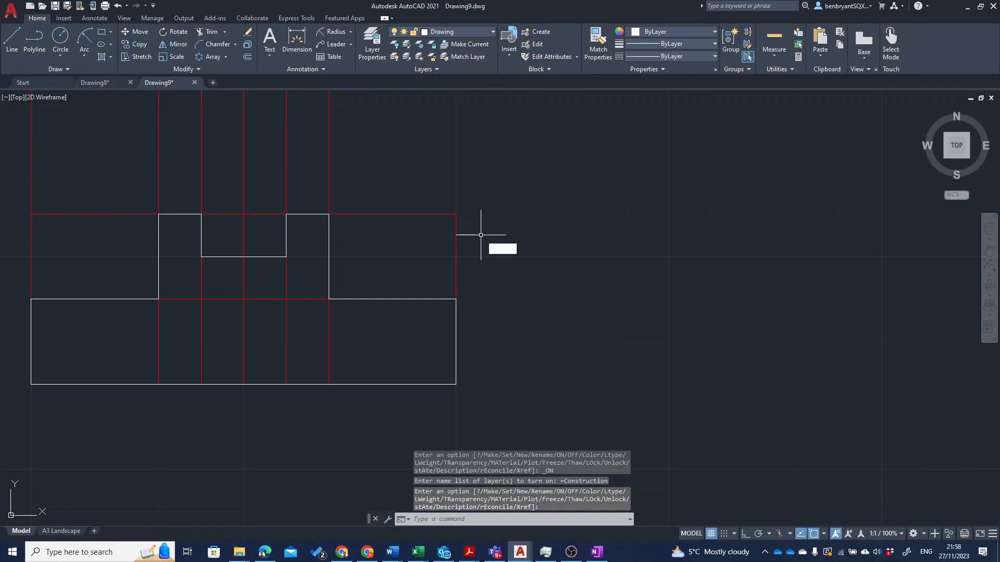
{"action": "key", "text": "Return"}
{"action": "key", "text": "Return"}
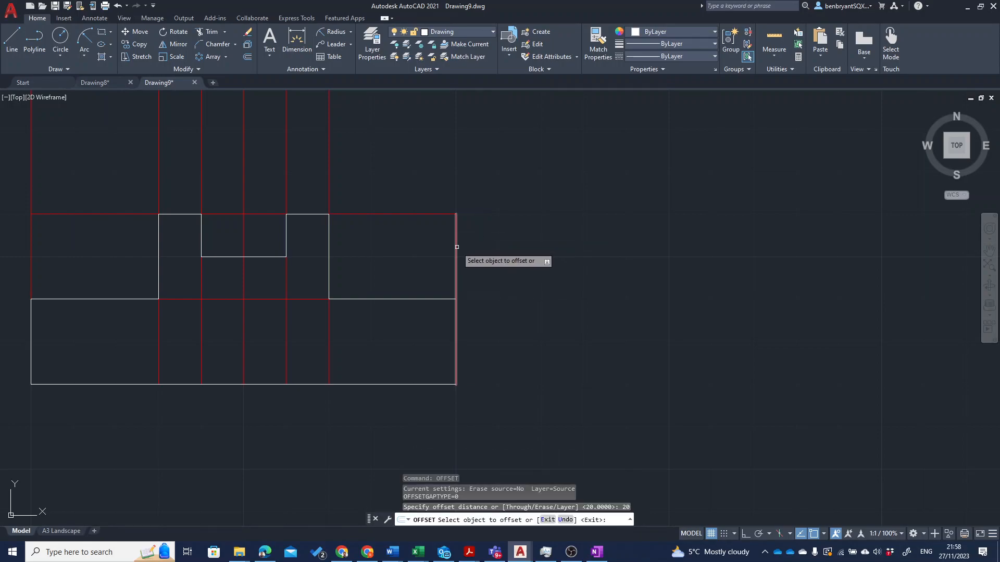
{"action": "left_click", "coordinate": [456, 247]}
{"action": "left_click", "coordinate": [519, 247]}
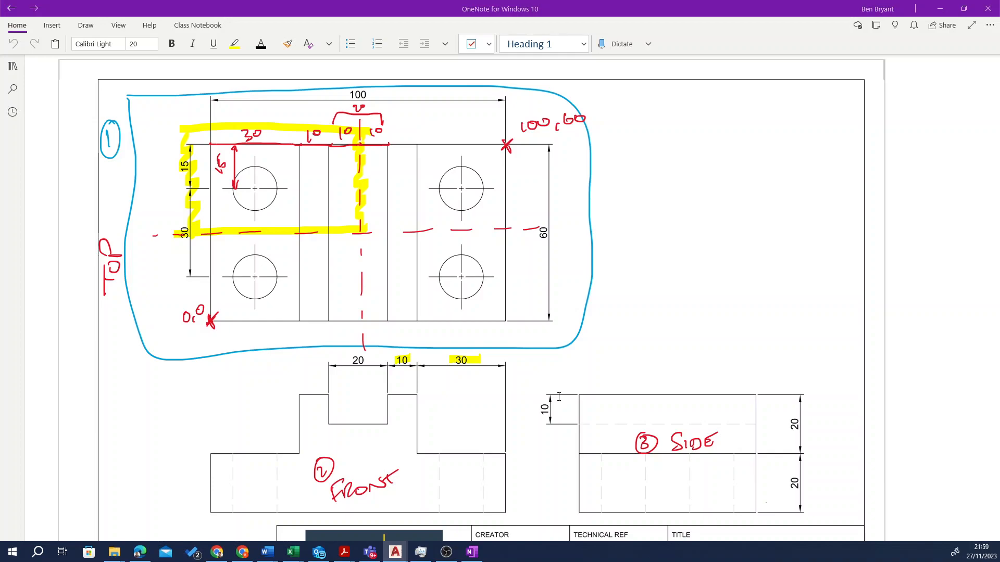
Step: Try to offset the side view's left construction line to the right by 60, and erase the copy
{"action": "left_click_drag", "start_coordinate": [576, 397], "coordinate": [758, 396]}
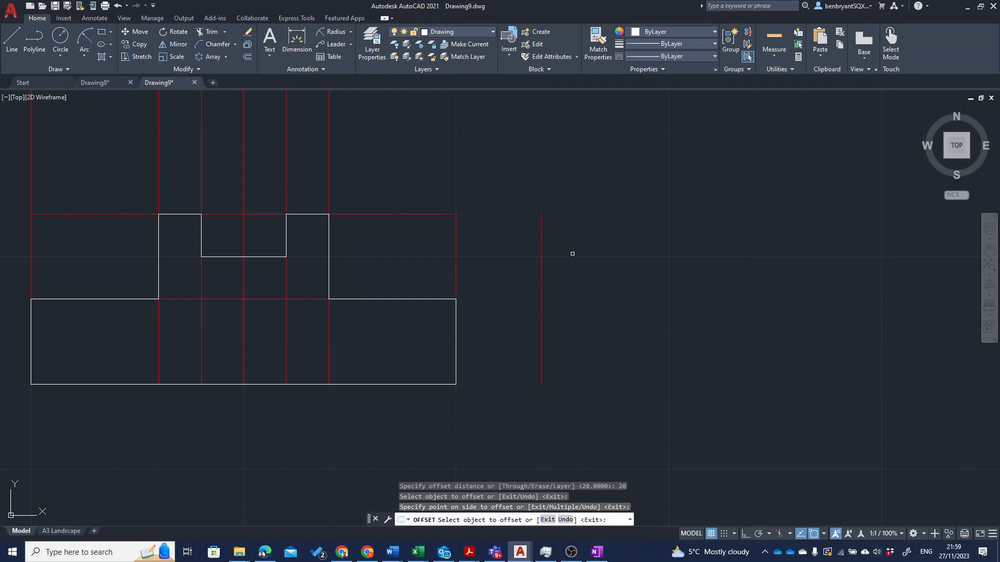
{"action": "left_click", "coordinate": [541, 282]}
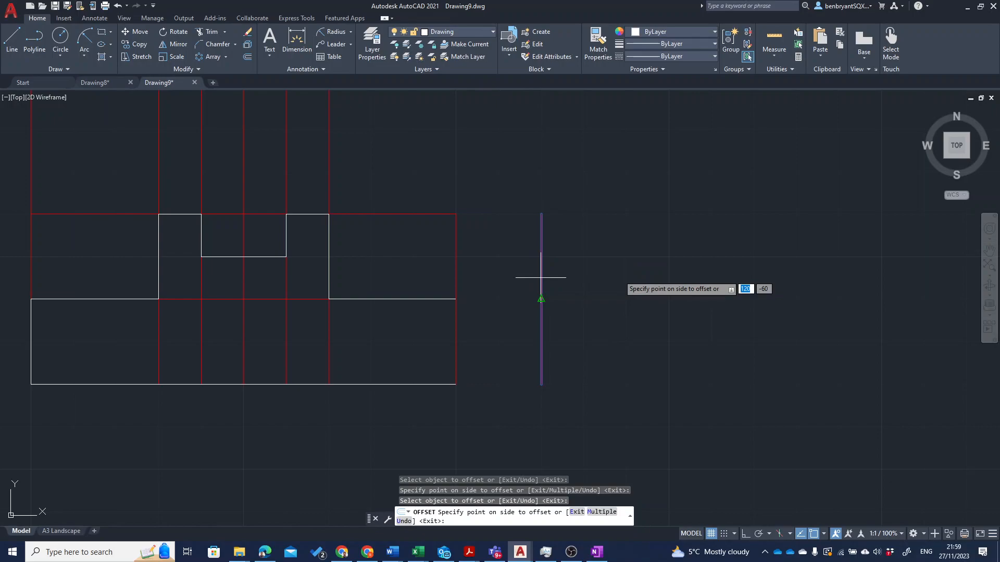
{"action": "type", "text": "60"}
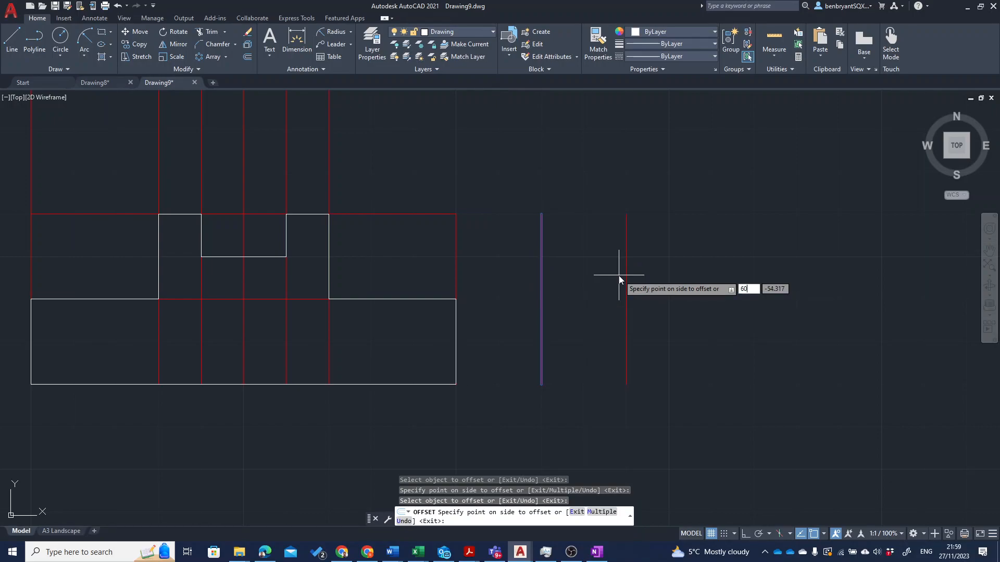
{"action": "key", "text": "Return"}
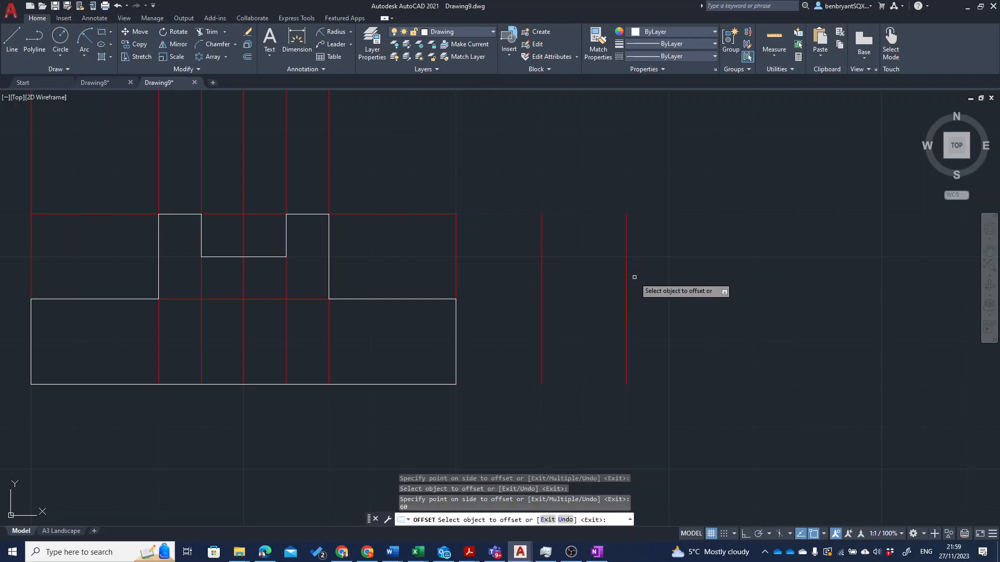
{"action": "key", "text": "Escape"}
{"action": "left_click", "coordinate": [774, 41]}
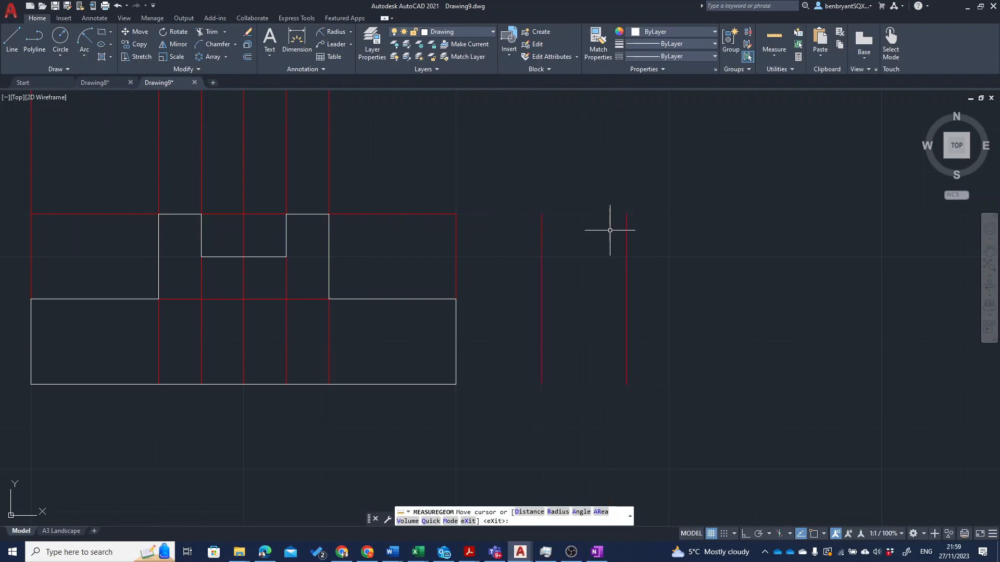
{"action": "key", "text": "Escape"}
{"action": "left_click", "coordinate": [626, 233]}
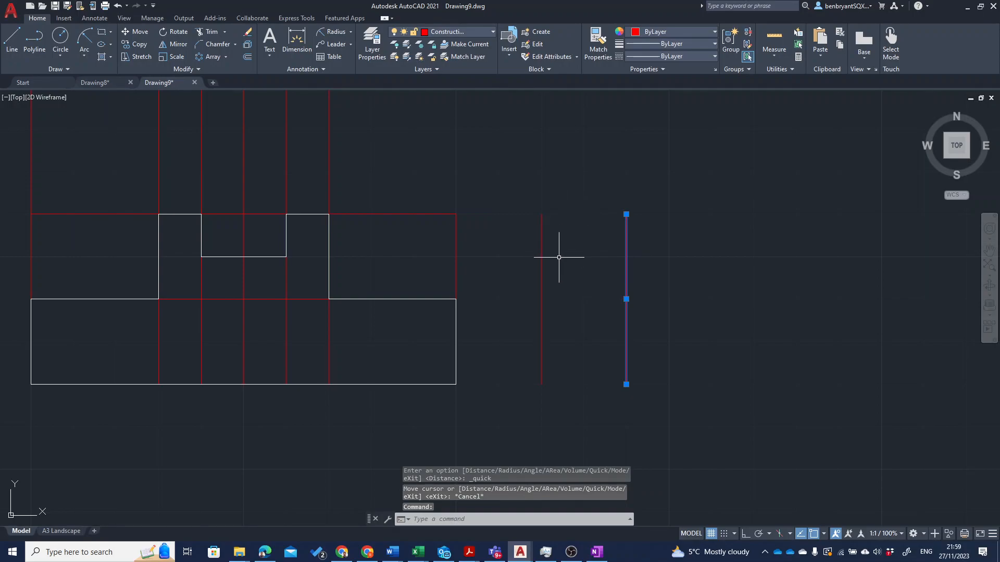
{"action": "key", "text": "Delete"}
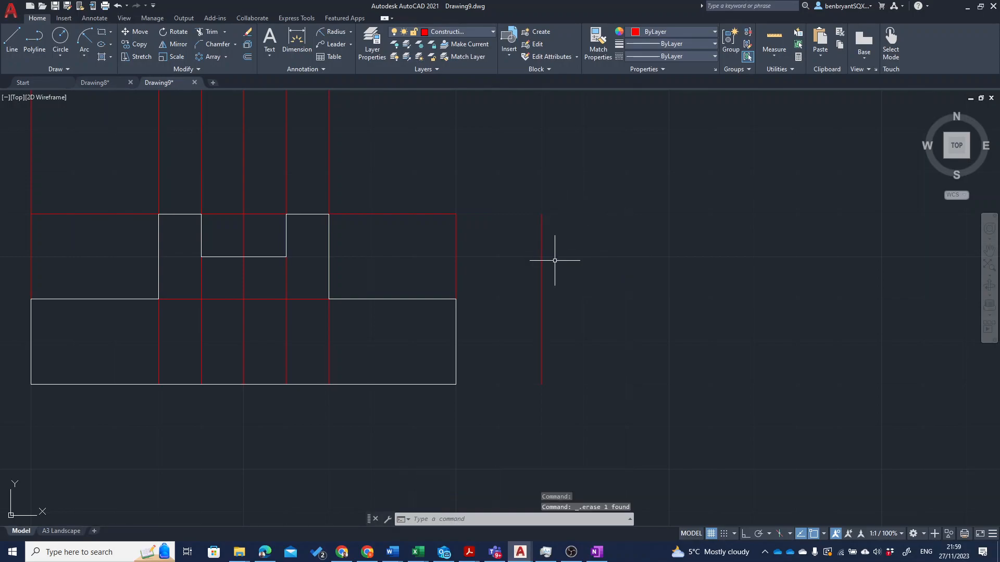
Step: Offset the side view's left vertical construction line 60 to the right
{"action": "key", "text": "Return"}
{"action": "type", "text": "60"}
{"action": "key", "text": "Return"}
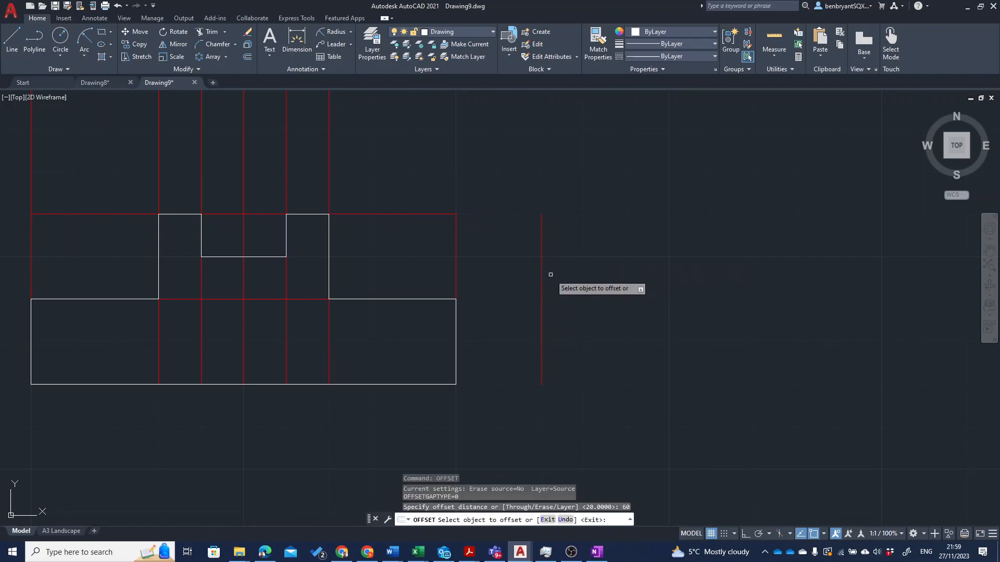
{"action": "left_click", "coordinate": [542, 281]}
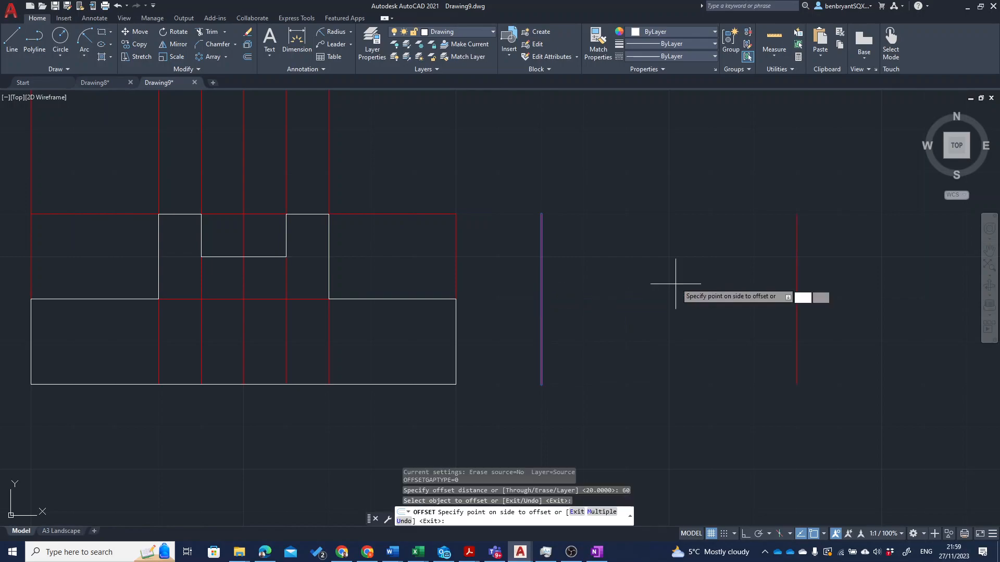
{"action": "left_click", "coordinate": [698, 280]}
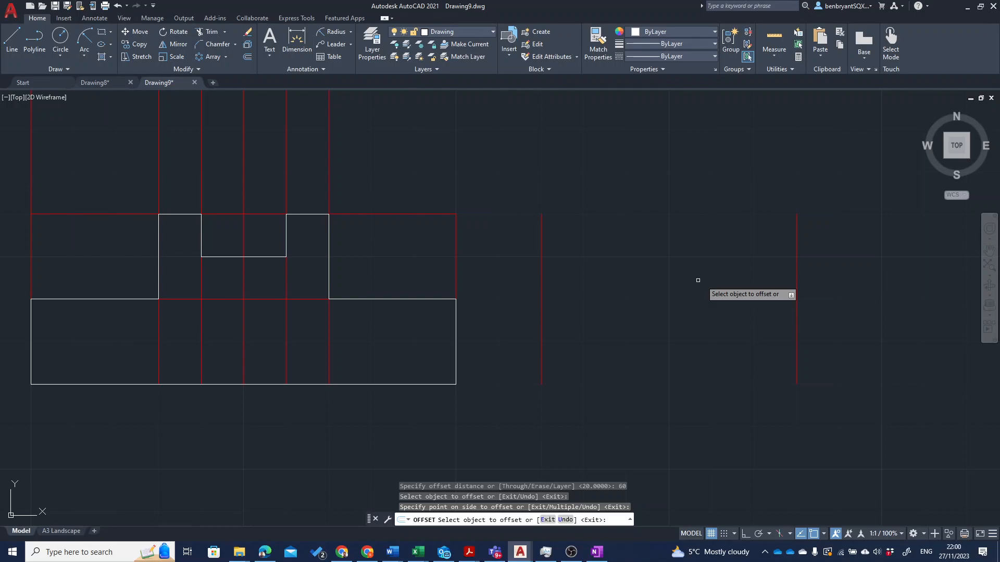
{"action": "key", "text": "Escape"}
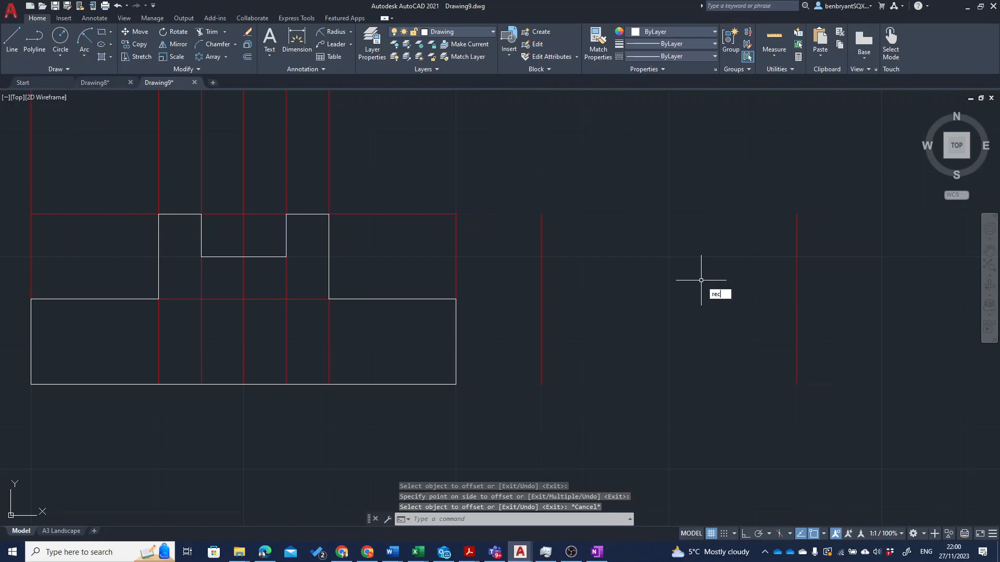
Step: Draw the side view's outline as a rectangle from the foot of its left construction line to the top of its right one
{"action": "key", "text": "Return"}
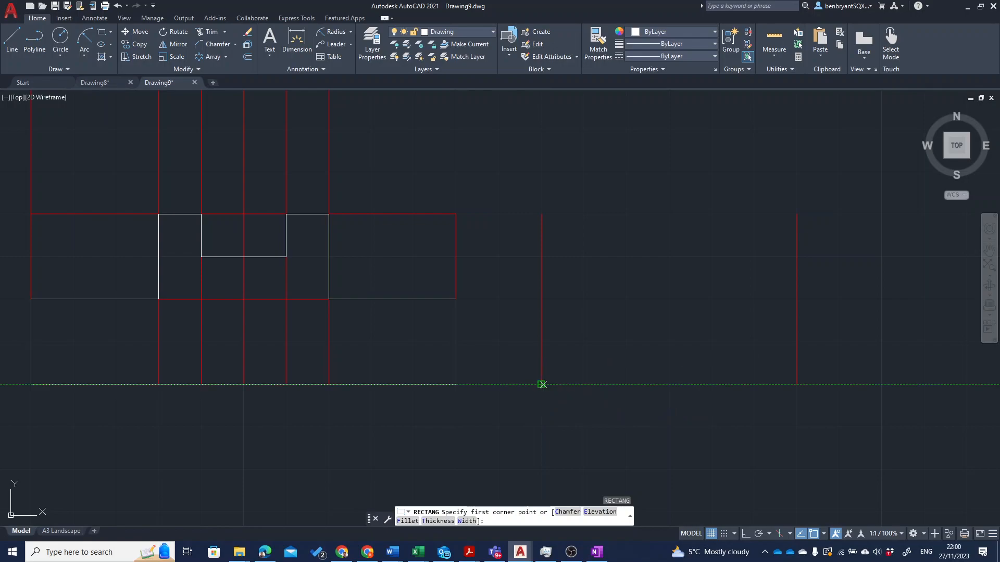
{"action": "left_click", "coordinate": [543, 385]}
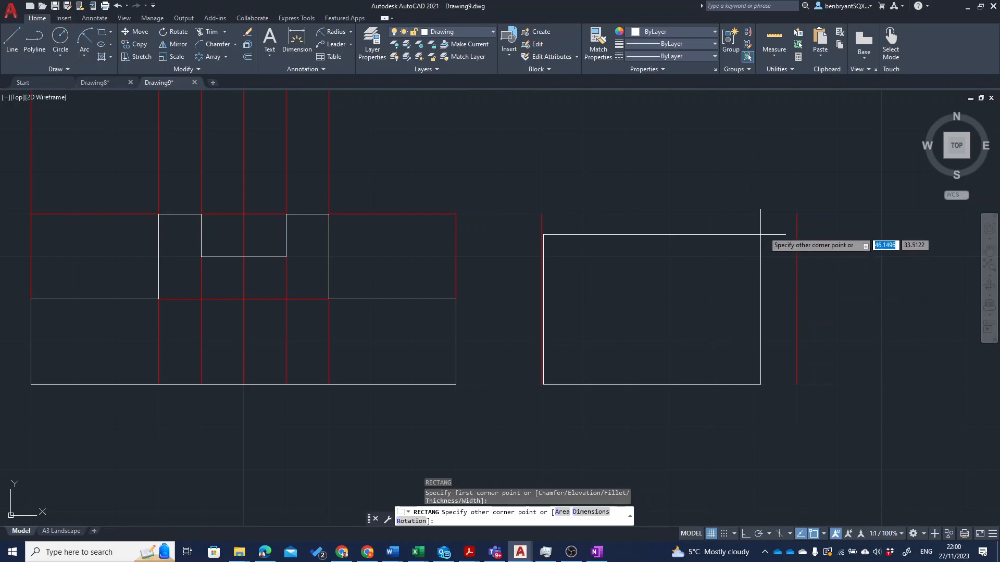
{"action": "left_click", "coordinate": [796, 214]}
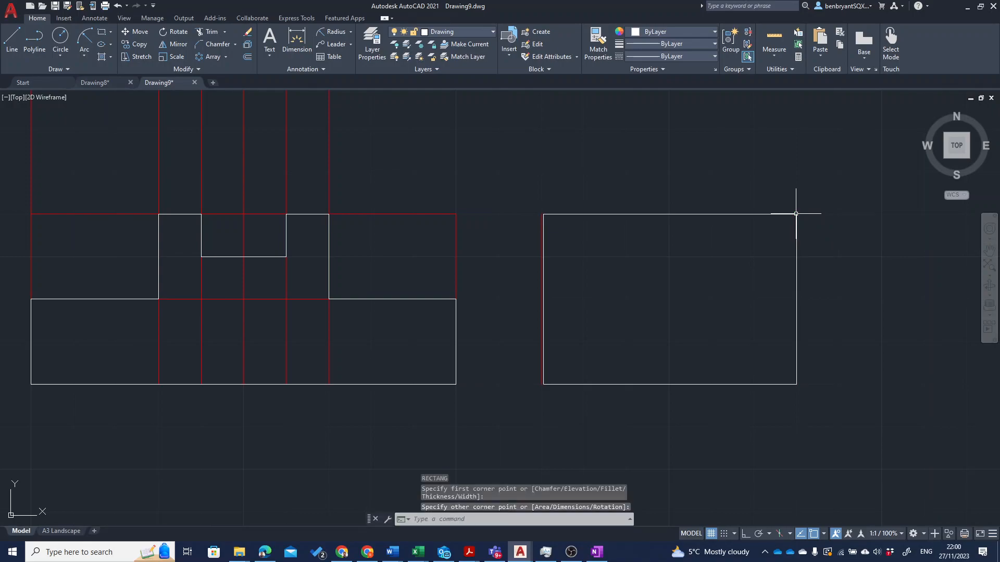
Step: Stretch the side view rectangle's lower-left and upper-left corners onto the endpoints of the left construction line
{"action": "scroll", "coordinate": [569, 342], "scroll_direction": "up", "scroll_amount": 10}
{"action": "middle_click_drag", "start_coordinate": [545, 359], "coordinate": [571, 230]}
{"action": "scroll", "coordinate": [566, 255], "scroll_direction": "down", "scroll_amount": 1}
{"action": "left_click", "coordinate": [512, 333]}
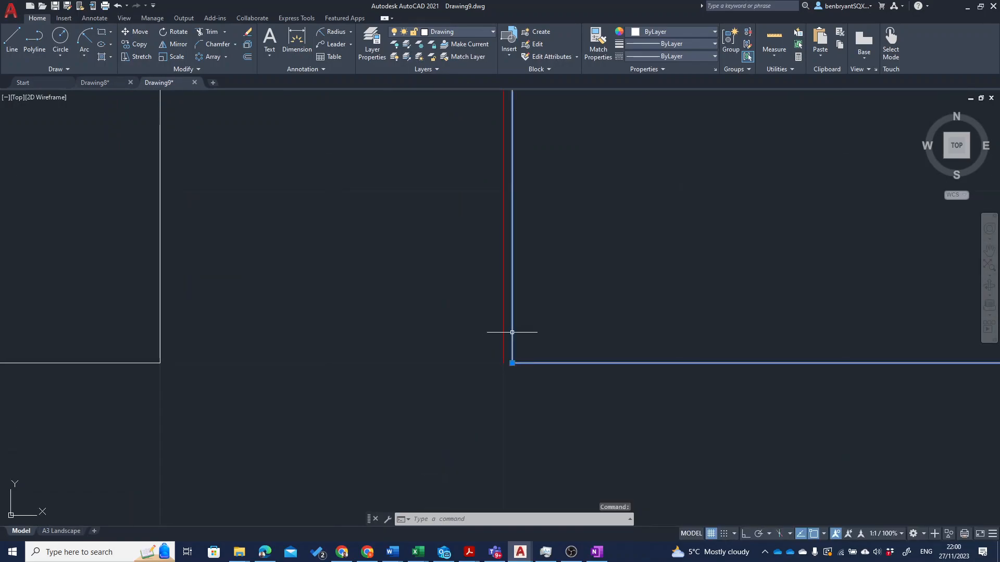
{"action": "left_click", "coordinate": [512, 363]}
{"action": "middle_click_drag", "start_coordinate": [558, 244], "coordinate": [547, 413]}
{"action": "middle_click_drag", "start_coordinate": [568, 192], "coordinate": [524, 447]}
{"action": "mouse_move", "coordinate": [491, 139]}
{"action": "middle_mouse_down"}
{"action": "mouse_move", "coordinate": [488, 197]}
{"action": "mouse_move", "coordinate": [386, 147]}
{"action": "mouse_move", "coordinate": [514, 244]}
{"action": "middle_mouse_up"}
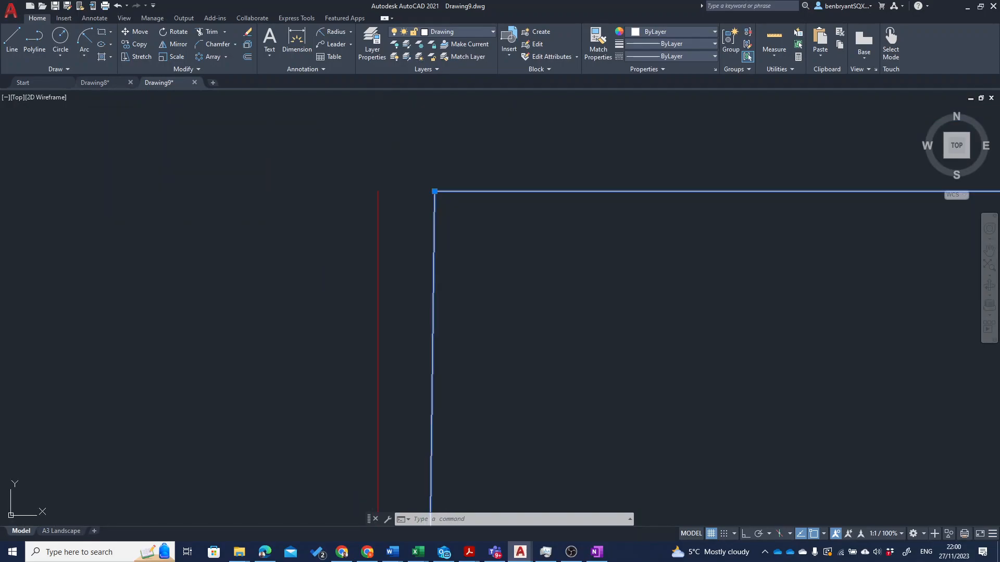
{"action": "left_click", "coordinate": [435, 191]}
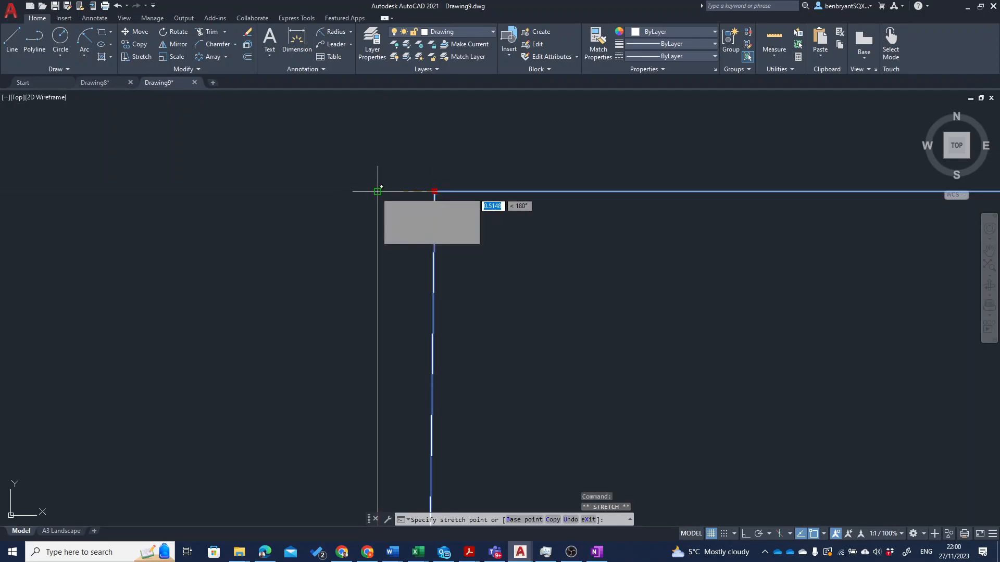
{"action": "left_click", "coordinate": [379, 192]}
{"action": "mouse_move", "coordinate": [416, 204]}
{"action": "middle_mouse_down"}
{"action": "mouse_move", "coordinate": [496, 257]}
{"action": "mouse_move", "coordinate": [570, 286]}
{"action": "mouse_move", "coordinate": [440, 198]}
{"action": "middle_mouse_up"}
{"action": "scroll", "coordinate": [571, 287], "scroll_direction": "down", "scroll_amount": 2}
{"action": "key", "text": "Escape"}
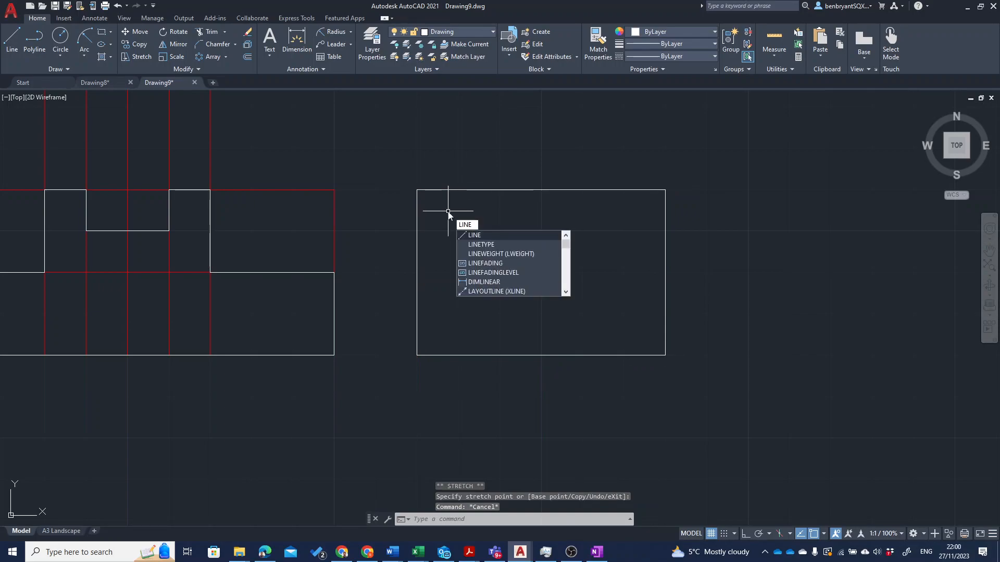
Step: Draw a horizontal line across the side view rectangle, level with the front view's step
{"action": "key", "text": "Return"}
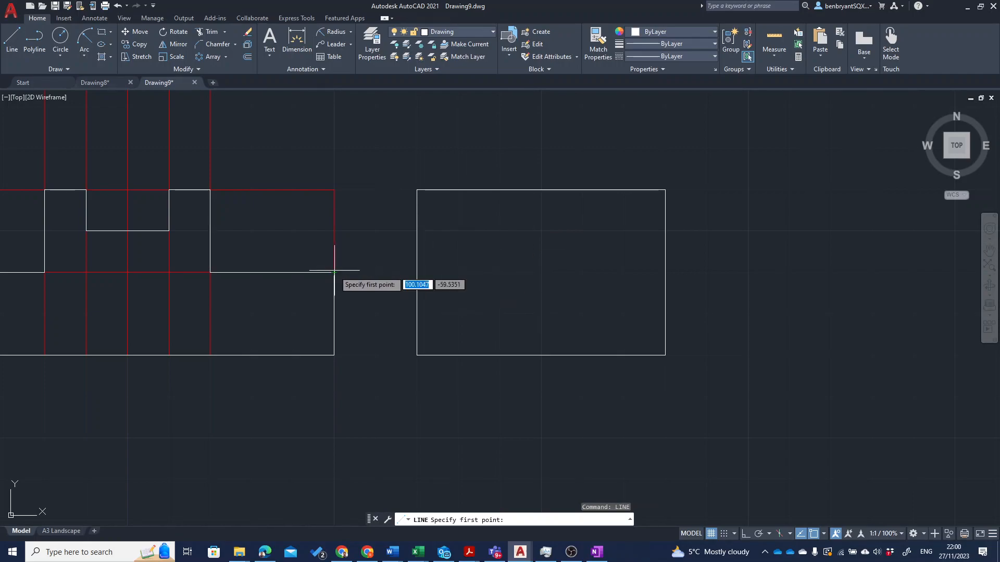
{"action": "left_click", "coordinate": [416, 272]}
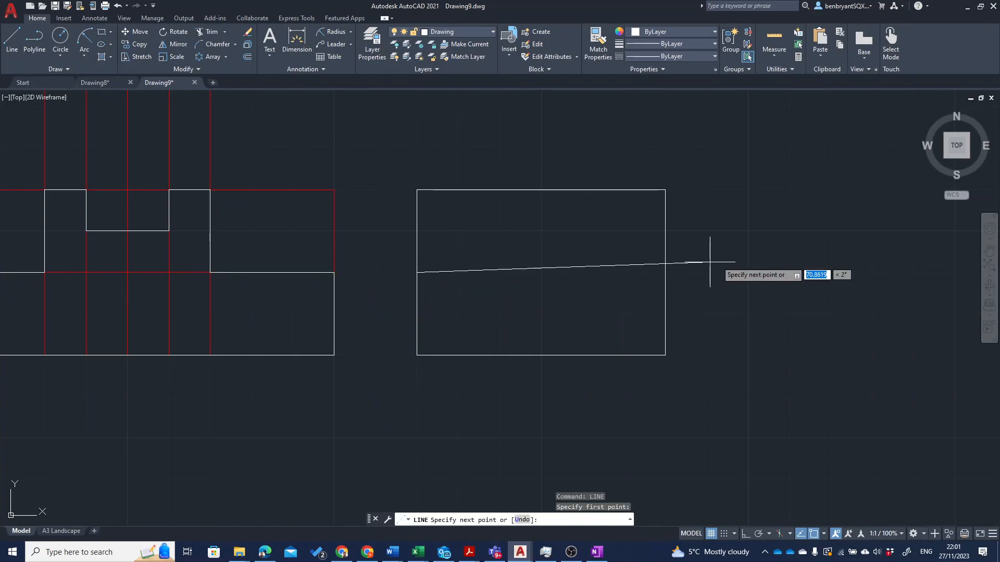
{"action": "left_click", "coordinate": [665, 272]}
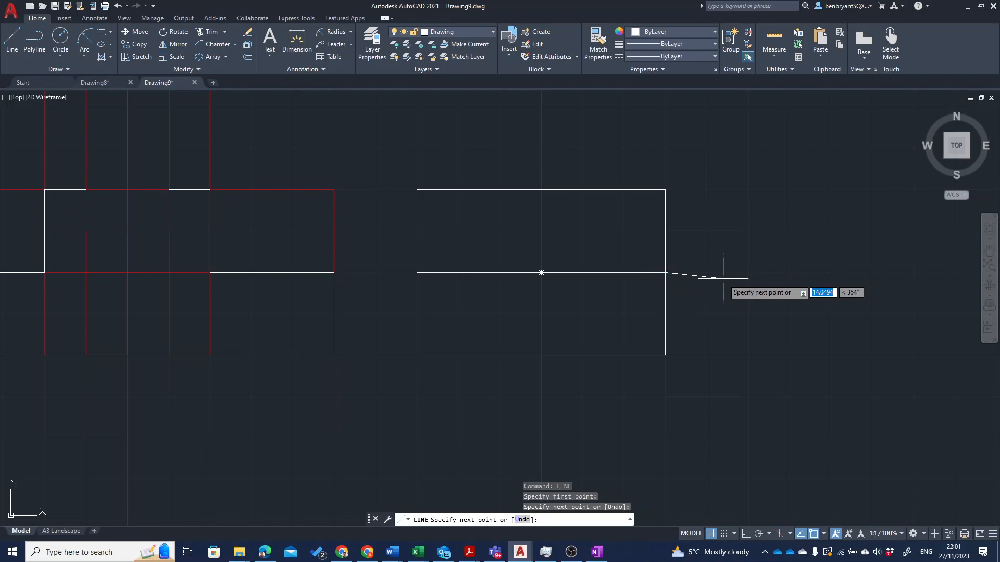
{"action": "key", "text": "Return"}
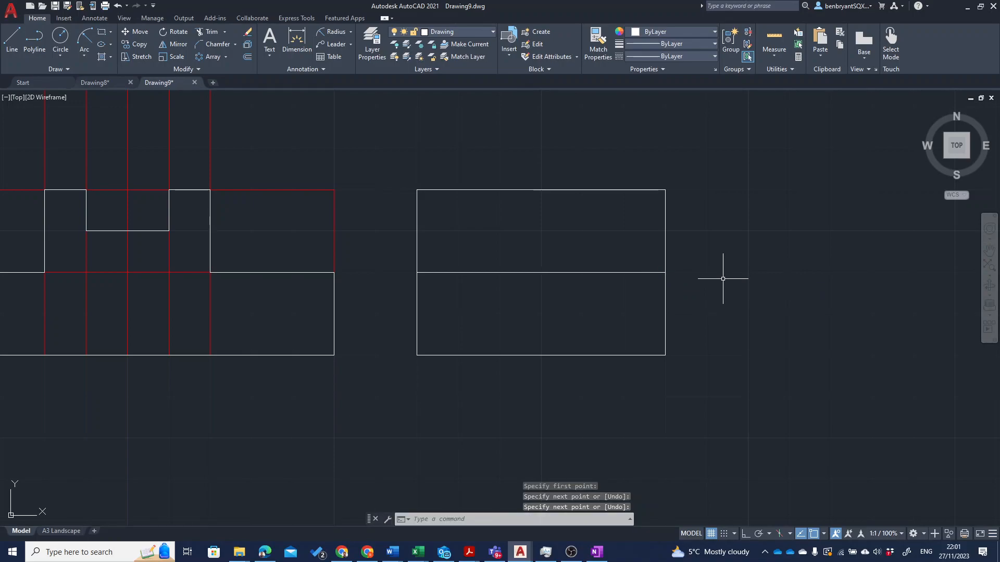
Step: Make the Hidden layer current
{"action": "scroll", "coordinate": [446, 335], "scroll_direction": "up", "scroll_amount": 2}
{"action": "middle_click_drag", "start_coordinate": [446, 335], "coordinate": [495, 344]}
{"action": "scroll", "coordinate": [495, 344], "scroll_direction": "down", "scroll_amount": 4}
{"action": "scroll", "coordinate": [470, 308], "scroll_direction": "down", "scroll_amount": 2}
{"action": "middle_click_drag", "start_coordinate": [470, 308], "coordinate": [528, 335]}
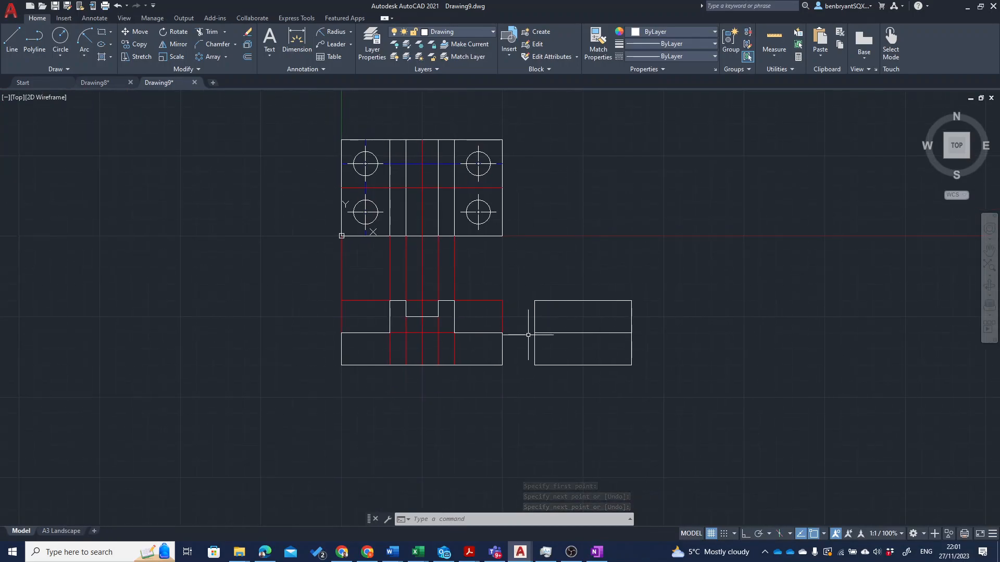
{"action": "scroll", "coordinate": [528, 335], "scroll_direction": "up", "scroll_amount": 2}
{"action": "middle_click_drag", "start_coordinate": [528, 337], "coordinate": [553, 416]}
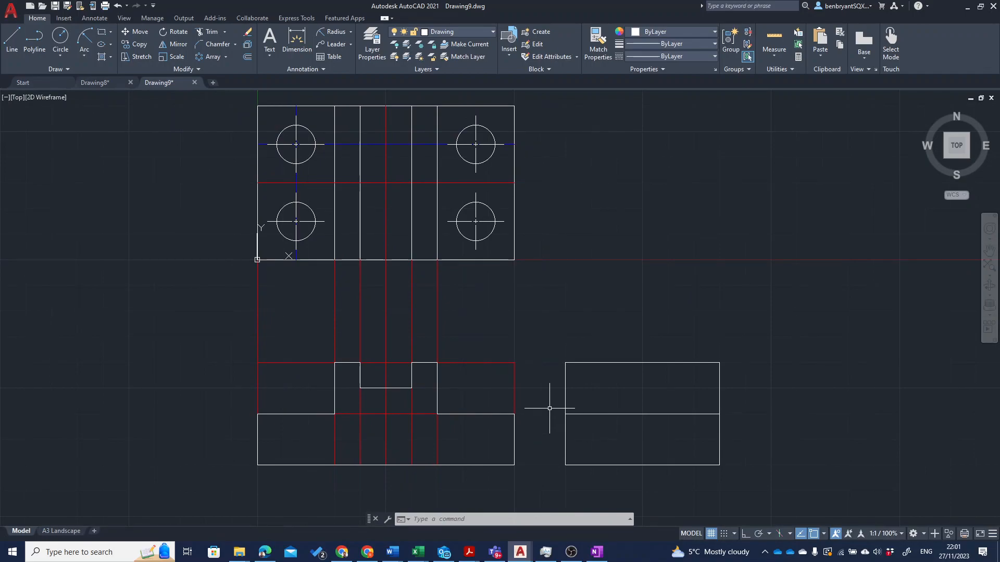
{"action": "left_click", "coordinate": [488, 31]}
{"action": "left_click", "coordinate": [445, 132]}
Step: Change the Hidden layer's colour to magenta in the layer properties
{"action": "left_click", "coordinate": [382, 42]}
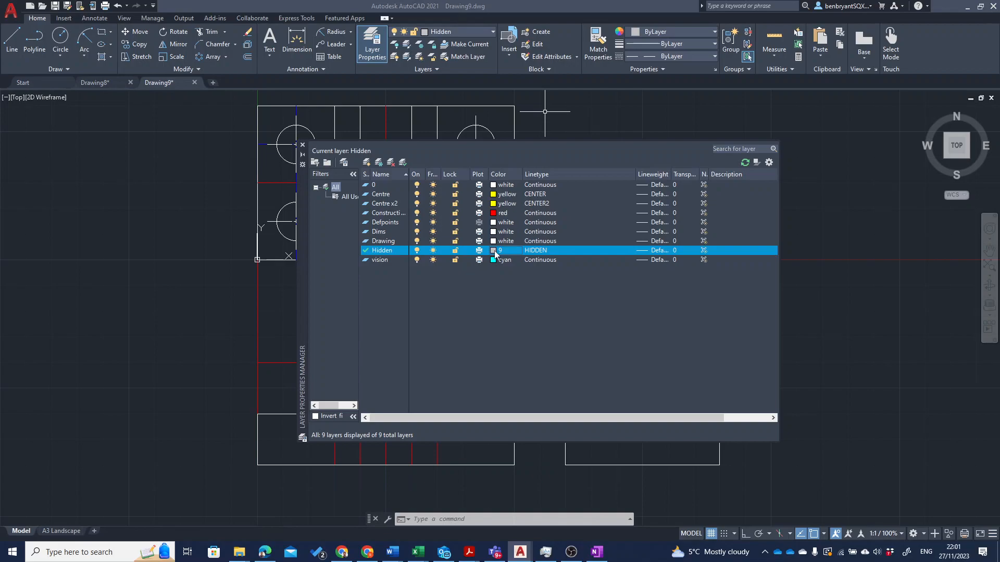
{"action": "left_click", "coordinate": [495, 252]}
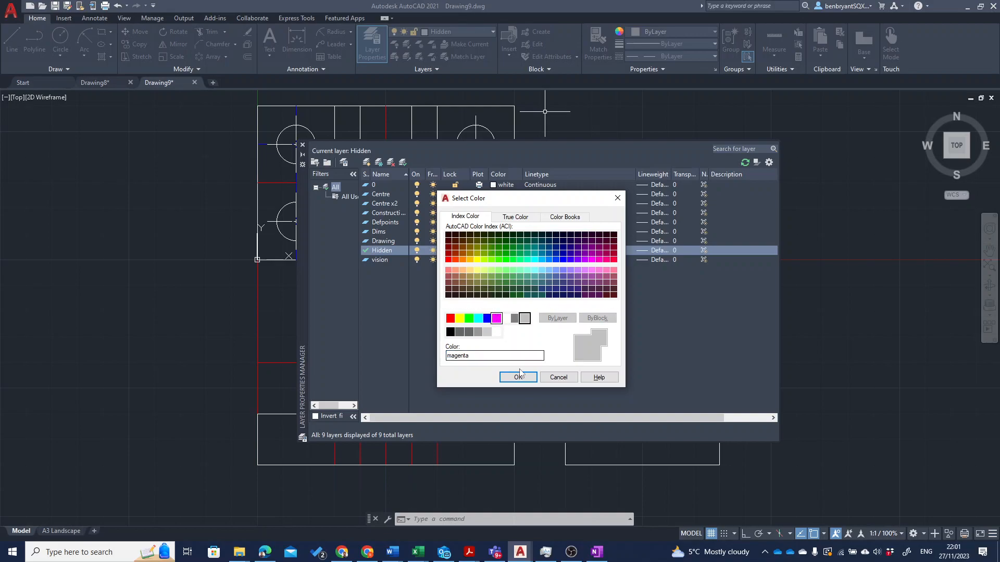
{"action": "left_click", "coordinate": [496, 318]}
{"action": "left_click", "coordinate": [519, 376]}
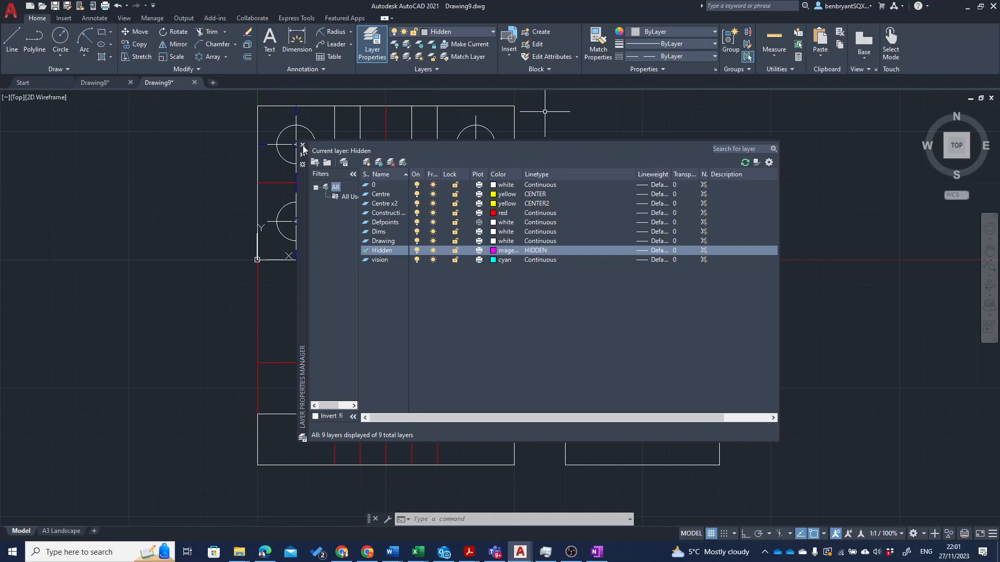
{"action": "left_click", "coordinate": [303, 146]}
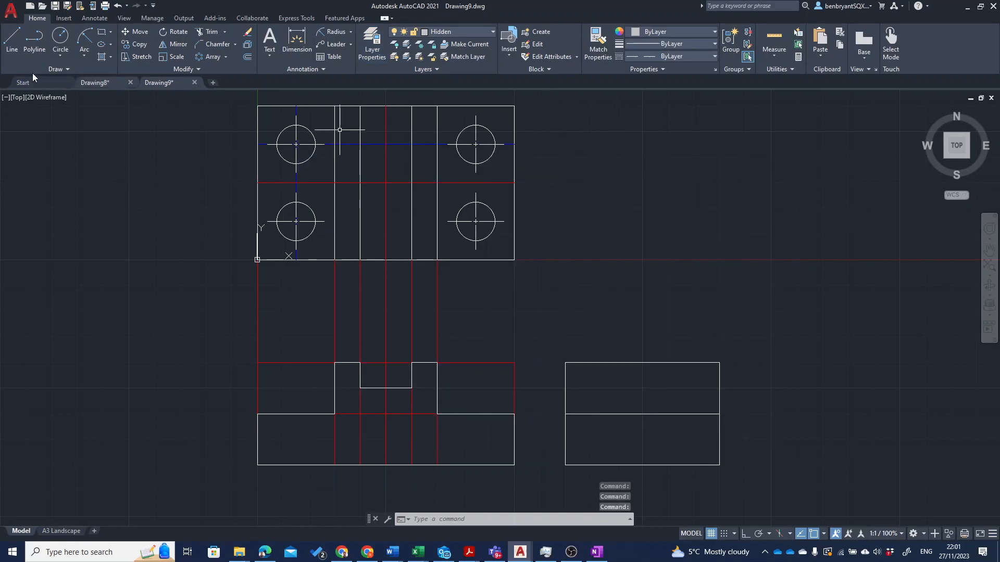
Step: Draw a horizontal hidden line about 129 long from the slot floor's right corner past the side view's right edge, using ortho mode
{"action": "left_click", "coordinate": [12, 42]}
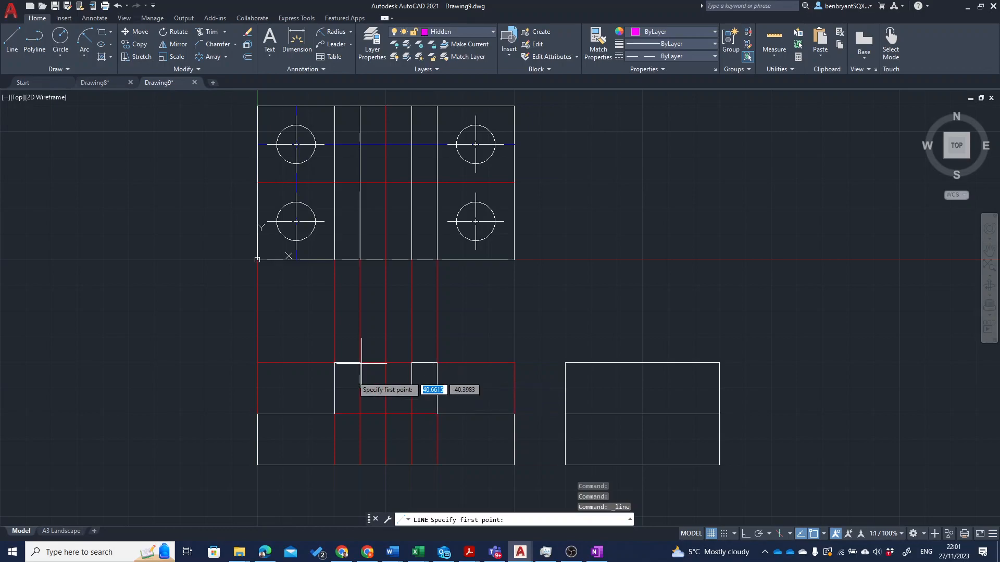
{"action": "scroll", "coordinate": [360, 391], "scroll_direction": "up", "scroll_amount": 2}
{"action": "mouse_move", "coordinate": [335, 357]}
{"action": "middle_mouse_down"}
{"action": "mouse_move", "coordinate": [239, 259]}
{"action": "mouse_move", "coordinate": [170, 227]}
{"action": "middle_mouse_up"}
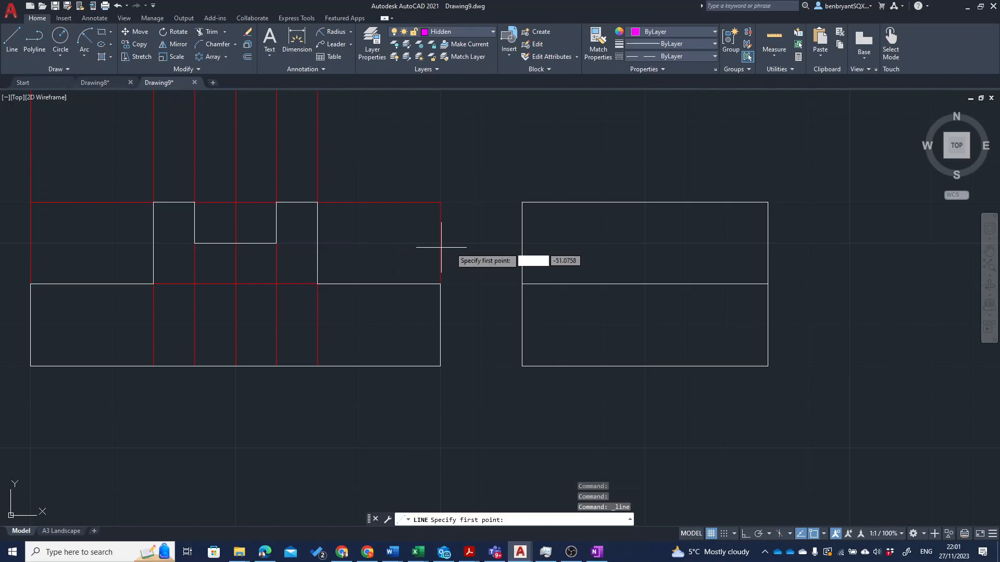
{"action": "left_click", "coordinate": [276, 243]}
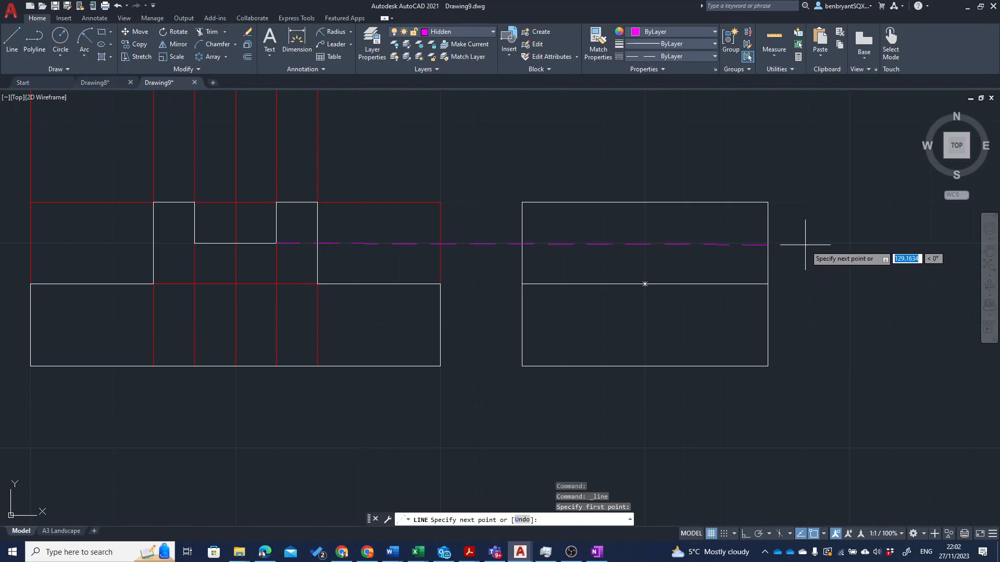
{"action": "key", "text": "F8"}
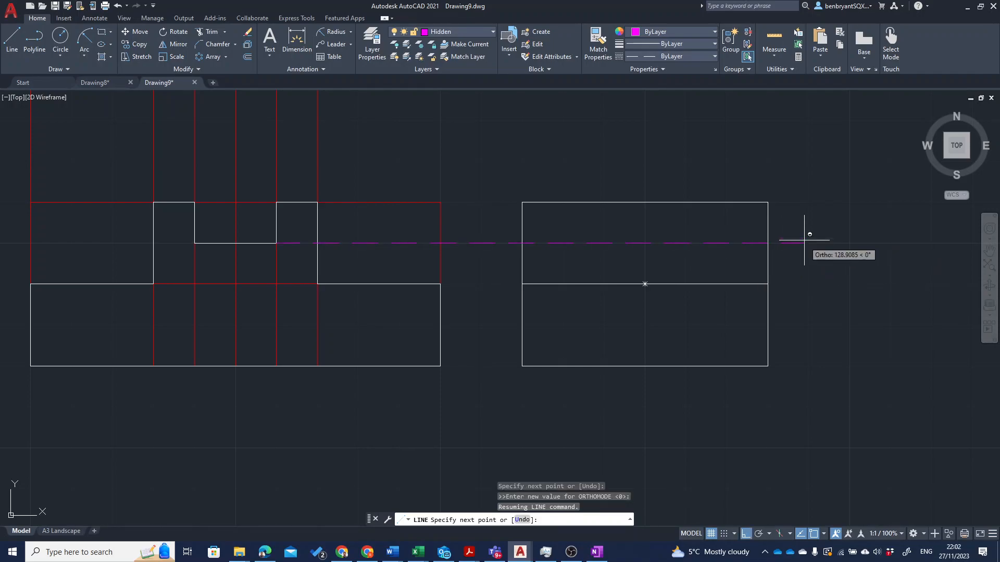
{"action": "left_click", "coordinate": [806, 240]}
{"action": "key", "text": "F8"}
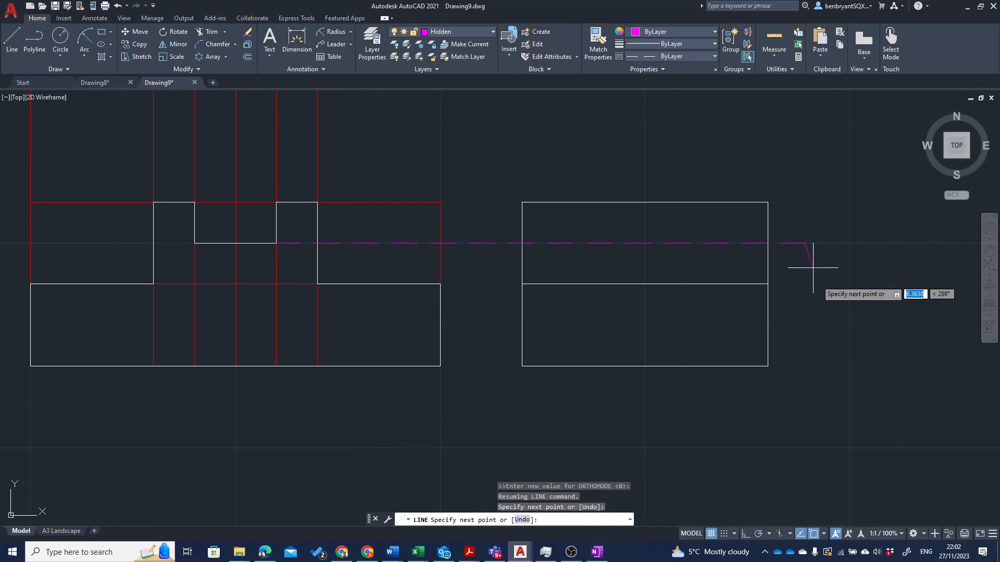
{"action": "key", "text": "Escape"}
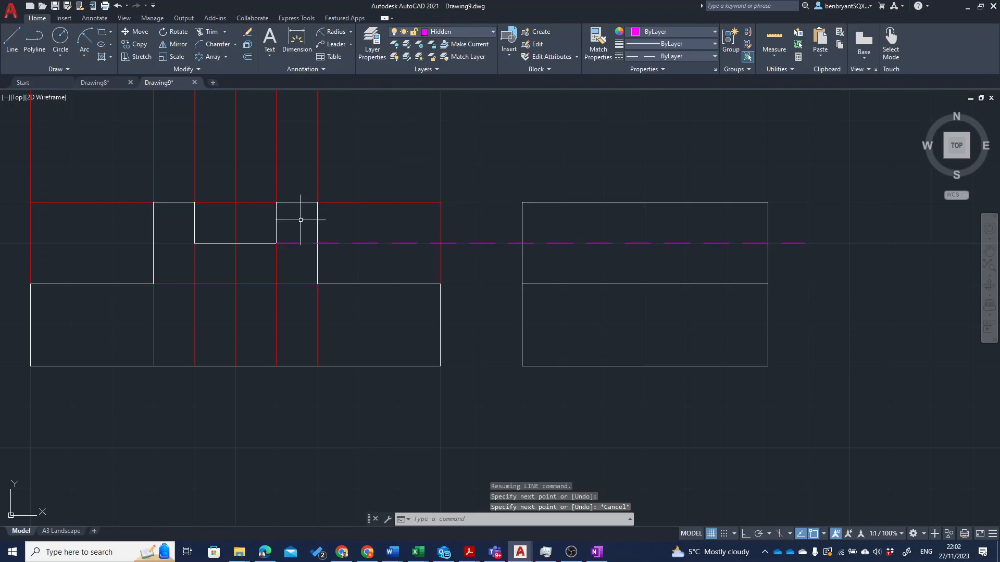
Step: Trim the hidden line between the views and beyond the side view's right edge, and erase its leftover piece across the front view
{"action": "type", "text": "tr"}
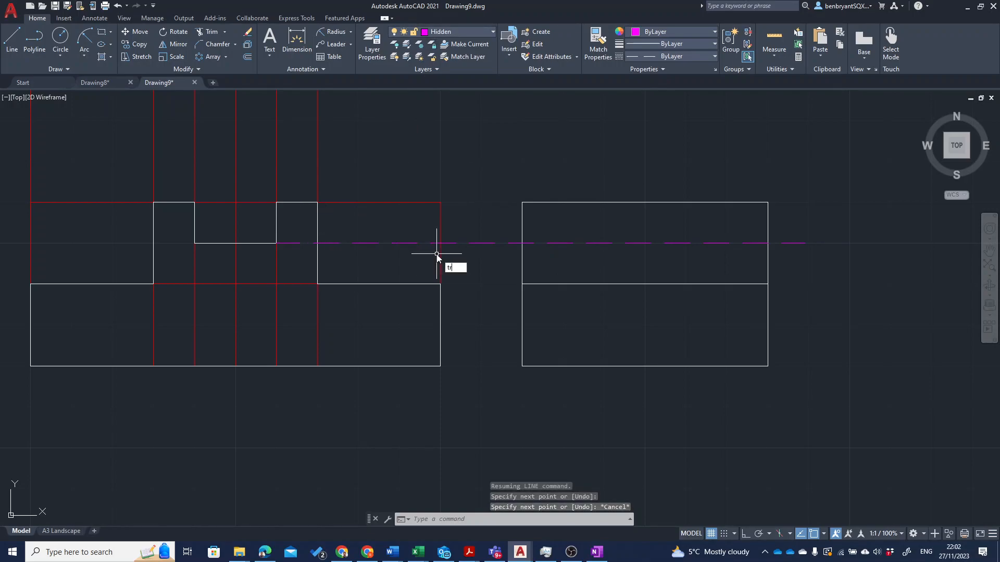
{"action": "key", "text": "Return"}
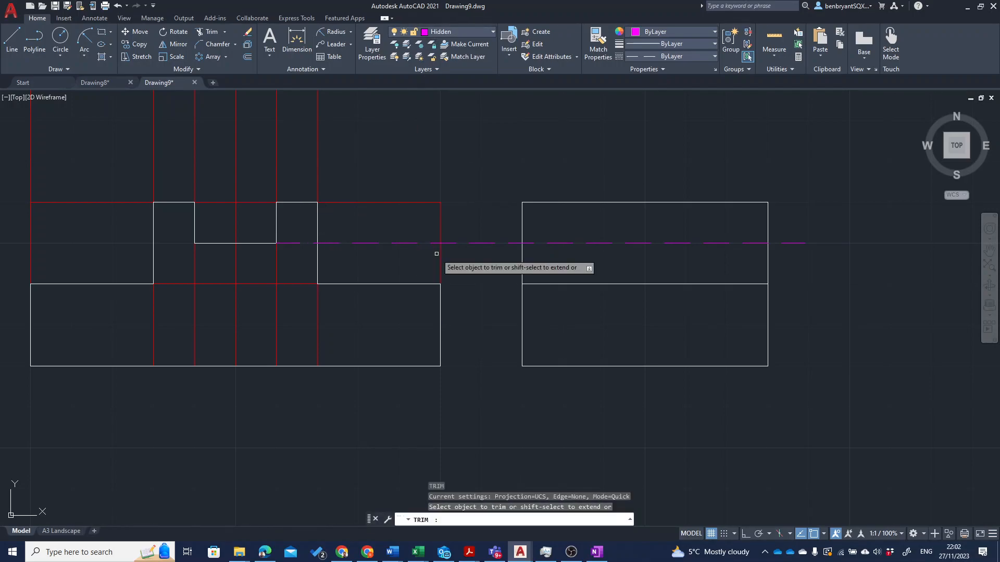
{"action": "left_click", "coordinate": [473, 211]}
{"action": "left_click", "coordinate": [482, 311]}
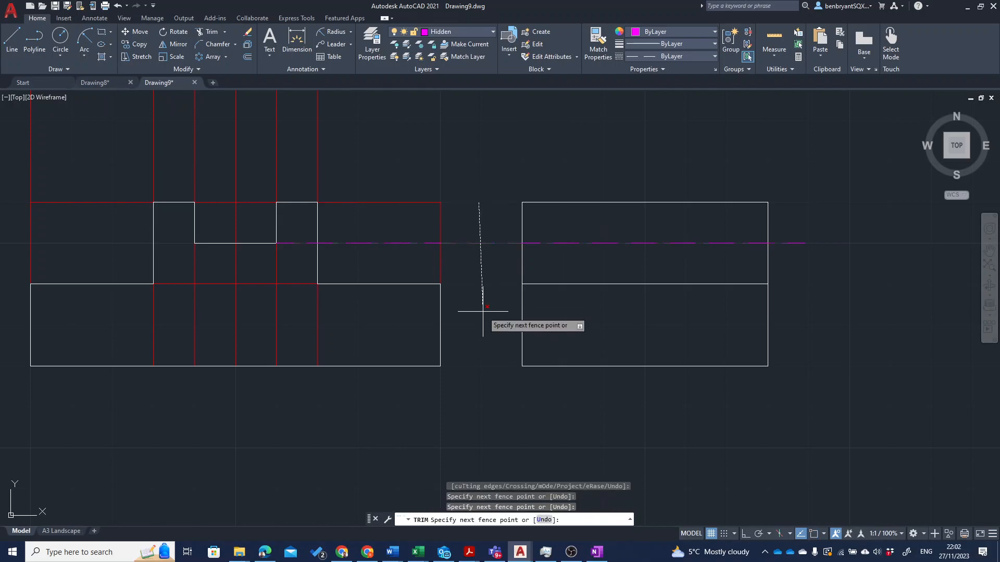
{"action": "key", "text": "Return"}
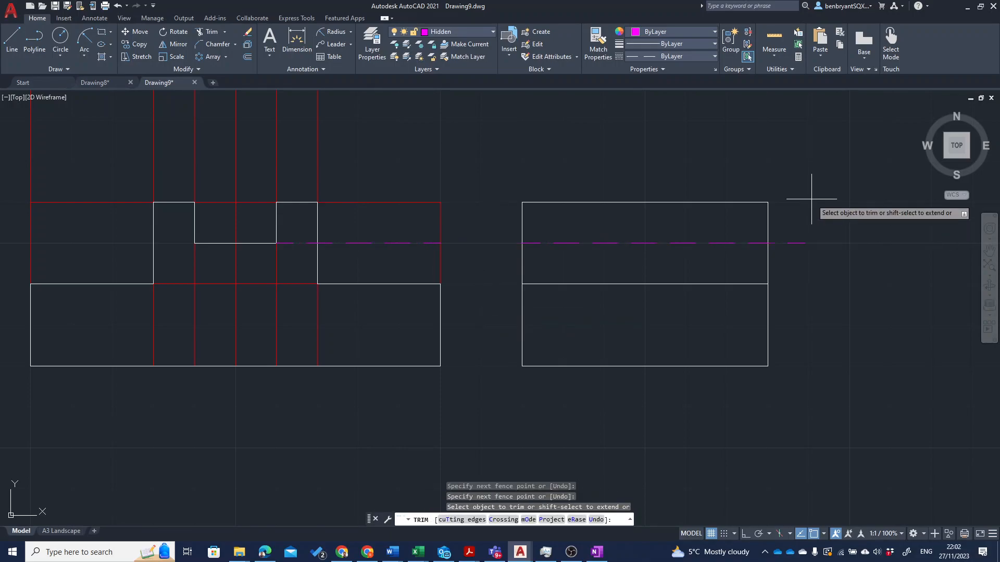
{"action": "left_click", "coordinate": [811, 200]}
{"action": "left_click", "coordinate": [794, 256]}
{"action": "key", "text": "Return"}
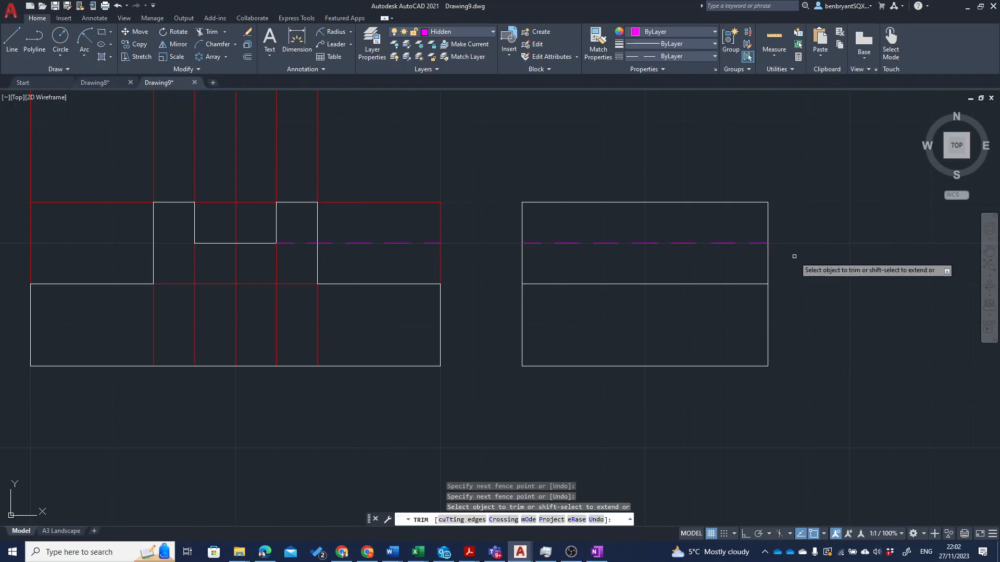
{"action": "key", "text": "Return"}
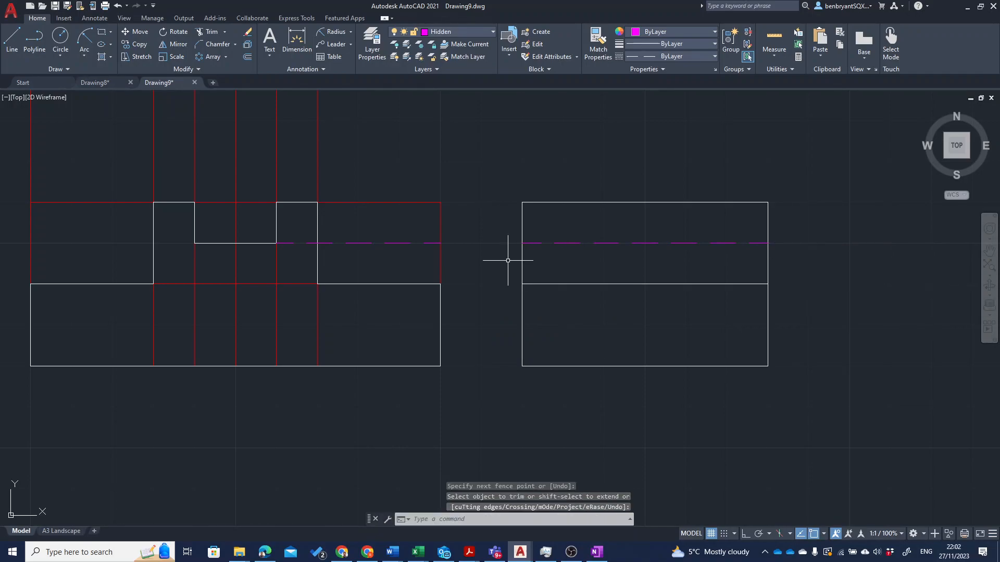
{"action": "left_click", "coordinate": [320, 243]}
{"action": "key", "text": "Delete"}
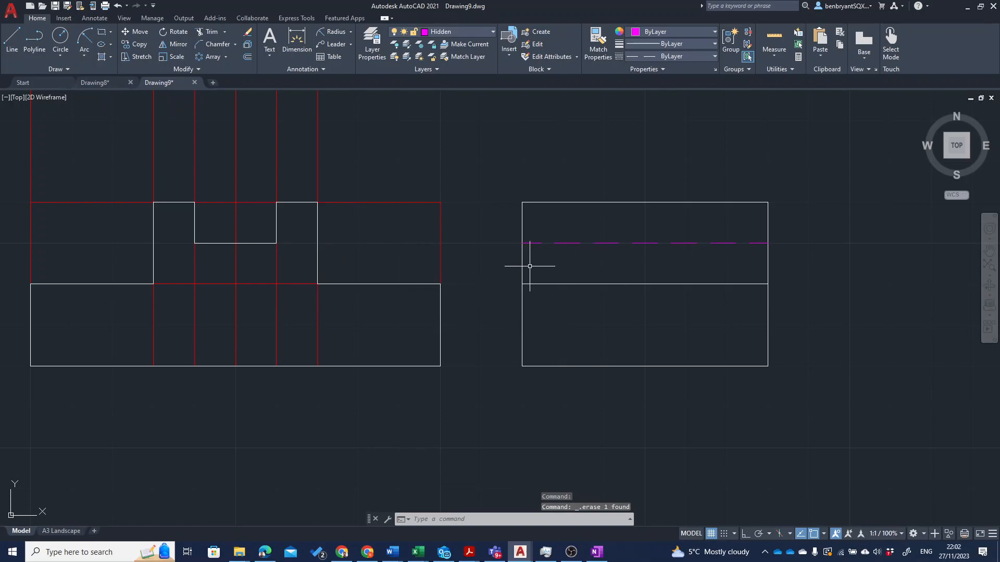
Step: Try to stretch the left holes' blue vertical centre line down past the front view's base, and undo the stretch
{"action": "mouse_move", "coordinate": [318, 310]}
{"action": "middle_mouse_down"}
{"action": "mouse_move", "coordinate": [402, 377]}
{"action": "mouse_move", "coordinate": [497, 428]}
{"action": "middle_mouse_up"}
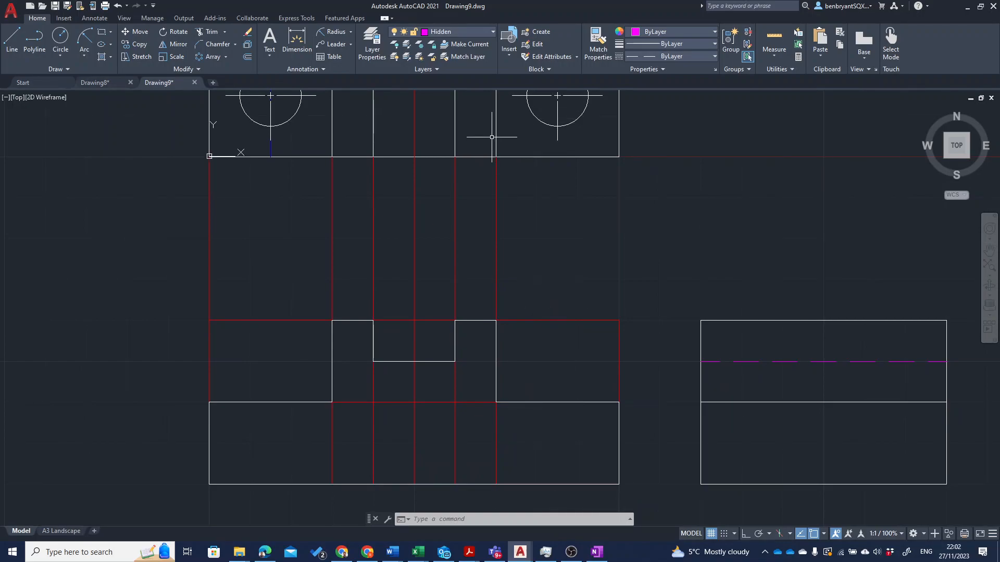
{"action": "mouse_move", "coordinate": [279, 230]}
{"action": "middle_mouse_down"}
{"action": "mouse_move", "coordinate": [317, 323]}
{"action": "mouse_move", "coordinate": [339, 339]}
{"action": "mouse_move", "coordinate": [401, 283]}
{"action": "mouse_move", "coordinate": [422, 220]}
{"action": "middle_mouse_up"}
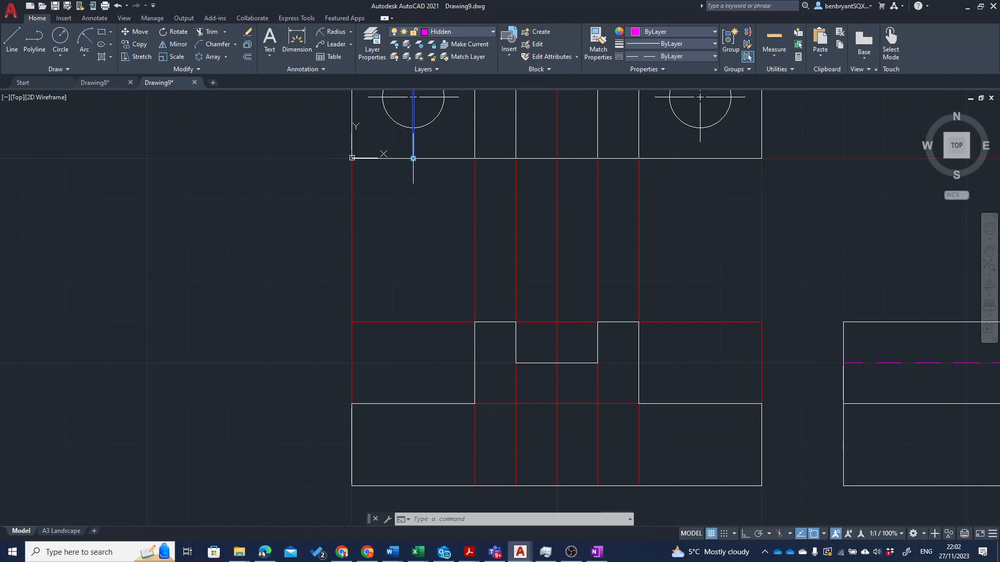
{"action": "left_click", "coordinate": [413, 158]}
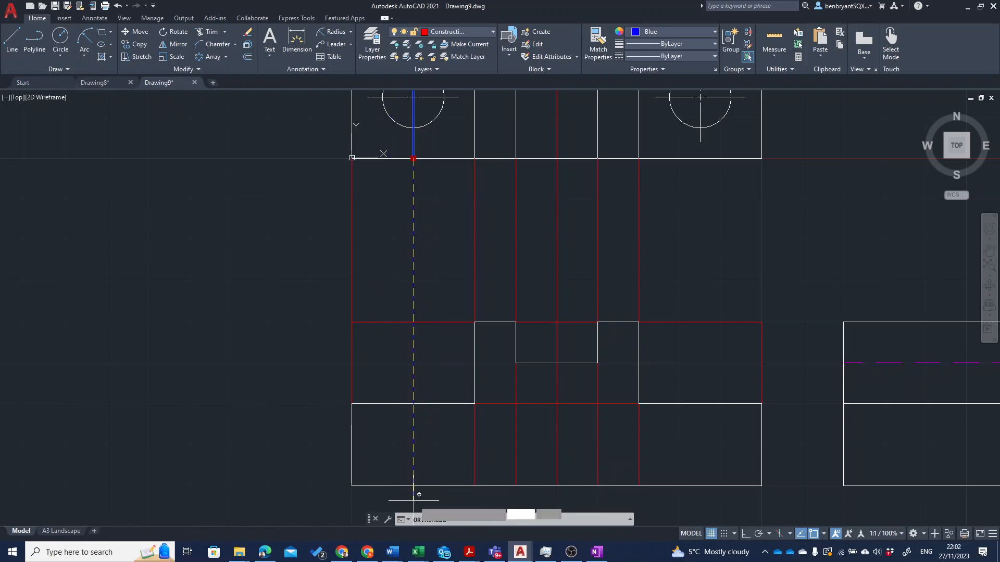
{"action": "key", "text": "F8"}
{"action": "middle_click_drag", "start_coordinate": [419, 482], "coordinate": [423, 386]}
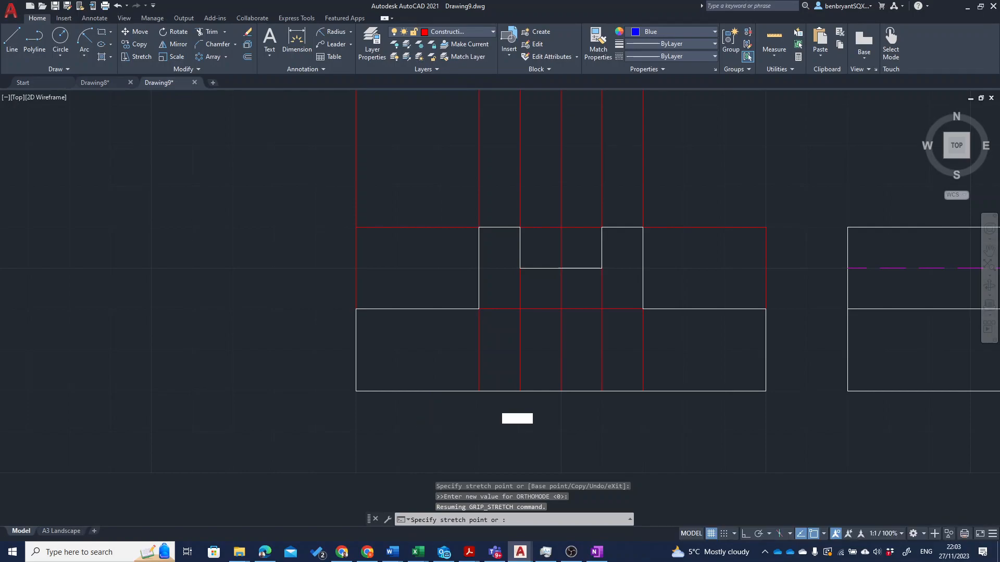
{"action": "left_click", "coordinate": [413, 501]}
{"action": "scroll", "coordinate": [451, 423], "scroll_direction": "down", "scroll_amount": 4}
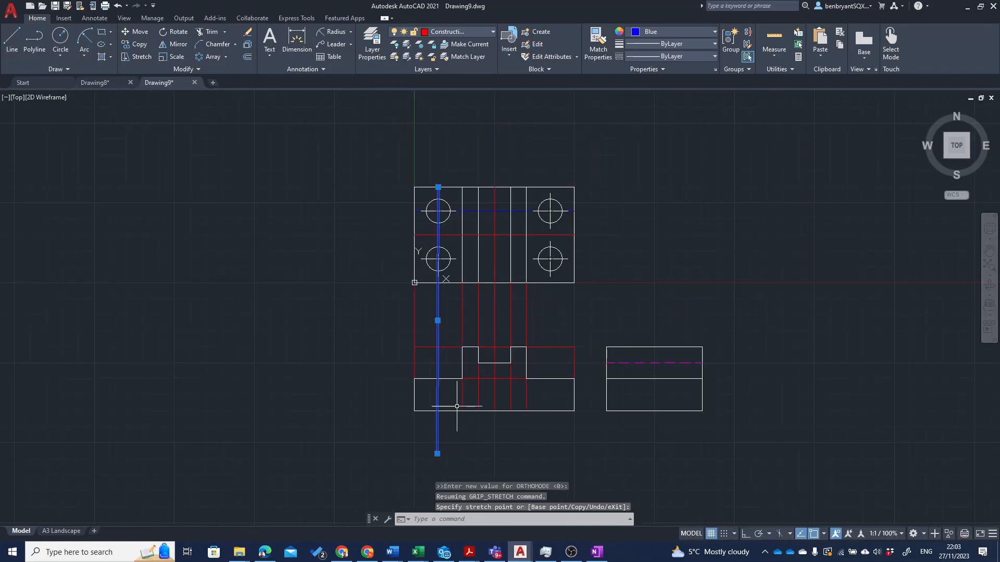
{"action": "key", "text": "ctrl+z"}
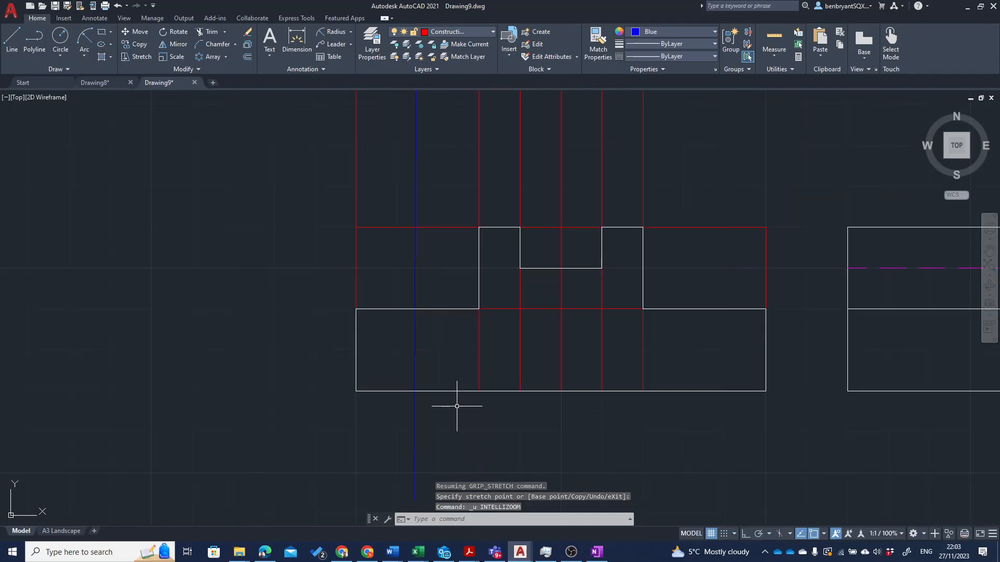
{"action": "key", "text": "ctrl+z"}
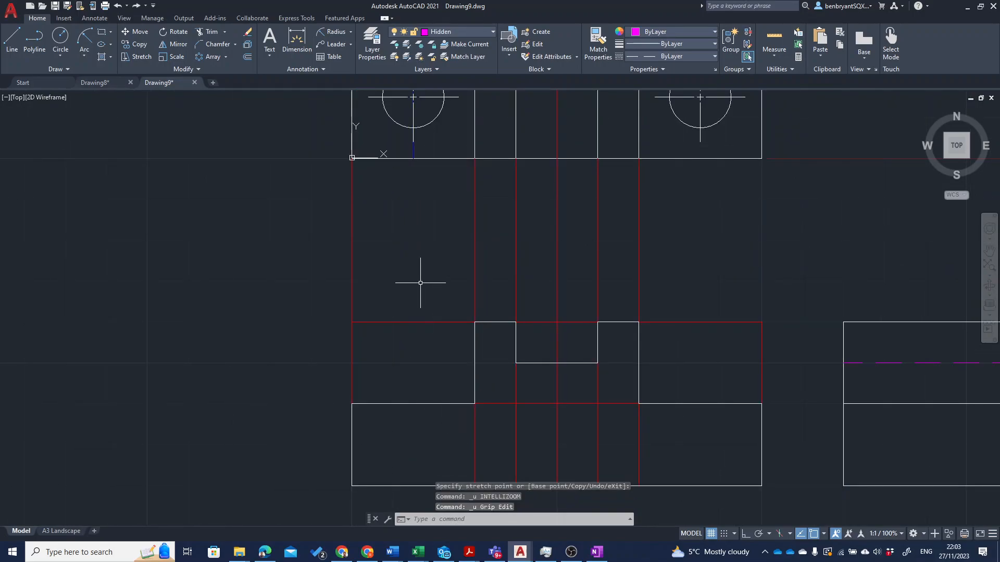
Step: Stretch the left holes' blue centre line straight down past the front view's base with ortho mode on
{"action": "left_click", "coordinate": [414, 149]}
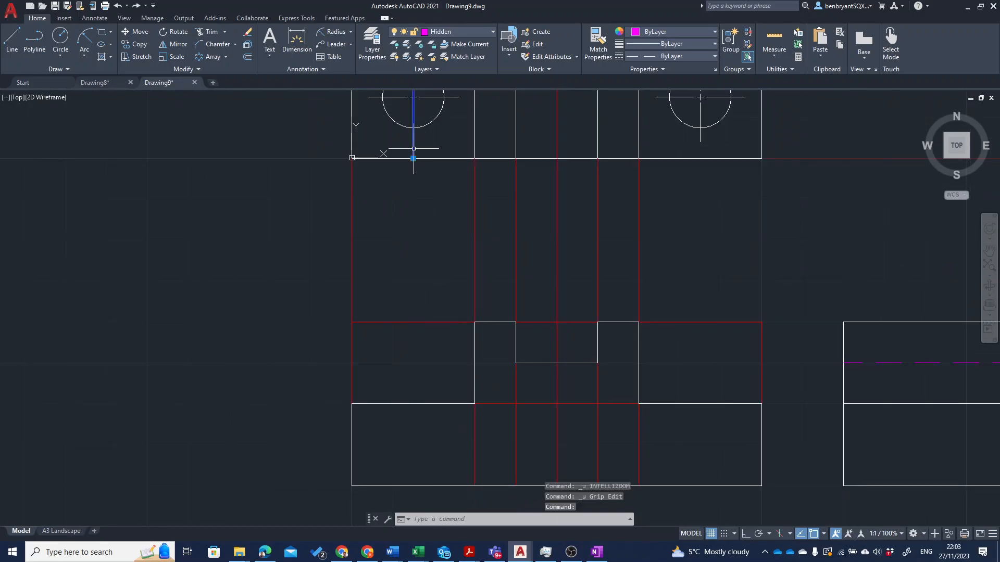
{"action": "left_click", "coordinate": [746, 533]}
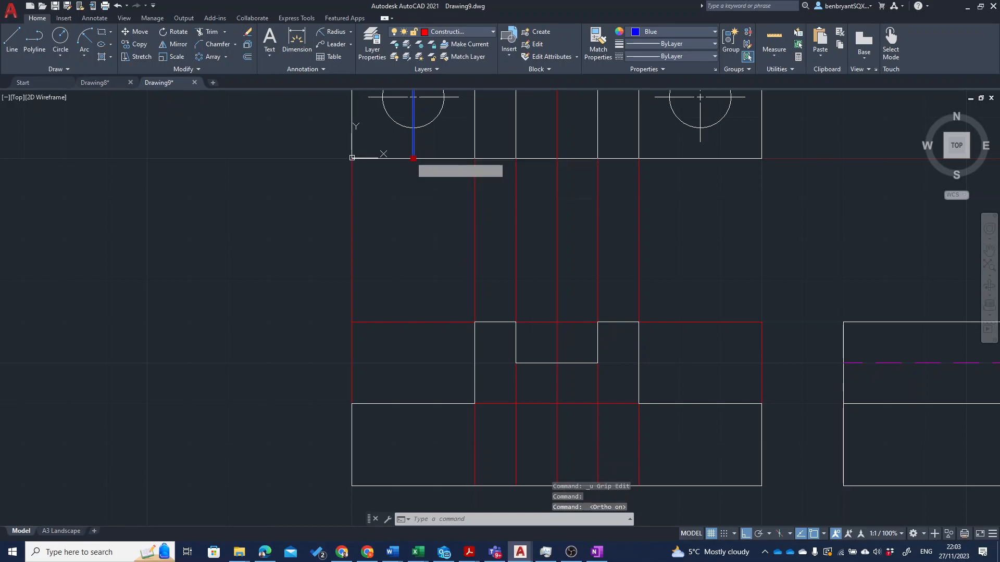
{"action": "left_click", "coordinate": [414, 159]}
{"action": "middle_click_drag", "start_coordinate": [414, 417], "coordinate": [404, 290]}
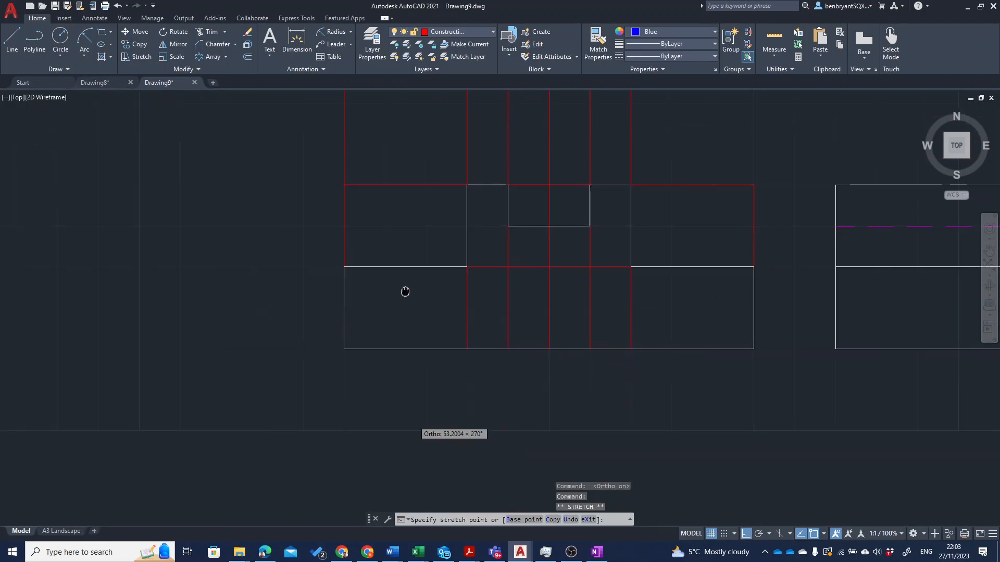
{"action": "left_click", "coordinate": [409, 369]}
{"action": "key", "text": "Escape"}
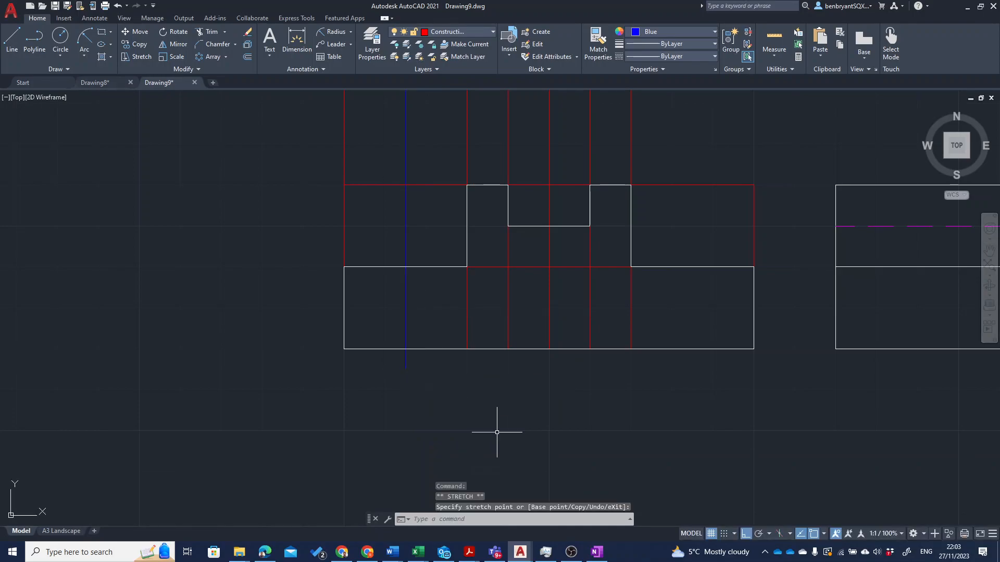
{"action": "key", "text": "Escape"}
Step: Offset the left holes' blue centre line by 15/2 to both sides to project the hole edges into the front view
{"action": "scroll", "coordinate": [464, 377], "scroll_direction": "up", "scroll_amount": 2}
{"action": "scroll", "coordinate": [427, 289], "scroll_direction": "down", "scroll_amount": 4}
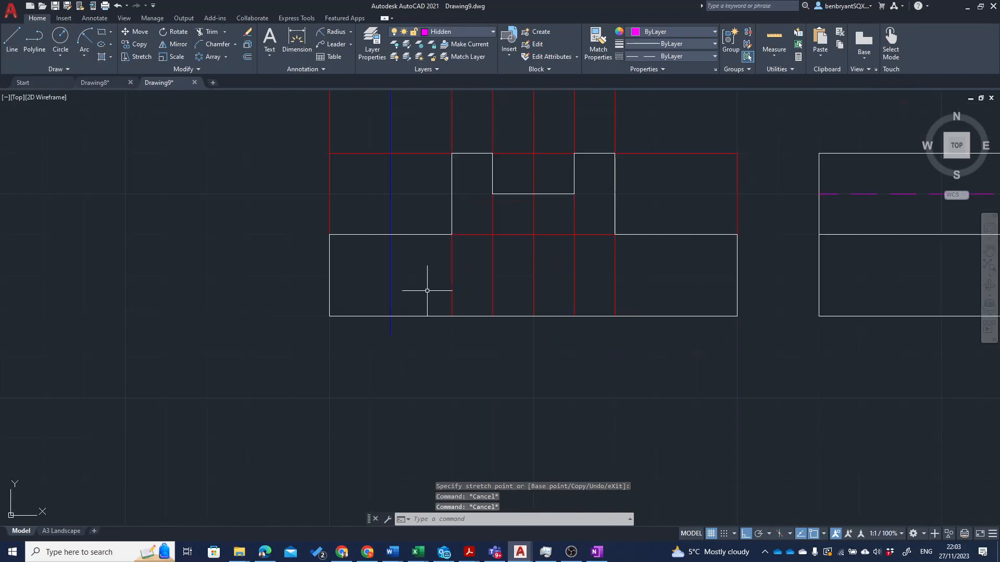
{"action": "middle_click_drag", "start_coordinate": [424, 229], "coordinate": [432, 344]}
{"action": "scroll", "coordinate": [433, 350], "scroll_direction": "up", "scroll_amount": 3}
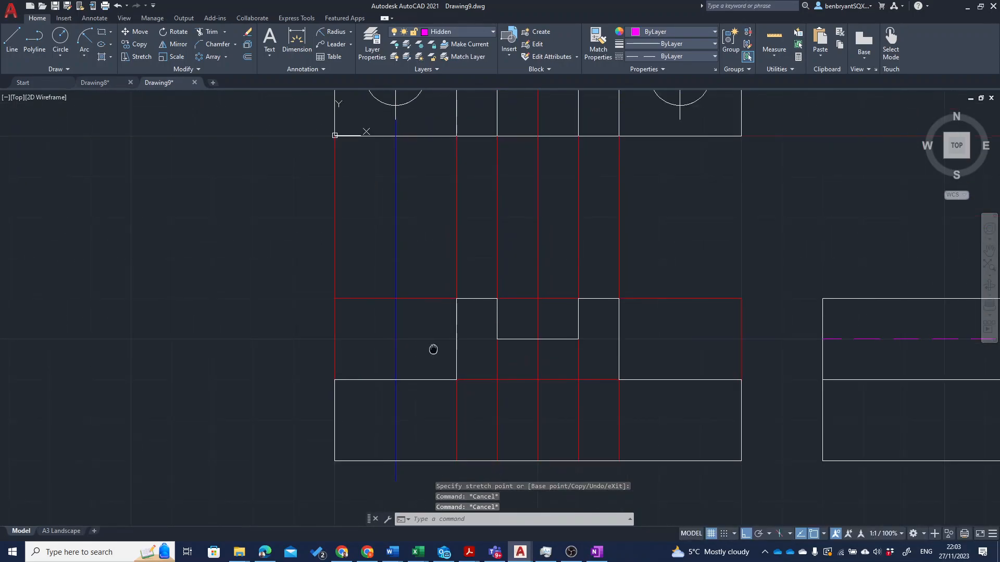
{"action": "type", "text": "off"}
{"action": "key", "text": "Return"}
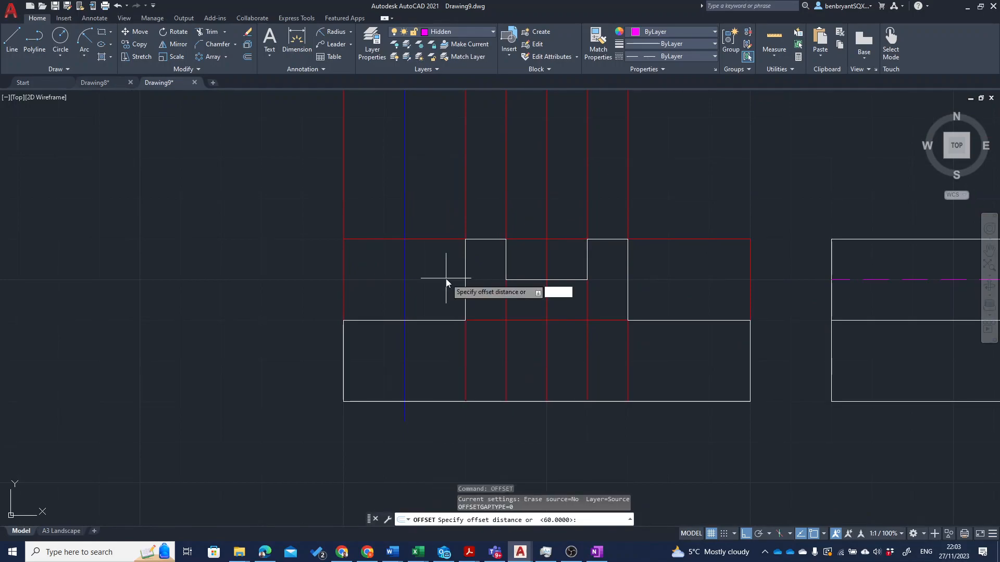
{"action": "type", "text": "15/2"}
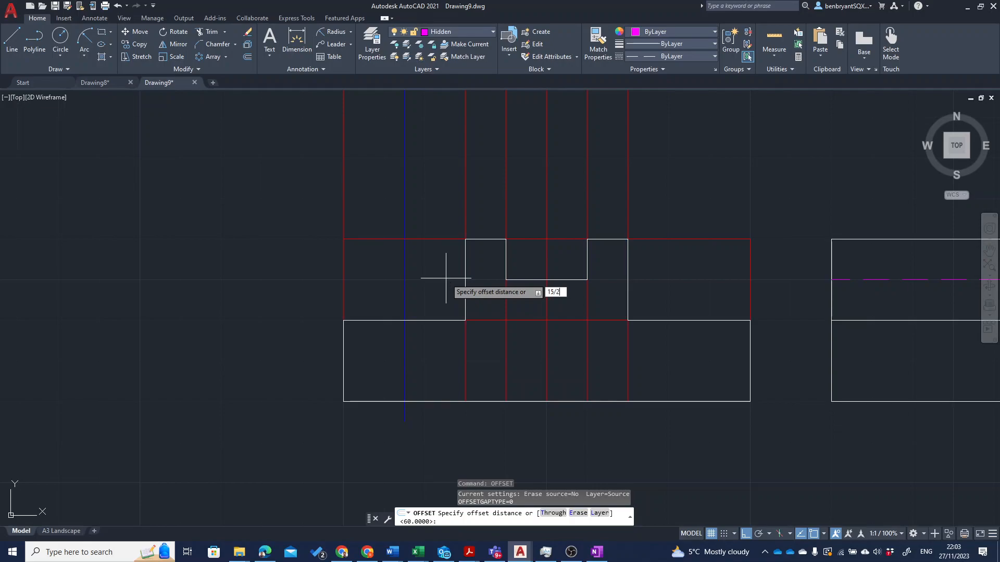
{"action": "key", "text": "Return"}
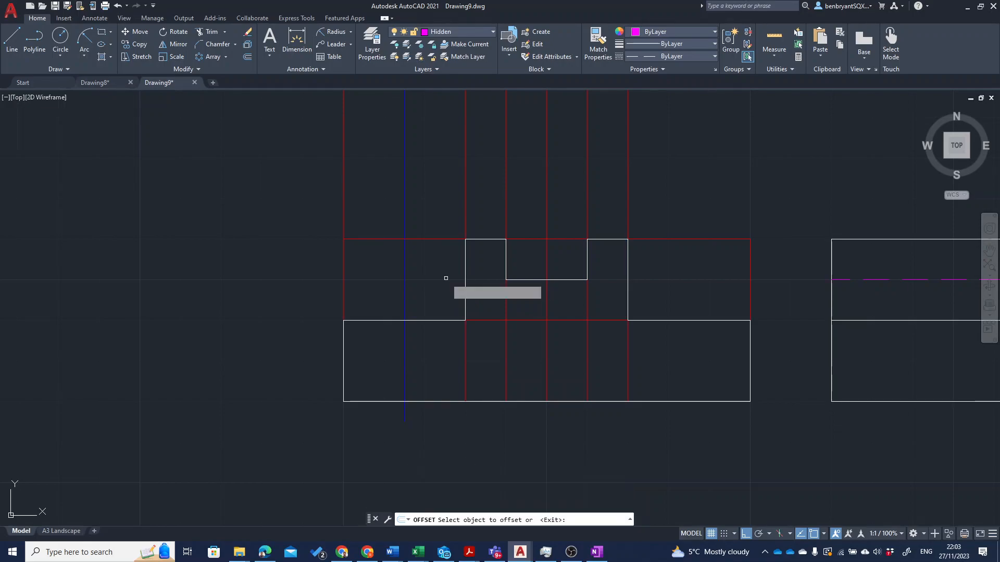
{"action": "left_click", "coordinate": [404, 351]}
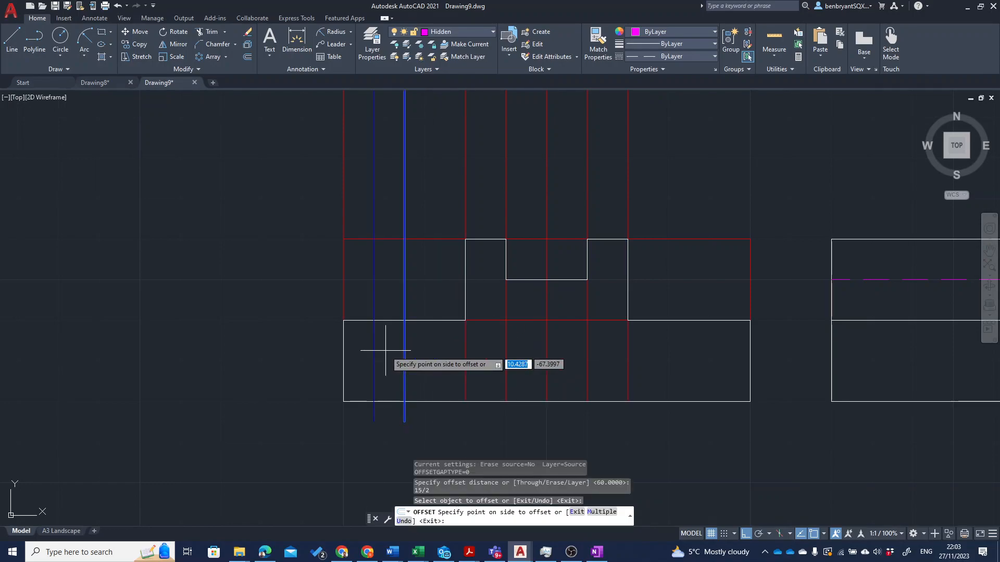
{"action": "left_click", "coordinate": [386, 351]}
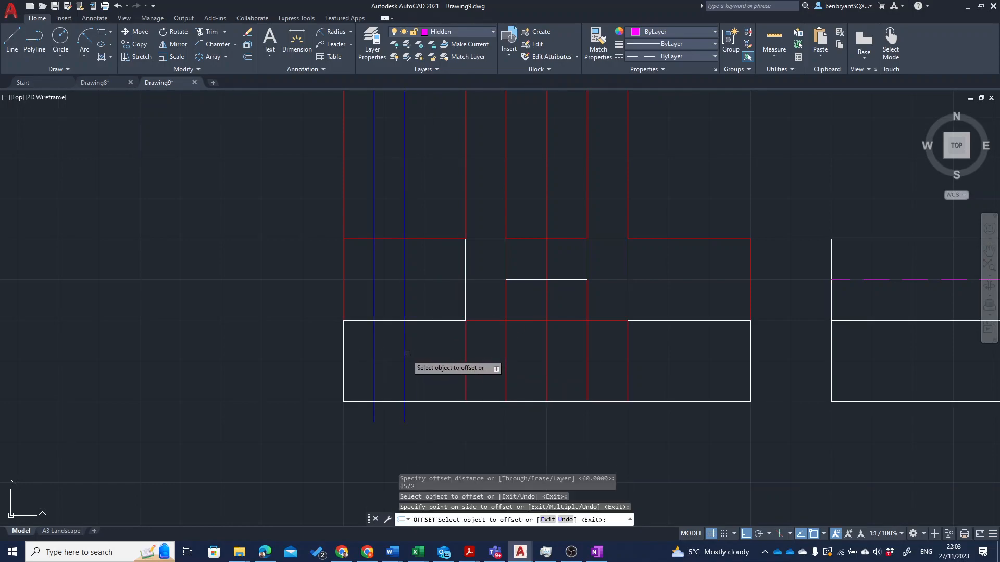
{"action": "left_click", "coordinate": [404, 356]}
{"action": "left_click", "coordinate": [431, 351]}
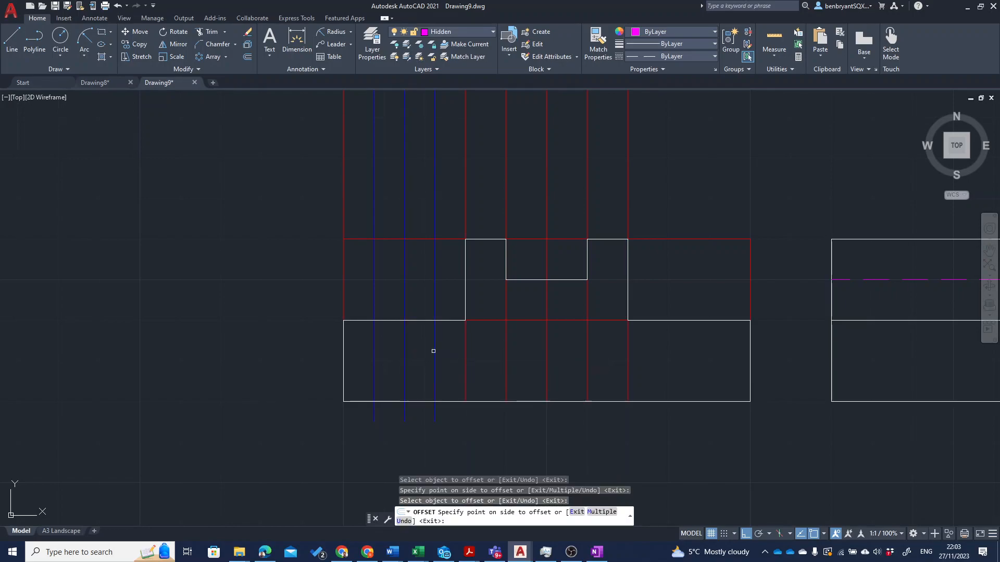
{"action": "middle_click_drag", "start_coordinate": [408, 172], "coordinate": [429, 373]}
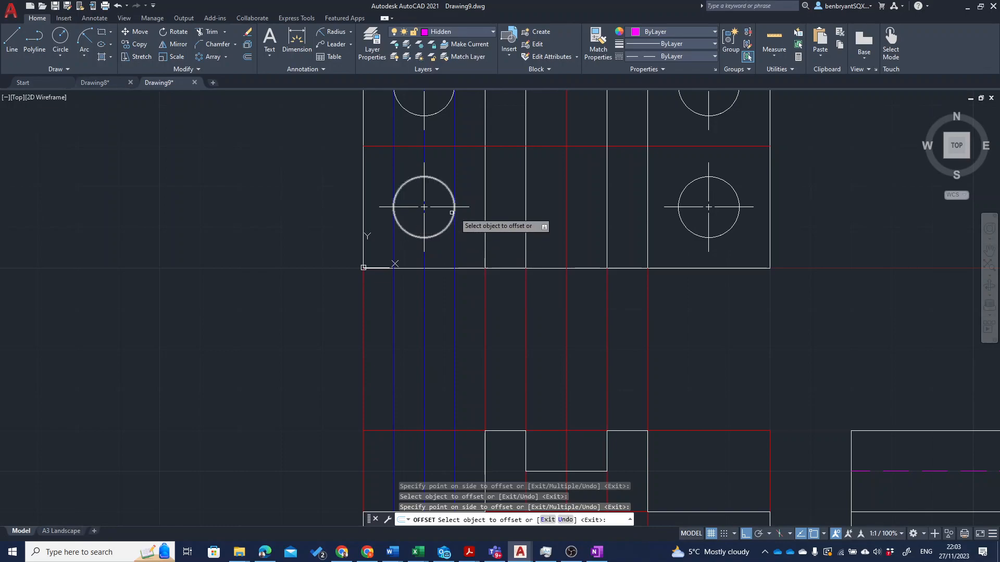
{"action": "key", "text": "Escape"}
Step: Draw a vertical hidden line about 20 long at the left offset line, from the front view's step edge to its base
{"action": "middle_click_drag", "start_coordinate": [479, 304], "coordinate": [475, 82]}
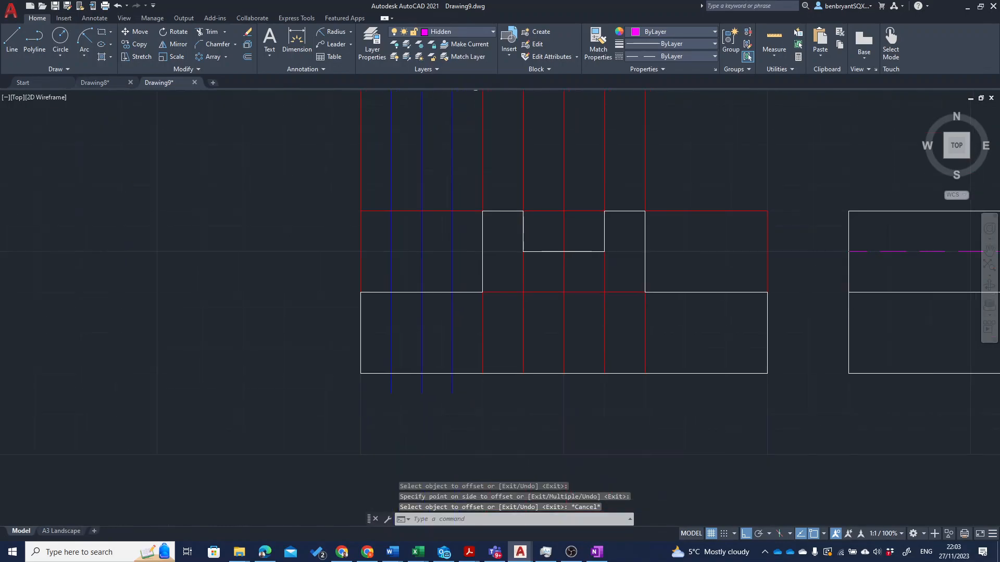
{"action": "scroll", "coordinate": [467, 378], "scroll_direction": "up", "scroll_amount": 2}
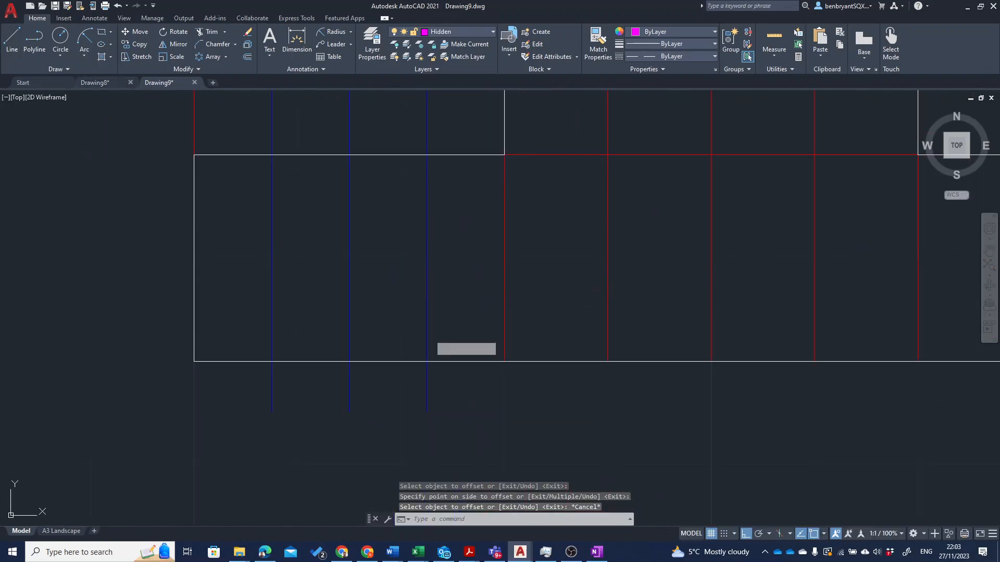
{"action": "key", "text": "l"}
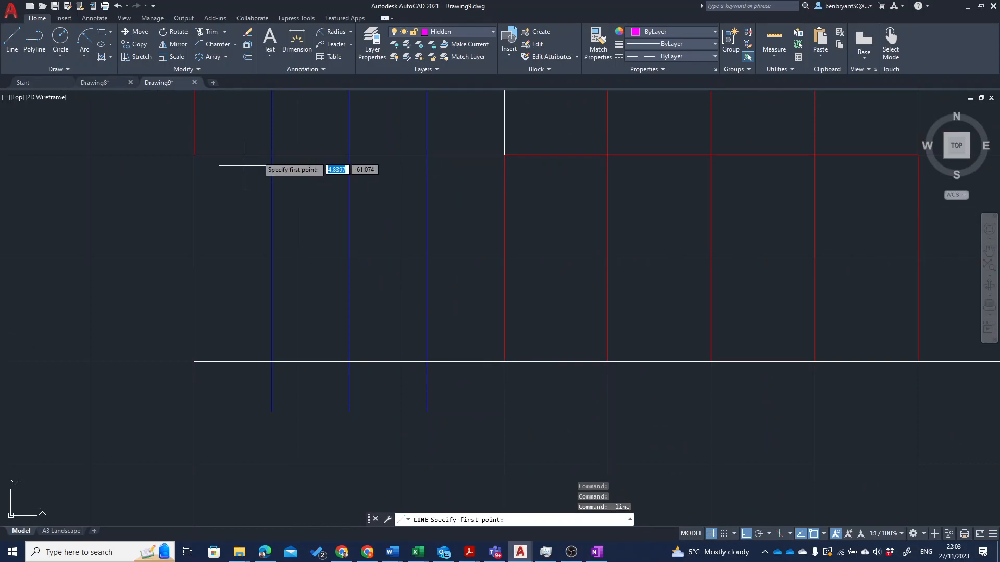
{"action": "left_click", "coordinate": [272, 155]}
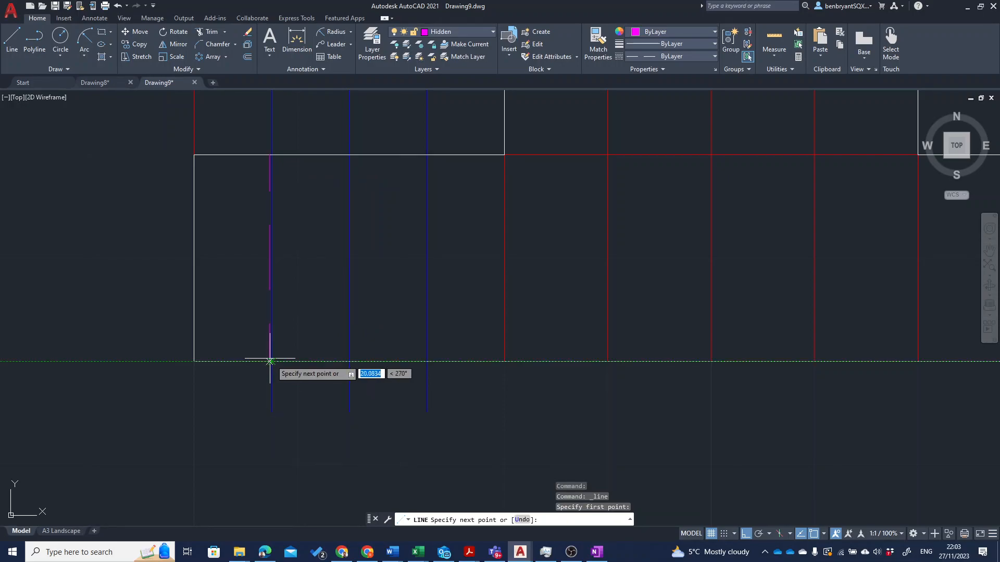
{"action": "left_click", "coordinate": [272, 361]}
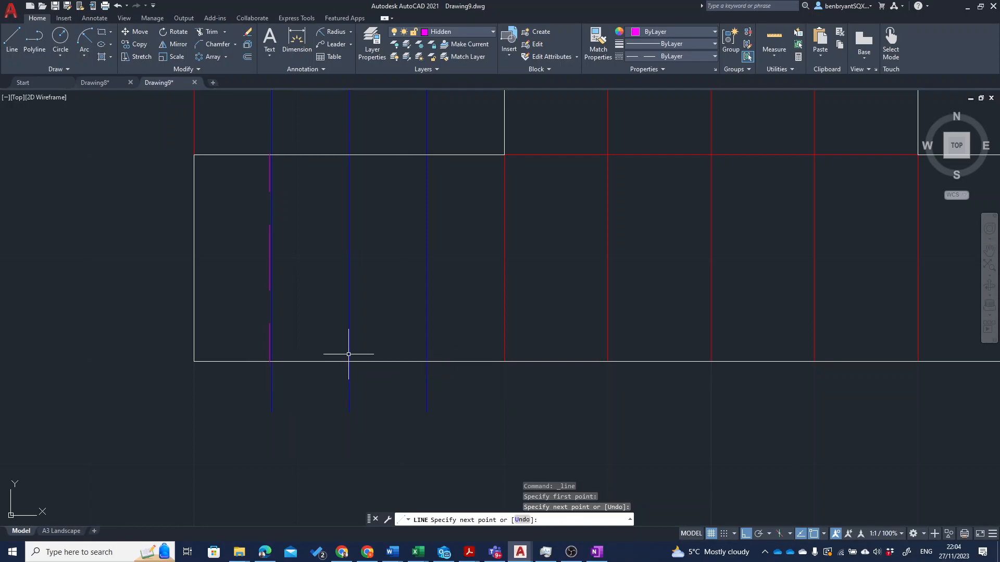
{"action": "key", "text": "Return"}
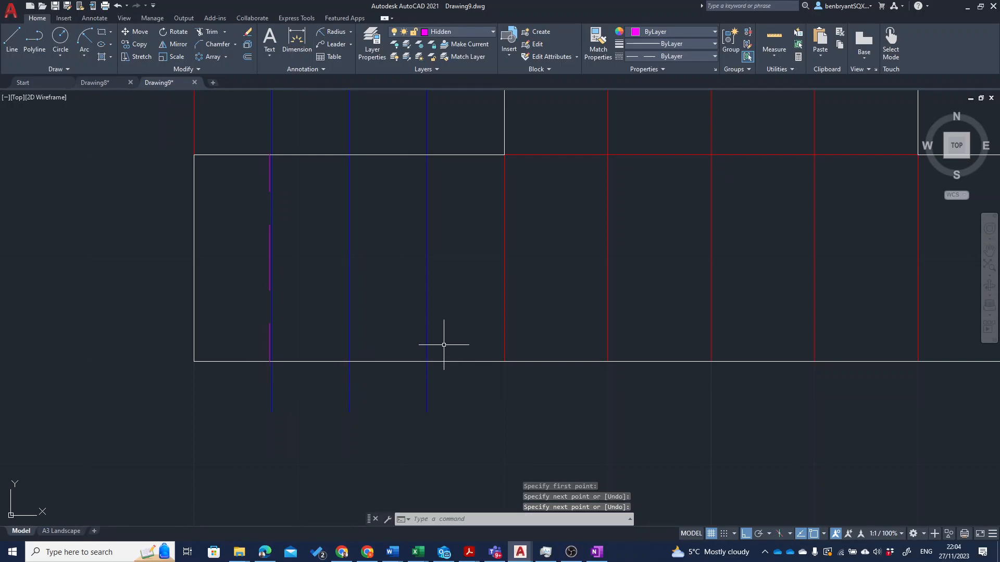
Step: Draw a vertical hidden line at the right offset line, from the front view's base up to its step edge
{"action": "key", "text": "Return"}
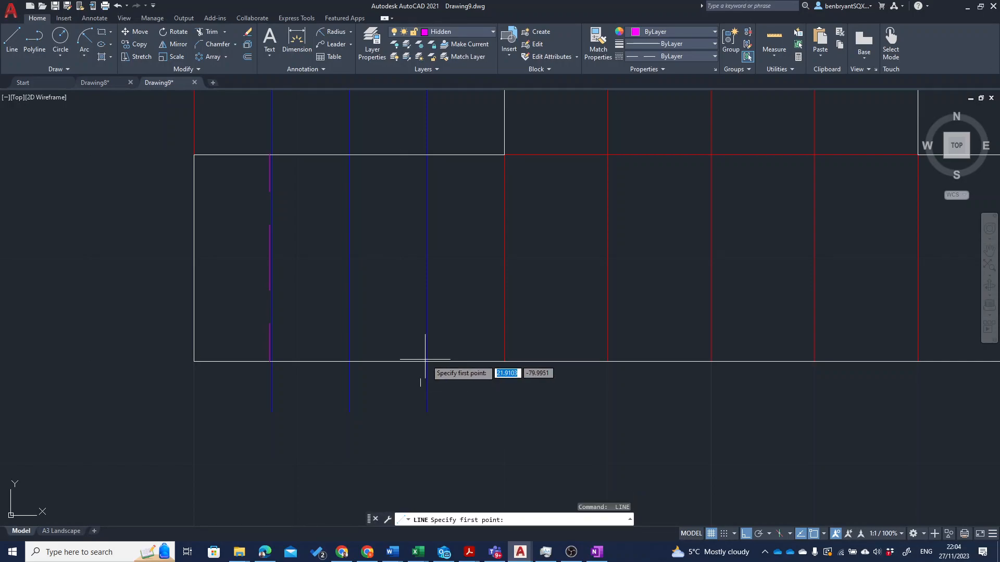
{"action": "left_click", "coordinate": [429, 361]}
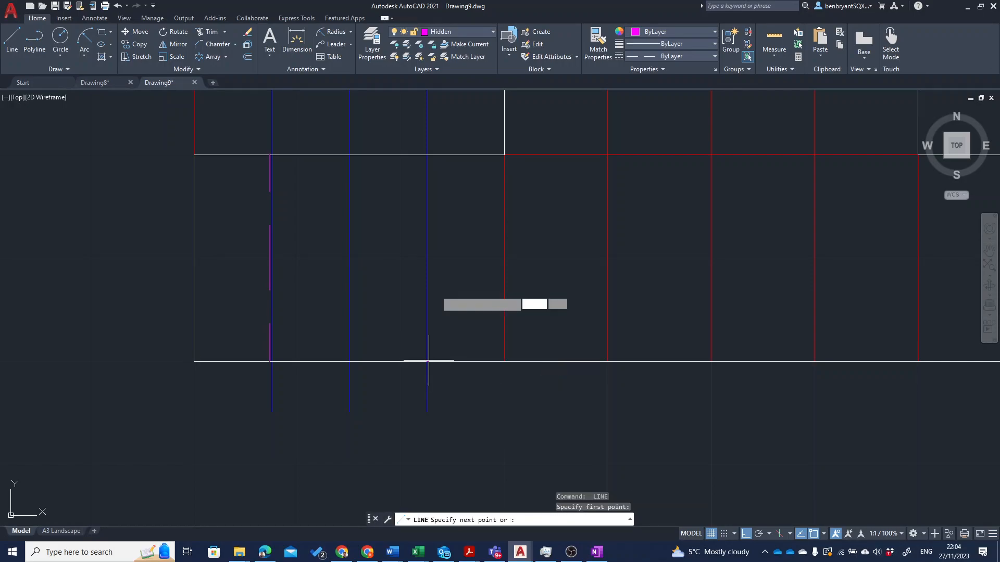
{"action": "left_click", "coordinate": [427, 154]}
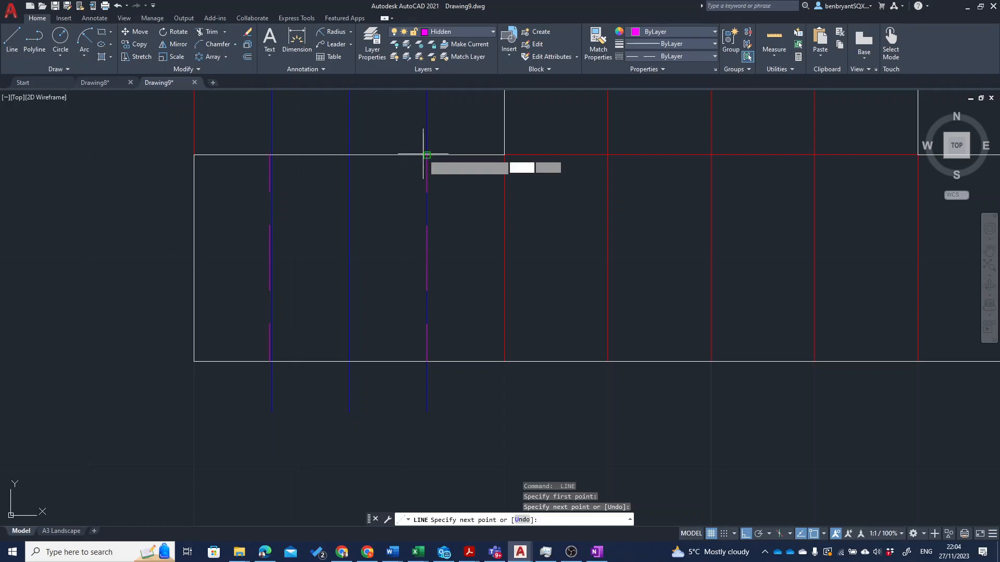
{"action": "key", "text": "Escape"}
Step: Stretch the lower end of the left hidden line sideways onto the left offset line at the front view's base
{"action": "scroll", "coordinate": [279, 375], "scroll_direction": "up", "scroll_amount": 10}
{"action": "middle_click_drag", "start_coordinate": [351, 408], "coordinate": [354, 411]}
{"action": "scroll", "coordinate": [354, 411], "scroll_direction": "up", "scroll_amount": 2}
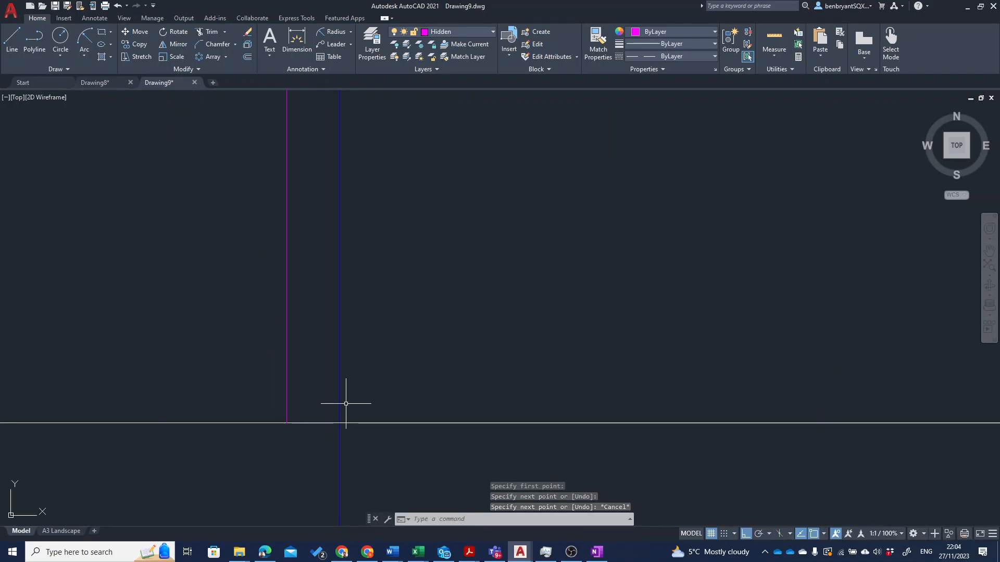
{"action": "left_click", "coordinate": [286, 413]}
{"action": "left_click", "coordinate": [286, 423]}
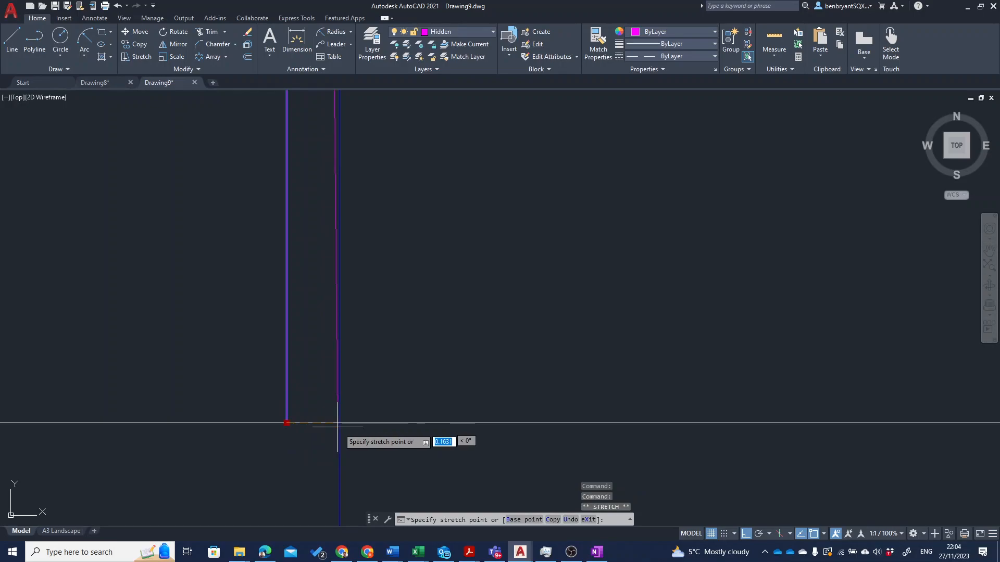
{"action": "left_click", "coordinate": [339, 423]}
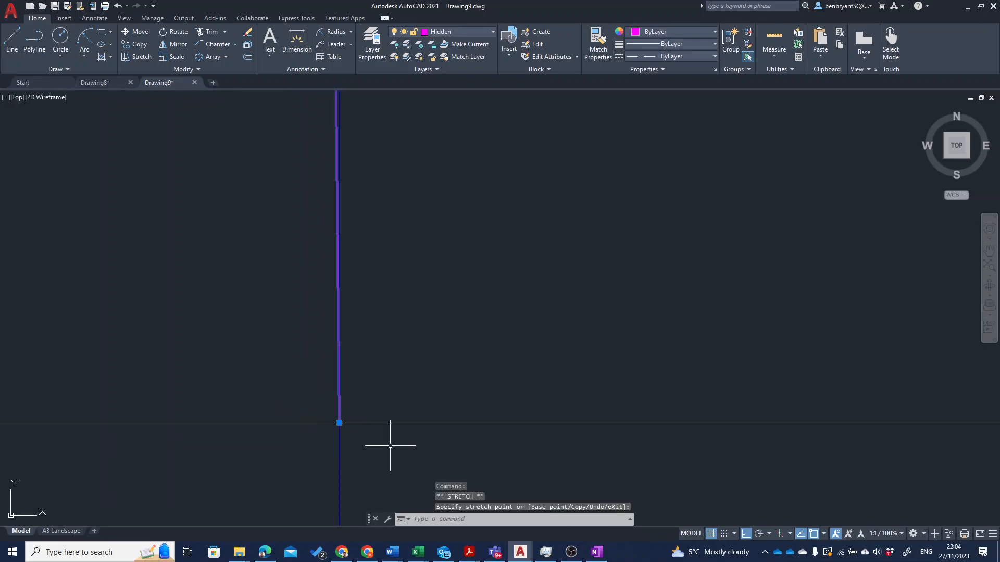
{"action": "key", "text": "Escape"}
Step: Stretch the upper end of the left hidden line sideways onto the left offset line at the step edge
{"action": "scroll", "coordinate": [390, 445], "scroll_direction": "down", "scroll_amount": 2}
{"action": "middle_click_drag", "start_coordinate": [428, 225], "coordinate": [411, 413]}
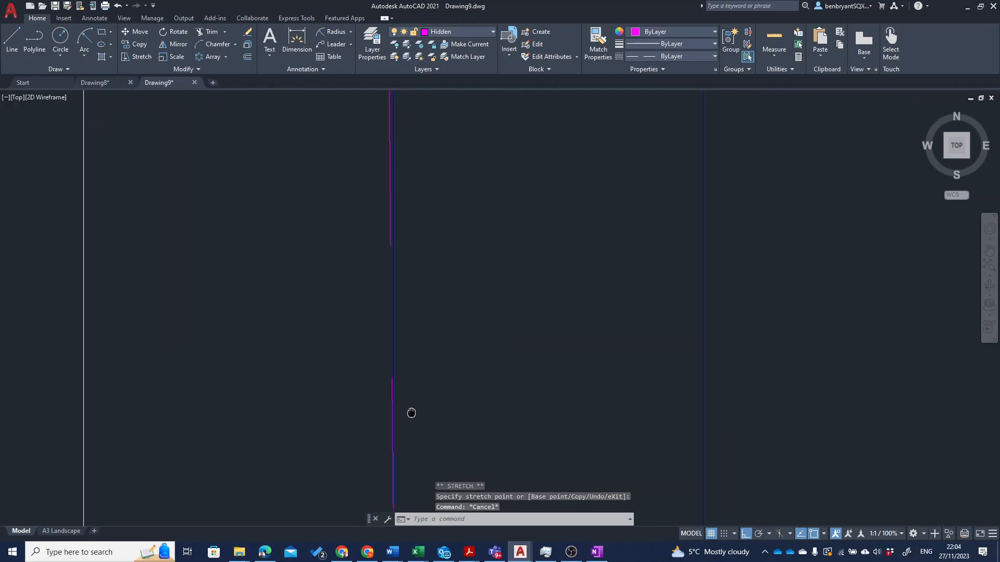
{"action": "middle_click_drag", "start_coordinate": [435, 190], "coordinate": [427, 470]}
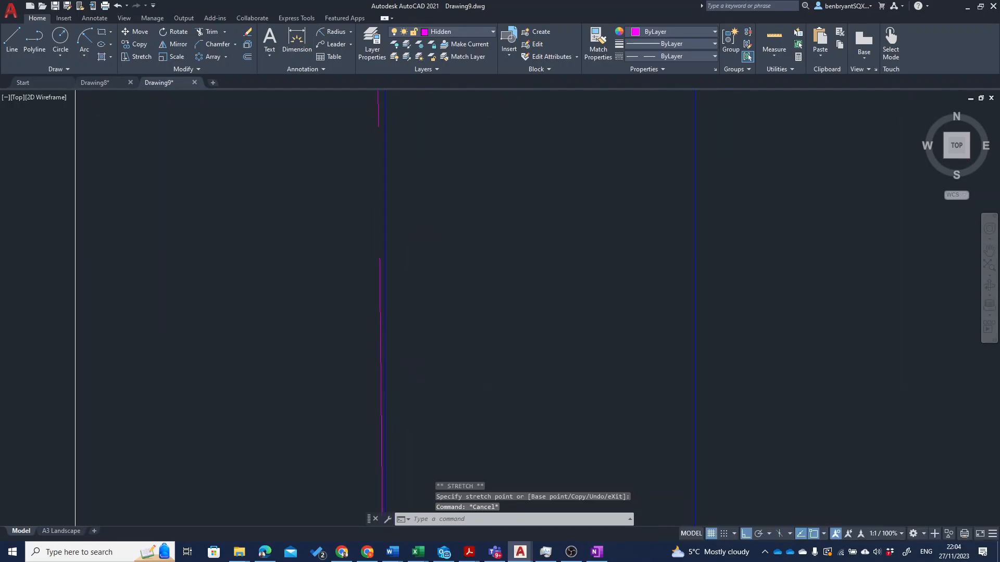
{"action": "scroll", "coordinate": [469, 234], "scroll_direction": "up", "scroll_amount": 2}
{"action": "middle_click_drag", "start_coordinate": [471, 265], "coordinate": [461, 423]}
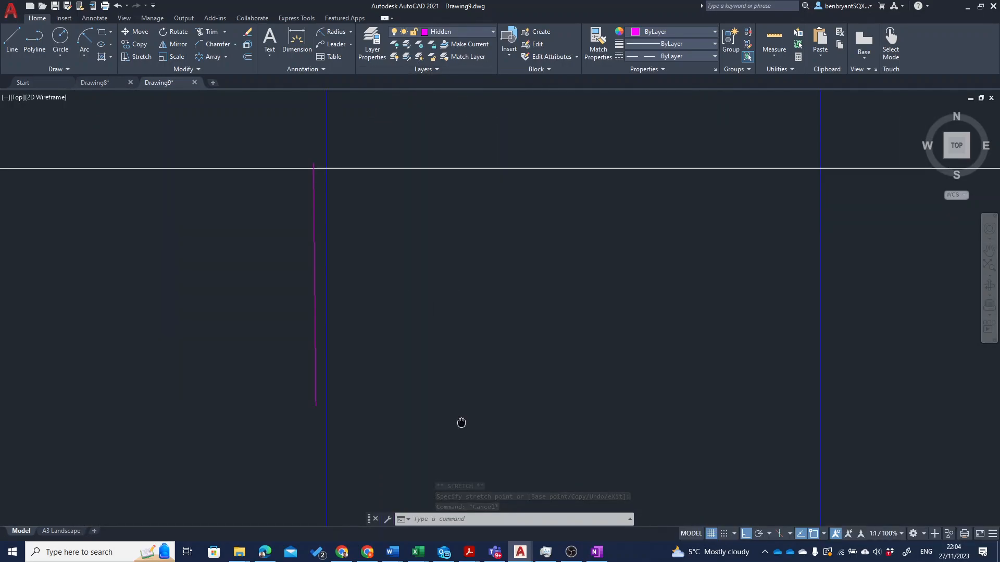
{"action": "left_click", "coordinate": [314, 188]}
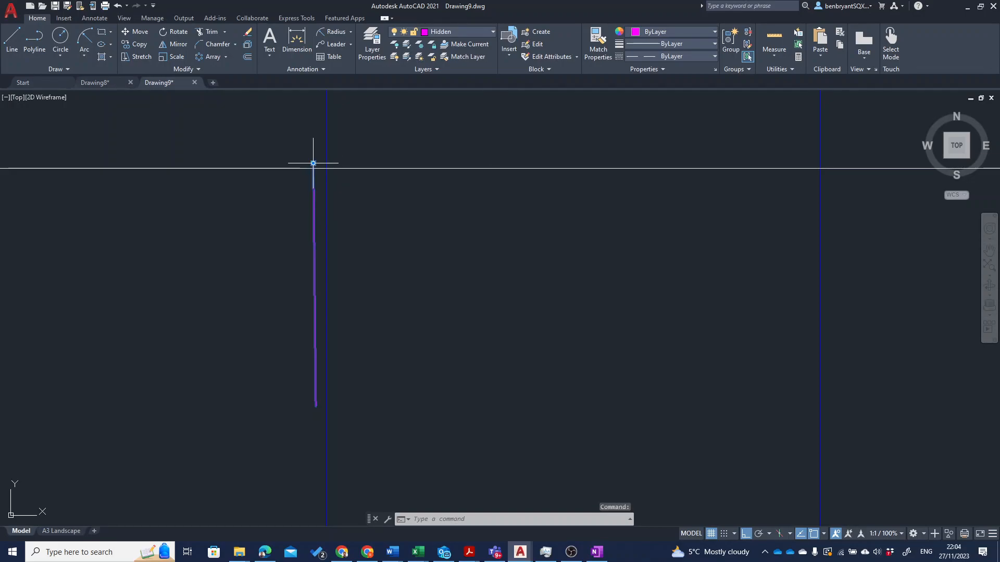
{"action": "left_click", "coordinate": [313, 163]}
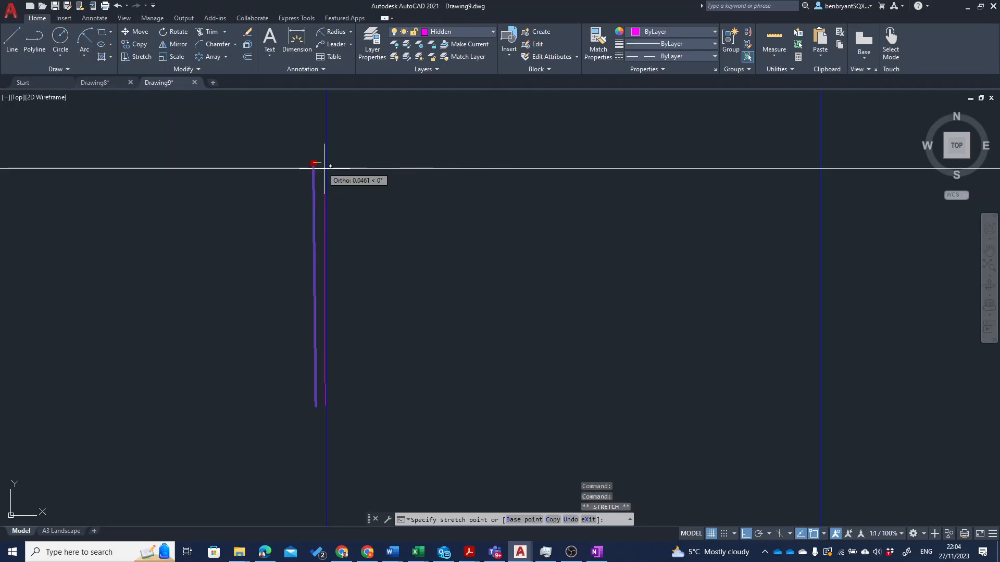
{"action": "key", "text": "Escape"}
Step: Turn off the Construction layer
{"action": "scroll", "coordinate": [442, 241], "scroll_direction": "down", "scroll_amount": 2}
{"action": "mouse_move", "coordinate": [662, 280]}
{"action": "middle_mouse_down"}
{"action": "mouse_move", "coordinate": [532, 223]}
{"action": "mouse_move", "coordinate": [478, 266]}
{"action": "mouse_move", "coordinate": [381, 304]}
{"action": "middle_mouse_up"}
{"action": "scroll", "coordinate": [531, 223], "scroll_direction": "down", "scroll_amount": 4}
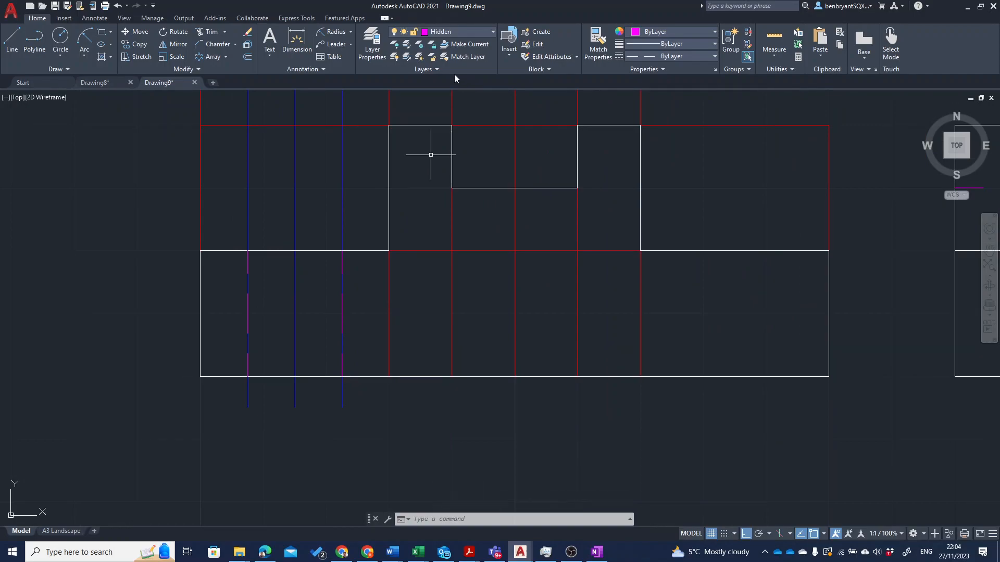
{"action": "left_click", "coordinate": [447, 33]}
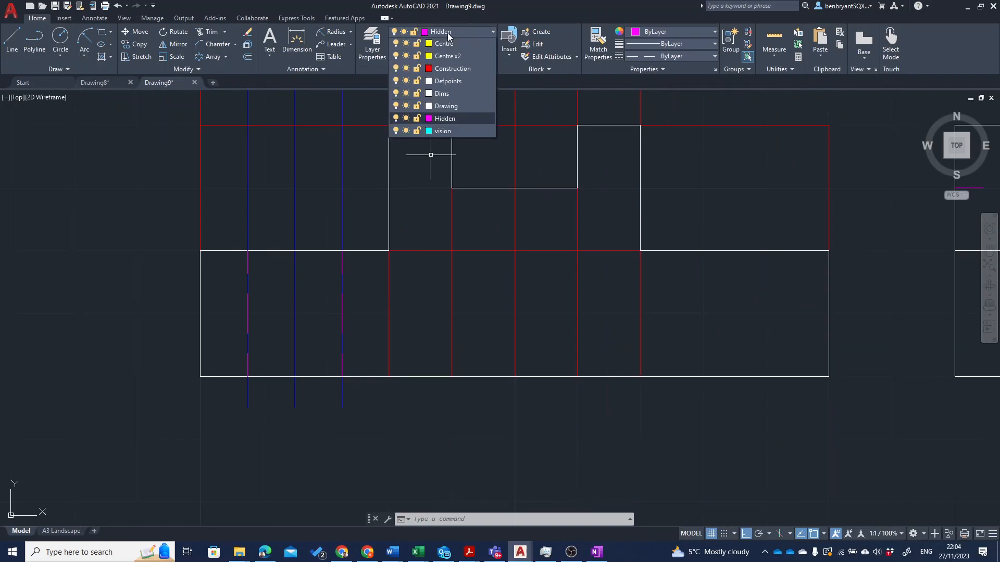
{"action": "left_click", "coordinate": [396, 83]}
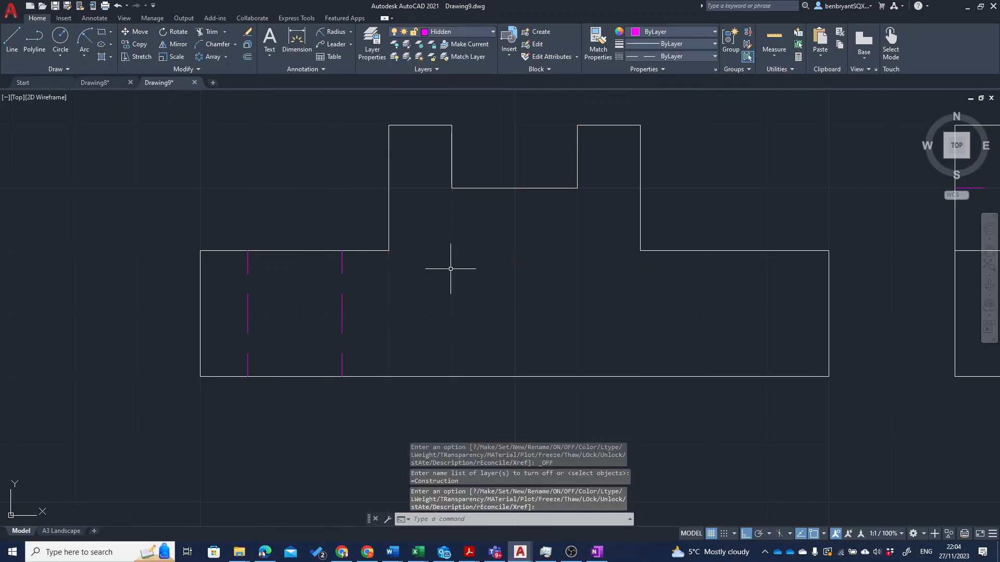
Step: Mirror the two hidden lines about the front view's vertical midline to the right step, keeping the source objects
{"action": "type", "text": "mi"}
{"action": "key", "text": "Return"}
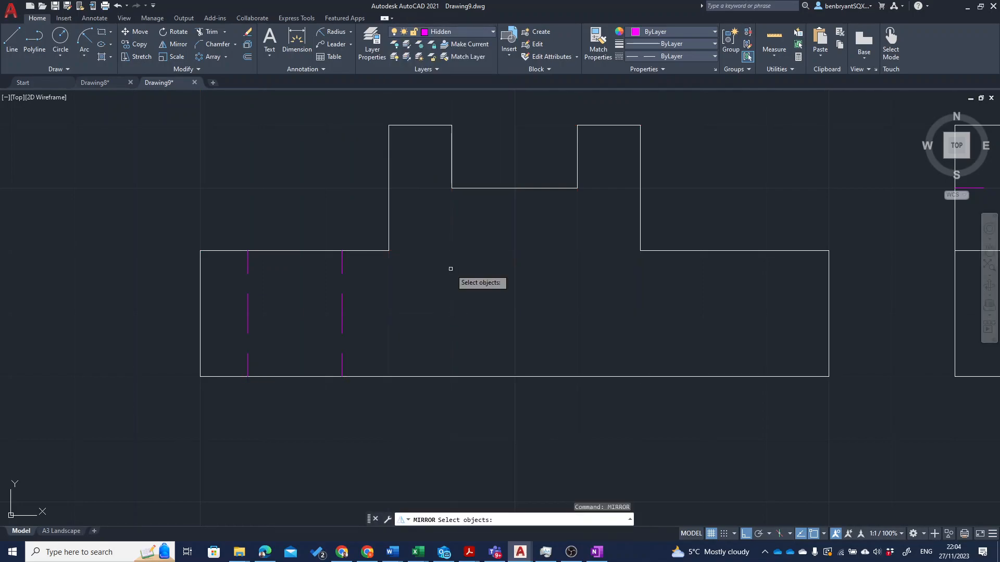
{"action": "left_click", "coordinate": [418, 300]}
{"action": "left_click", "coordinate": [237, 294]}
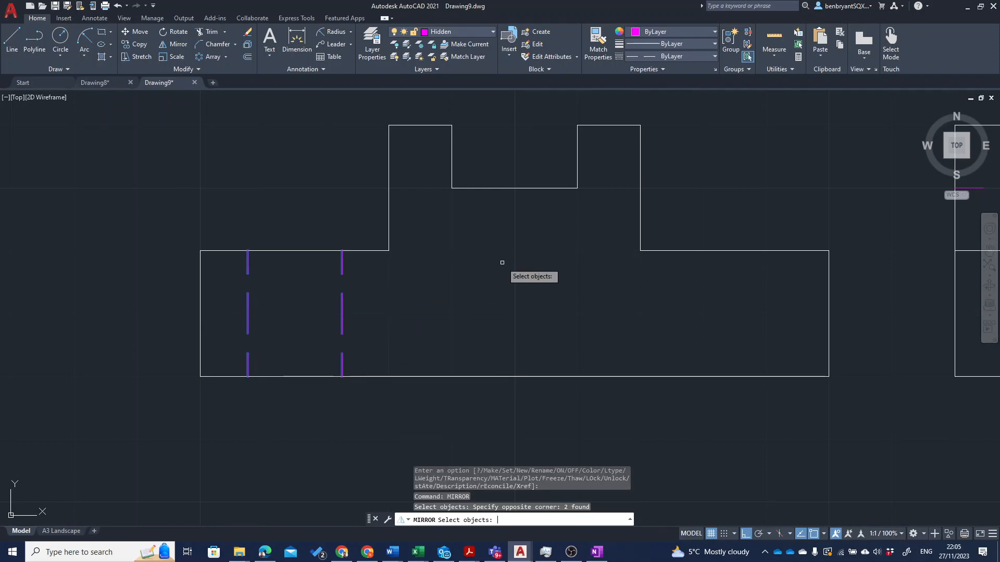
{"action": "key", "text": "Return"}
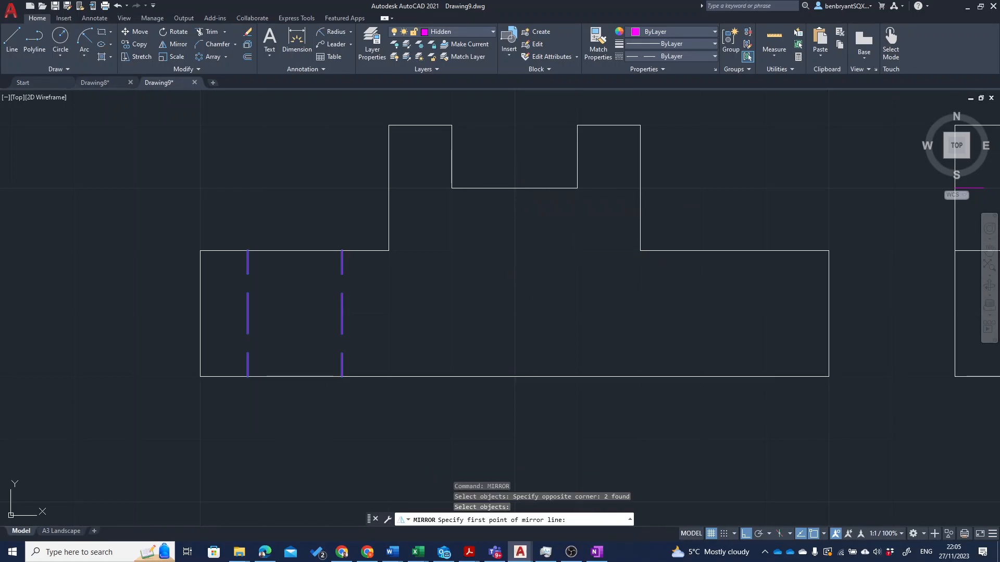
{"action": "left_click", "coordinate": [514, 188]}
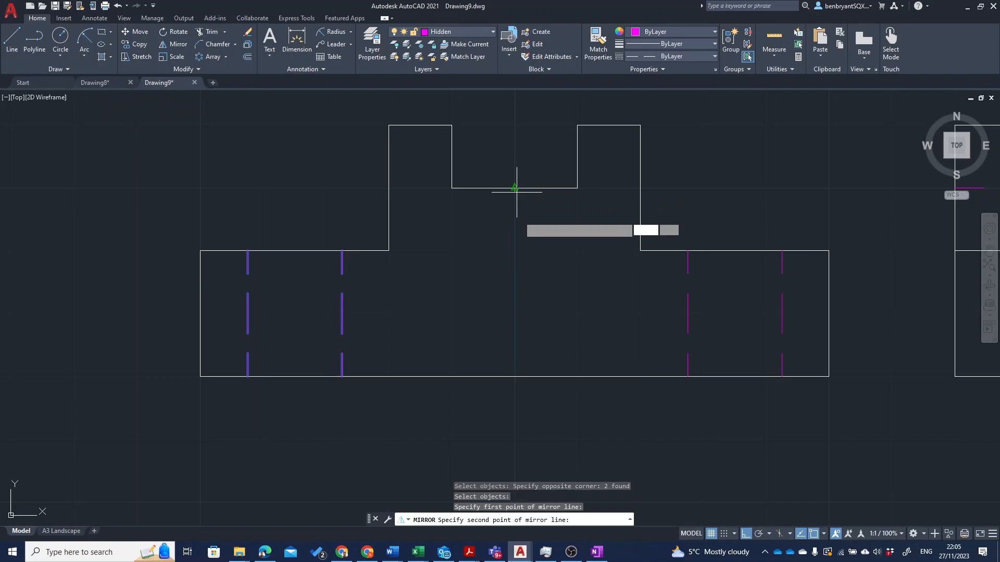
{"action": "left_click", "coordinate": [517, 377]}
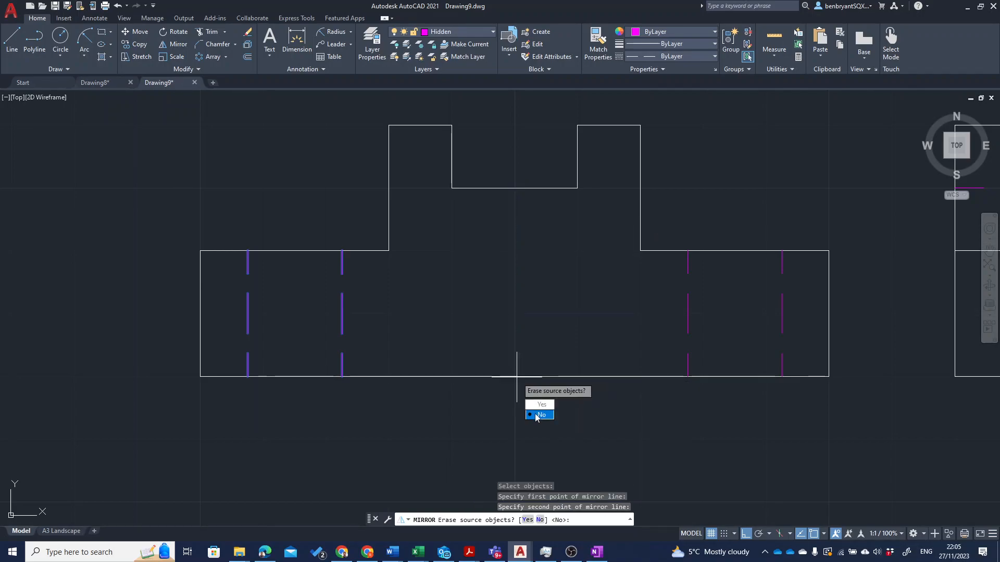
{"action": "type", "text": "n"}
{"action": "key", "text": "Return"}
Step: Copy the front view's left pair of hidden lines into the side view's lower part, near its left edge
{"action": "scroll", "coordinate": [663, 406], "scroll_direction": "down", "scroll_amount": 2}
{"action": "mouse_move", "coordinate": [691, 402]}
{"action": "middle_mouse_down"}
{"action": "mouse_move", "coordinate": [449, 373]}
{"action": "mouse_move", "coordinate": [391, 380]}
{"action": "middle_mouse_up"}
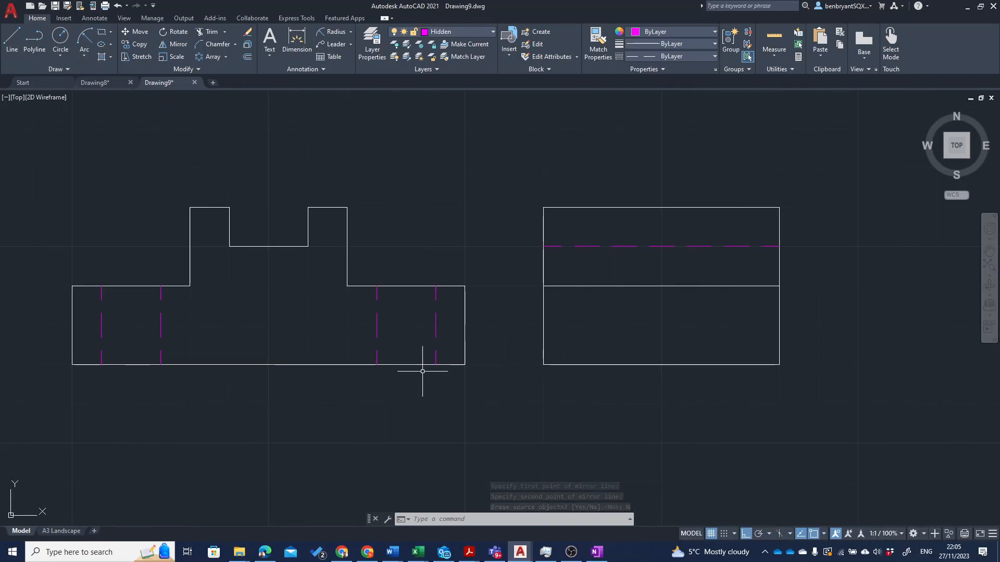
{"action": "type", "text": "co"}
{"action": "key", "text": "Return"}
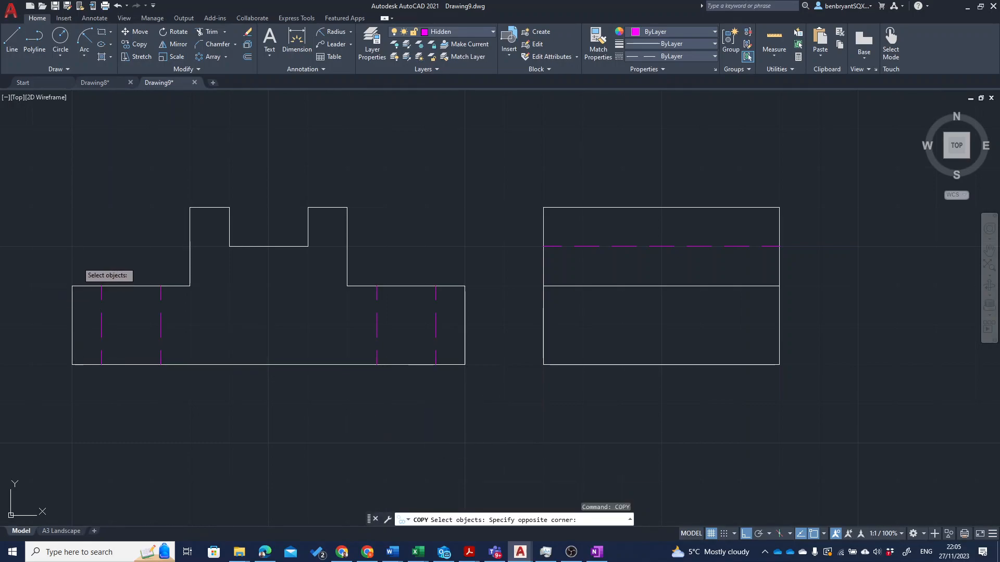
{"action": "left_click", "coordinate": [171, 379]}
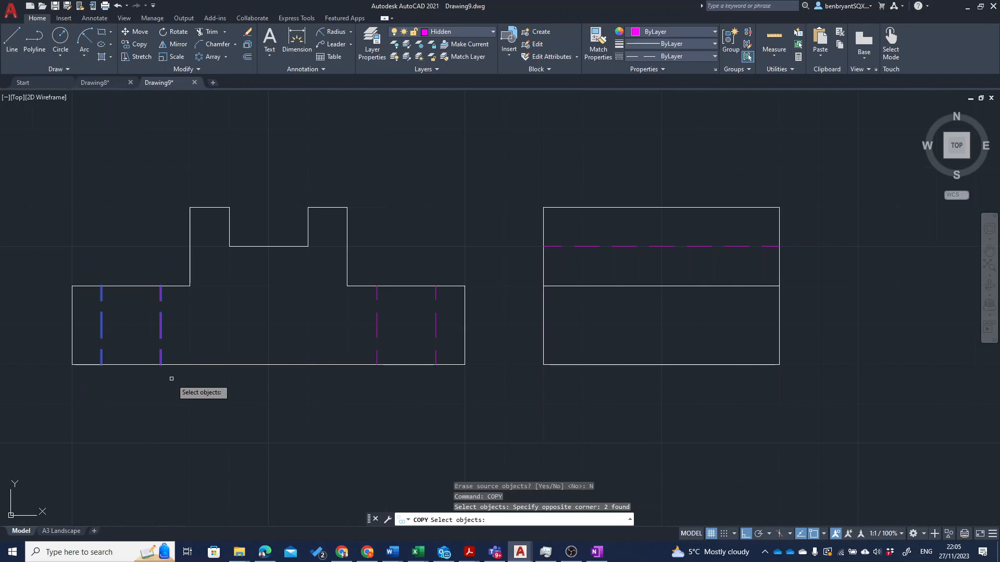
{"action": "key", "text": "Return"}
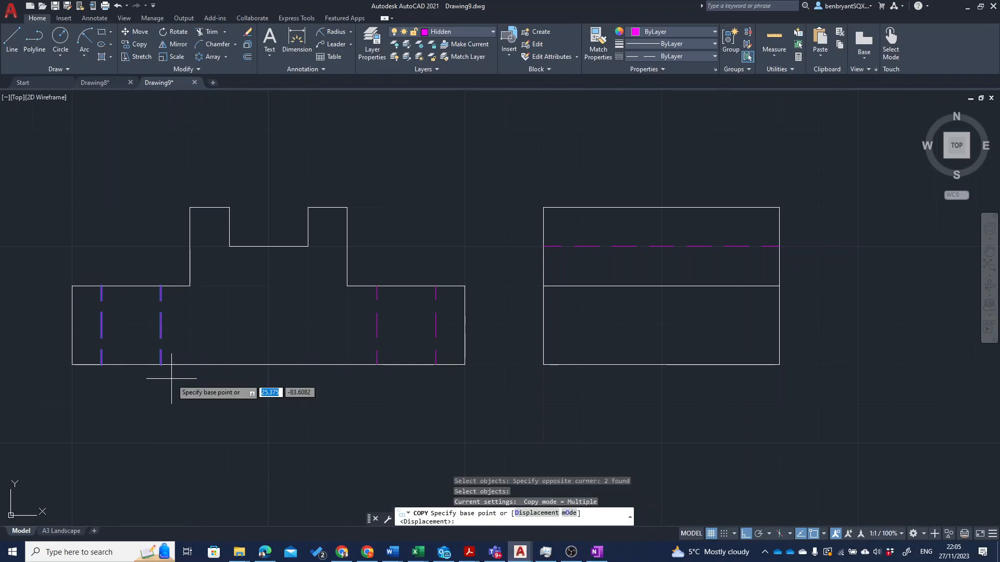
{"action": "left_click", "coordinate": [101, 326]}
{"action": "mouse_move", "coordinate": [603, 320]}
{"action": "middle_mouse_down"}
{"action": "mouse_move", "coordinate": [491, 319]}
{"action": "mouse_move", "coordinate": [384, 267]}
{"action": "middle_mouse_up"}
{"action": "scroll", "coordinate": [491, 319], "scroll_direction": "up", "scroll_amount": 2}
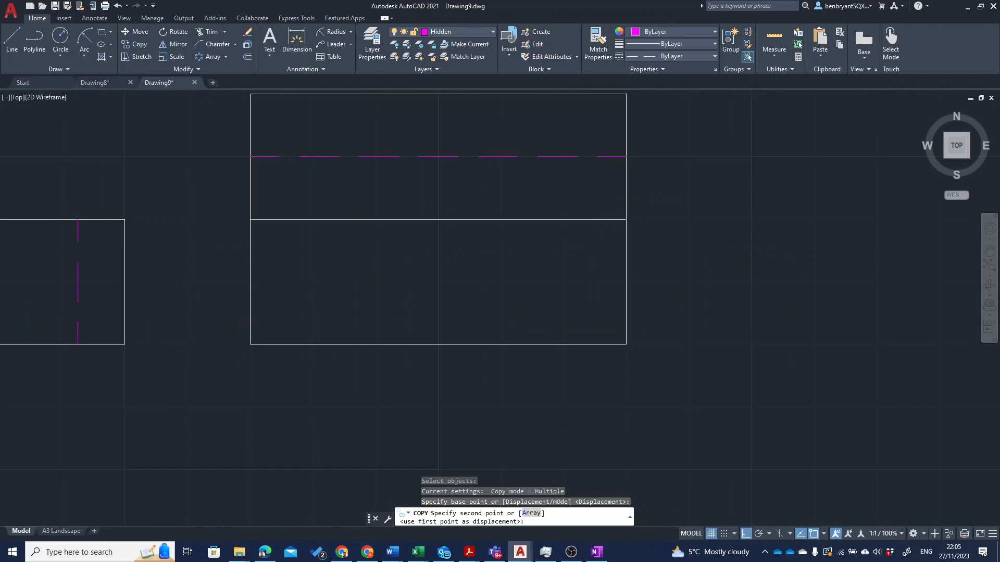
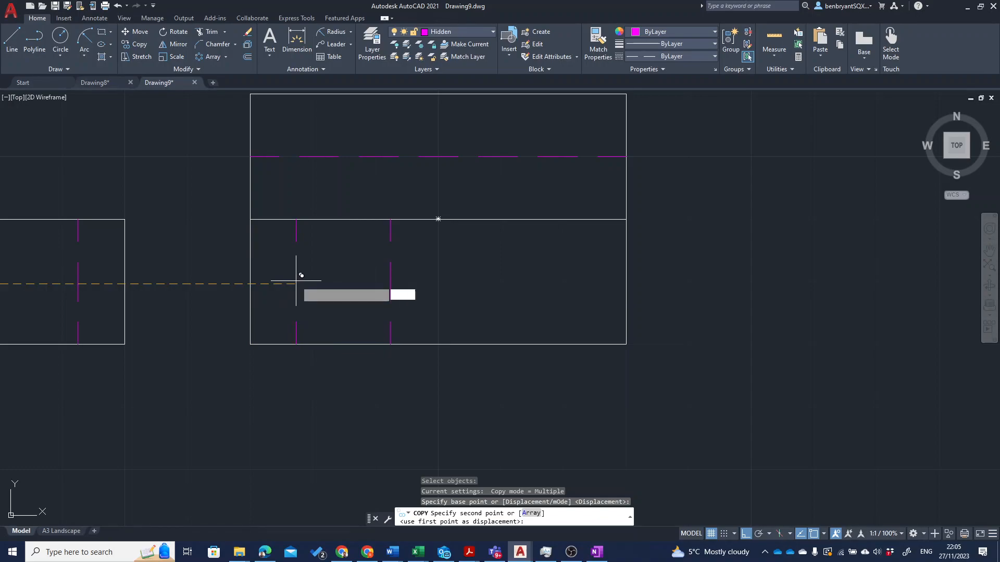
{"action": "left_click", "coordinate": [296, 281]}
{"action": "key", "text": "Escape"}
Step: Draw a horizontal line 15 long from the side view's lower-left corner along its base
{"action": "scroll", "coordinate": [324, 291], "scroll_direction": "down", "scroll_amount": 2}
{"action": "scroll", "coordinate": [324, 291], "scroll_direction": "up", "scroll_amount": 6}
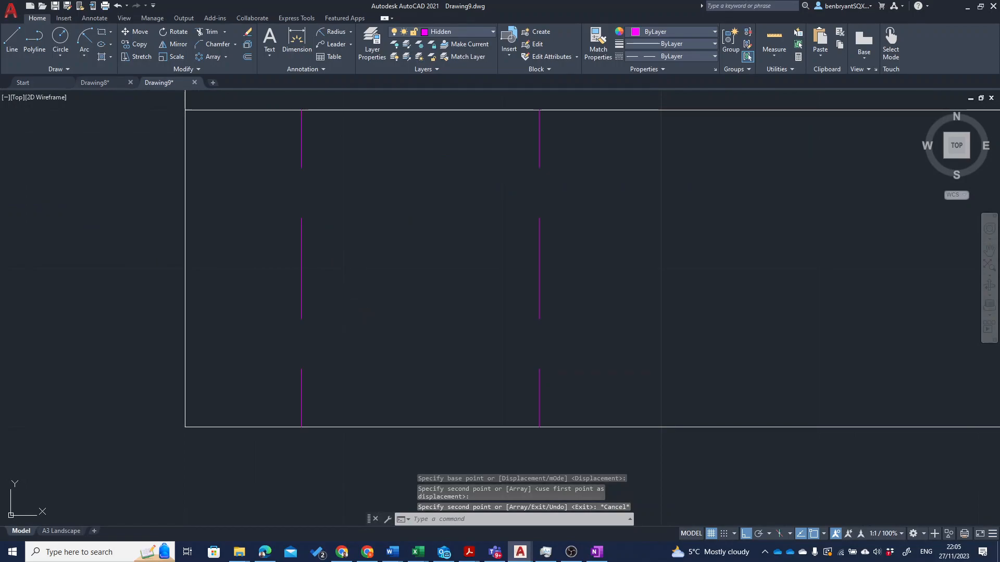
{"action": "type", "text": "l"}
{"action": "key", "text": "space"}
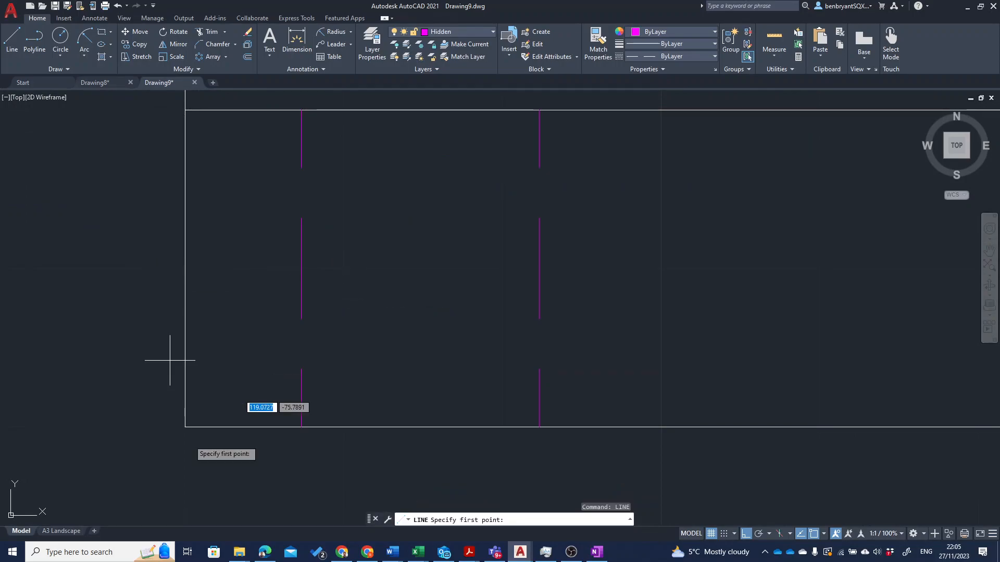
{"action": "left_click", "coordinate": [185, 427]}
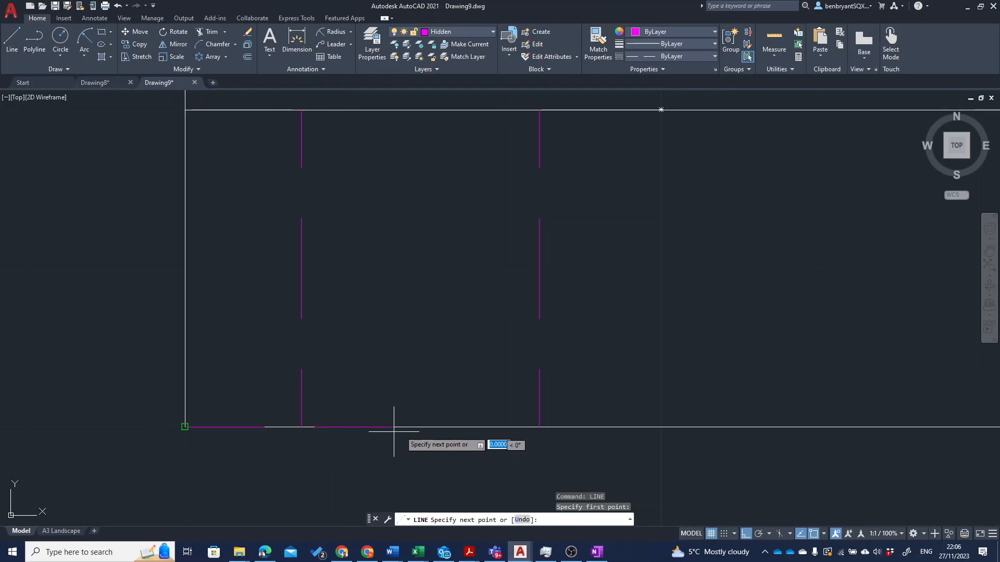
{"action": "left_click", "coordinate": [423, 426]}
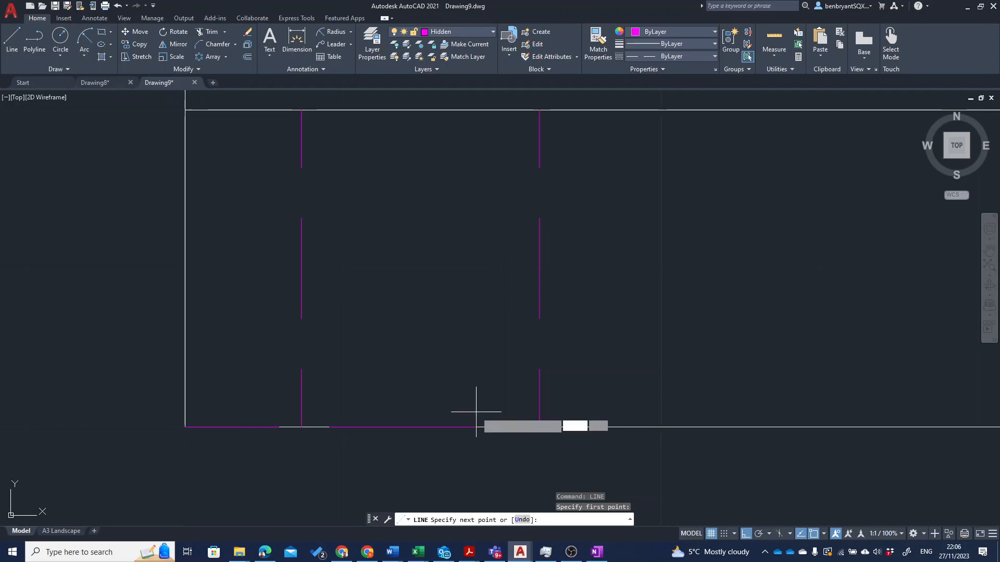
{"action": "key", "text": "Return"}
{"action": "key", "text": "Escape"}
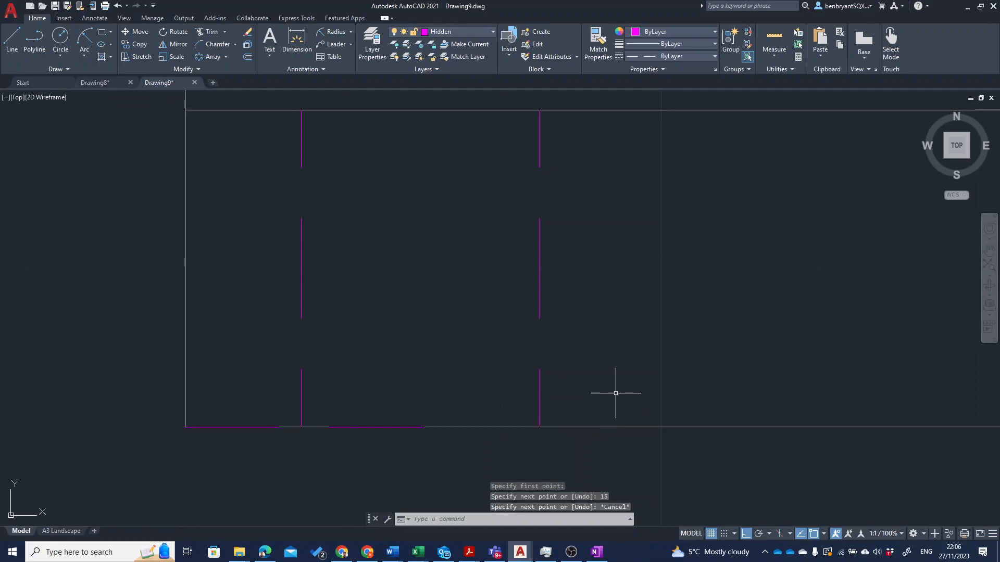
Step: Draw a diagonal line from the top of the side view's left hidden line to the bottom of its right one
{"action": "left_click", "coordinate": [539, 409]}
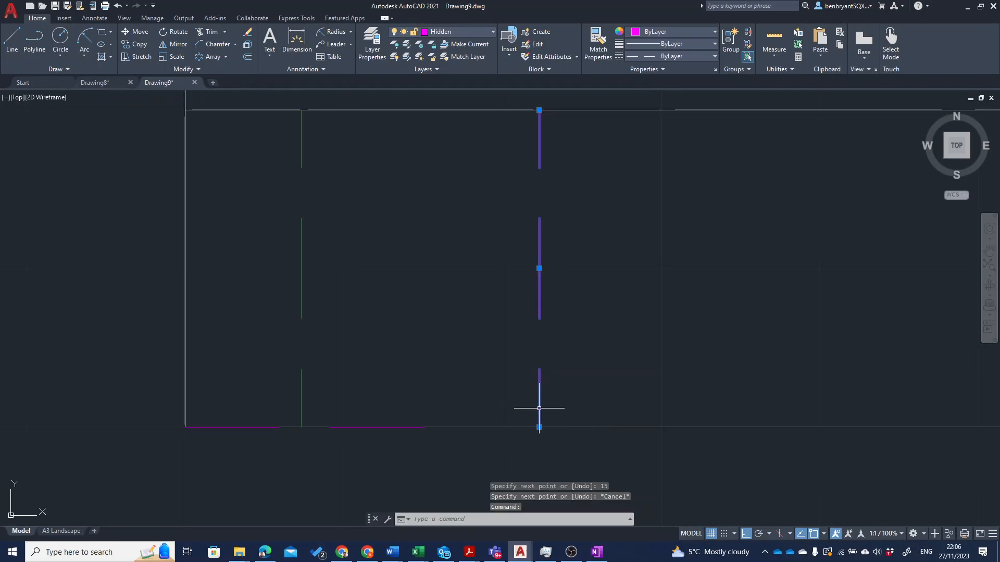
{"action": "key", "text": "Escape"}
{"action": "type", "text": "line"}
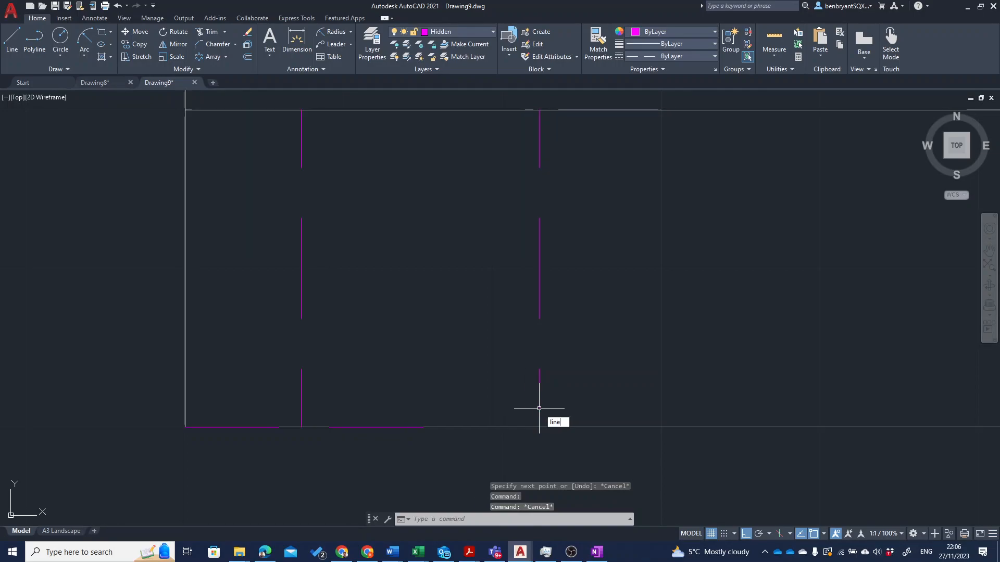
{"action": "key", "text": "Return"}
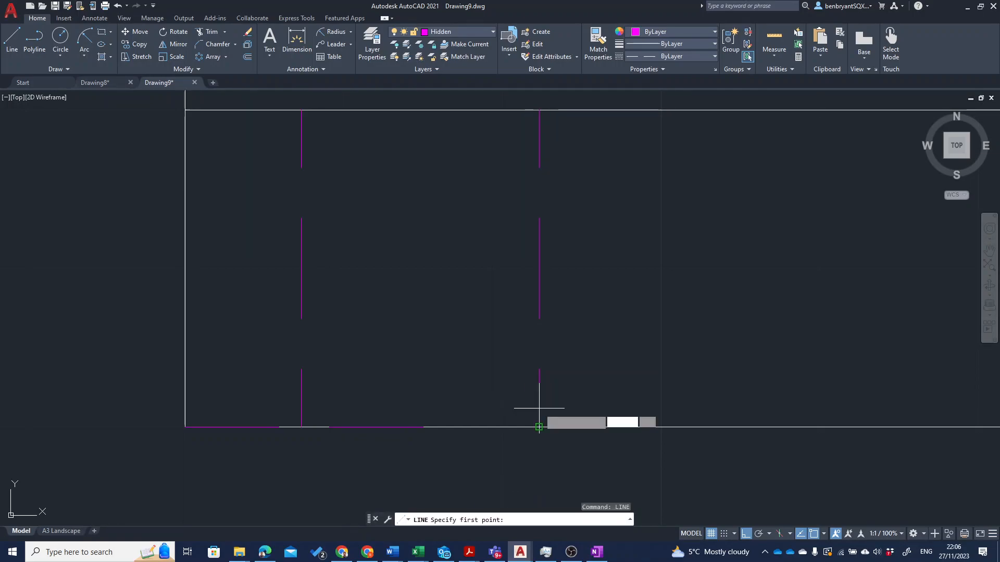
{"action": "left_click", "coordinate": [302, 110]}
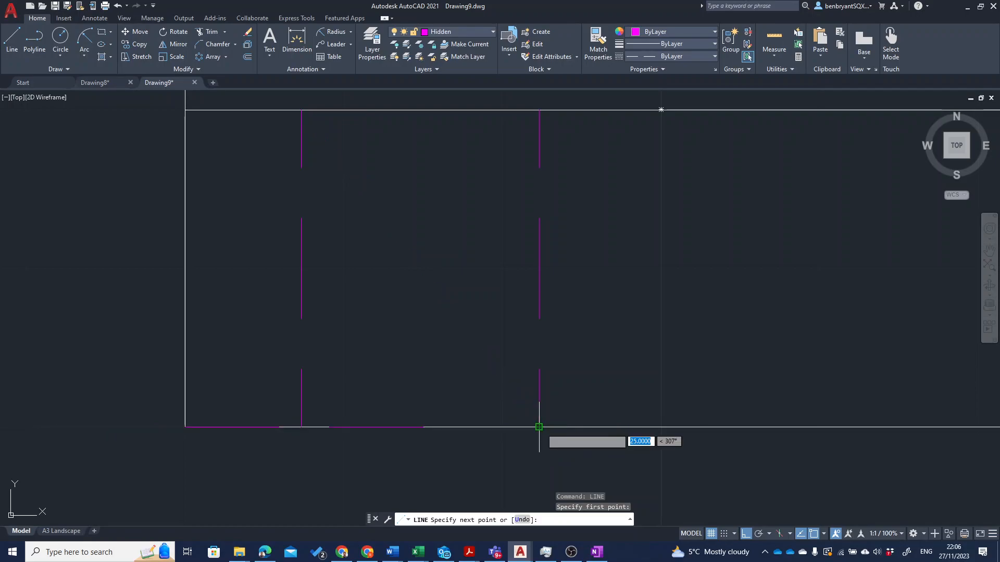
{"action": "left_click", "coordinate": [539, 427]}
{"action": "key", "text": "Escape"}
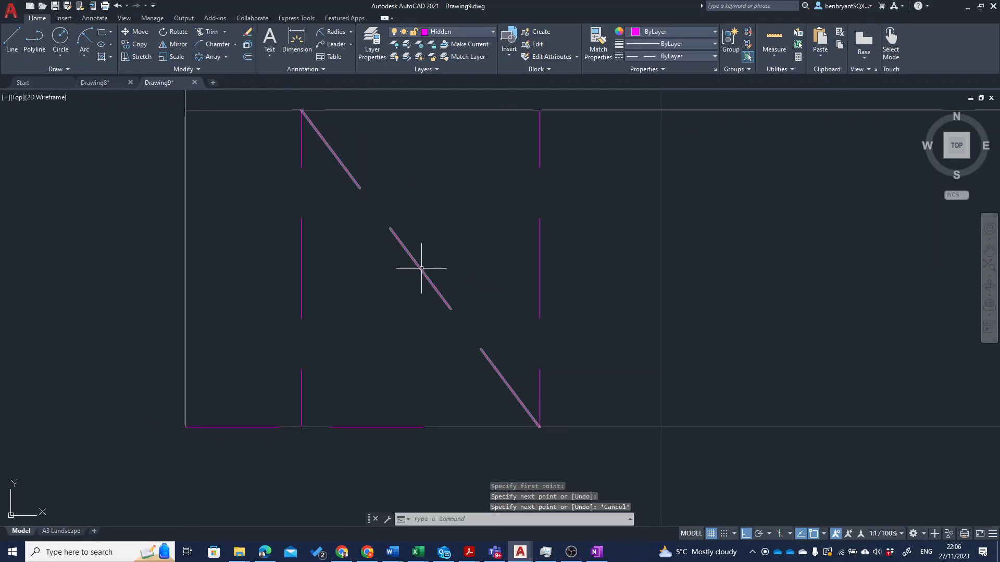
Step: Try to shift the side view's two hidden lines and the diagonal by the diagonal's midpoint, aligning it with the end of the 15-long base line
{"action": "left_click", "coordinate": [578, 256]}
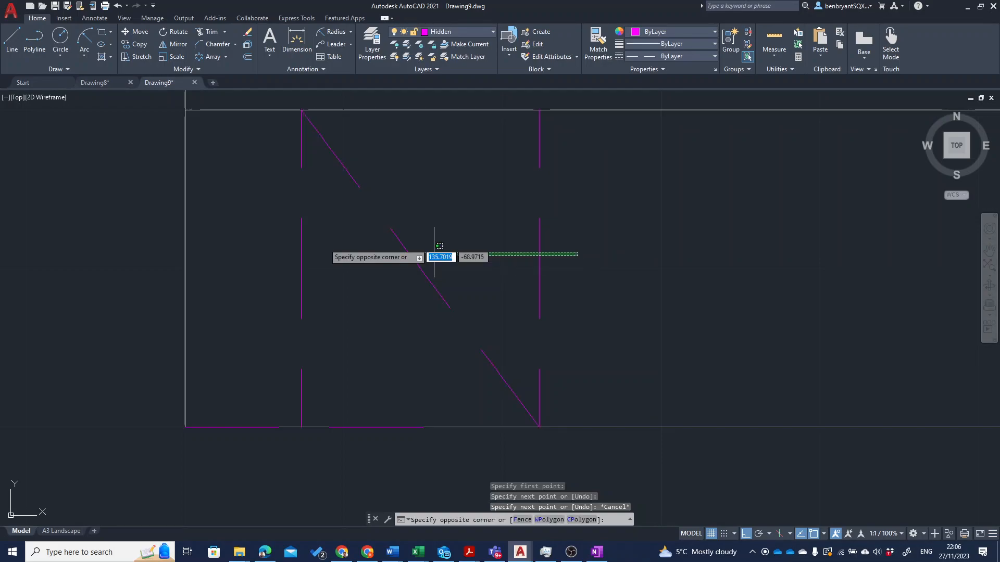
{"action": "left_click", "coordinate": [269, 240]}
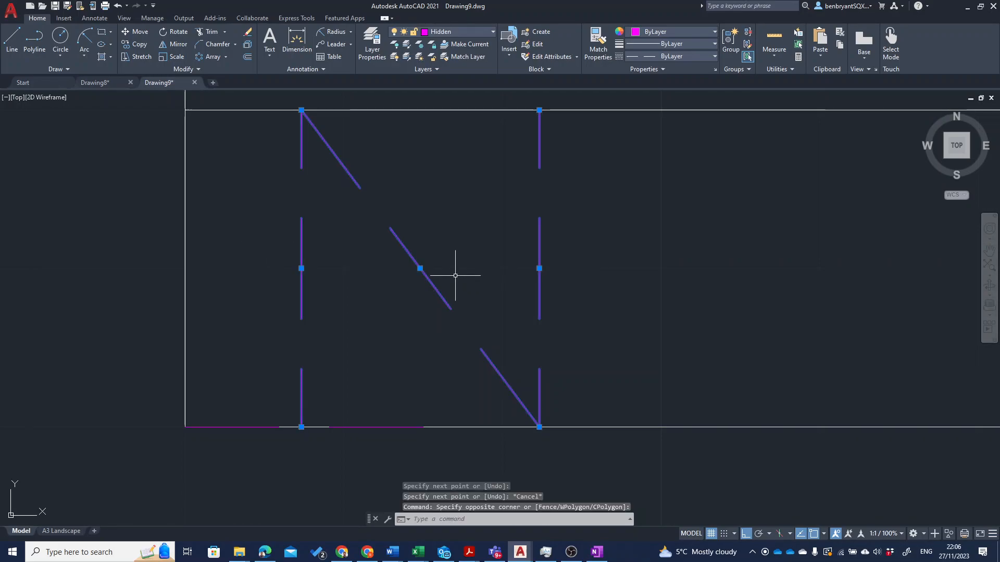
{"action": "left_click", "coordinate": [420, 268]}
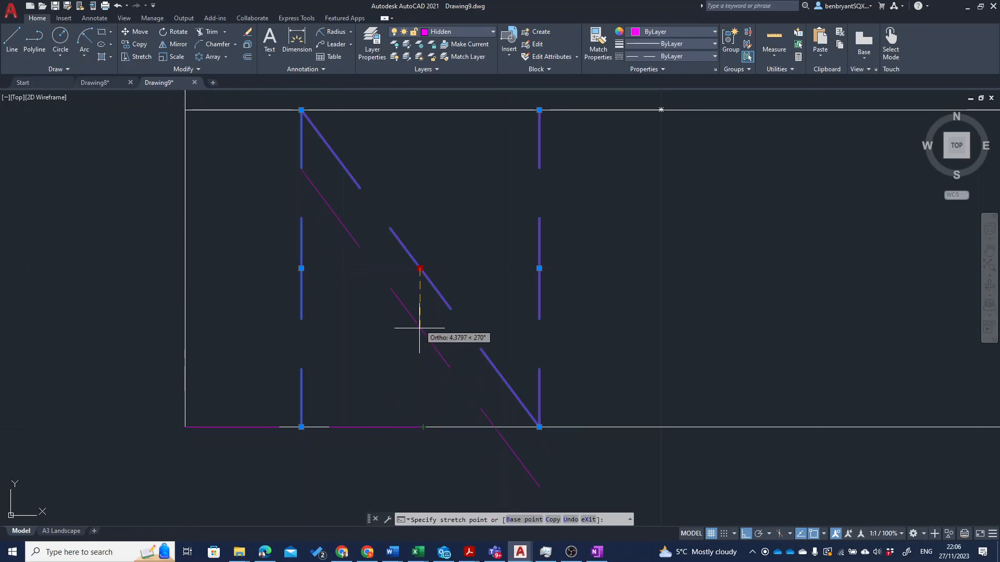
{"action": "left_click", "coordinate": [423, 268]}
{"action": "key", "text": "Escape"}
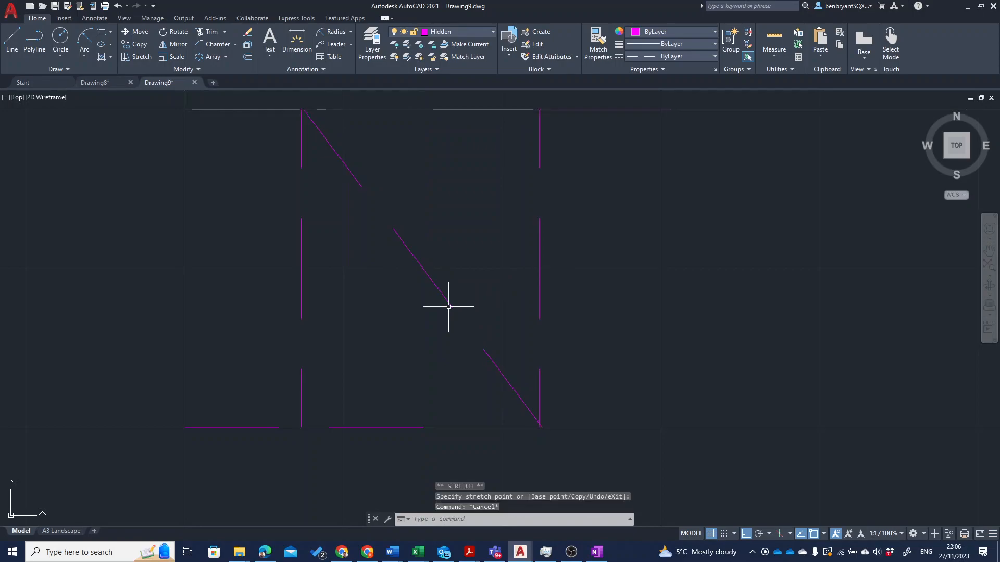
Step: Delete the horizontal construction line along the side view's base and the diagonal between its two hidden lines
{"action": "scroll", "coordinate": [621, 328], "scroll_direction": "down", "scroll_amount": 5}
{"action": "middle_click_drag", "start_coordinate": [648, 319], "coordinate": [479, 324]}
{"action": "left_click", "coordinate": [380, 368]}
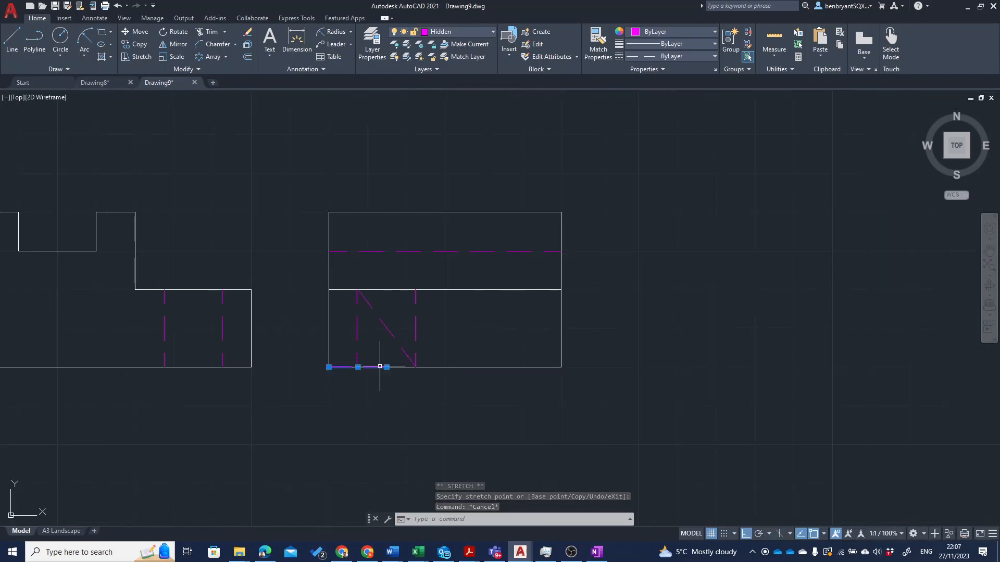
{"action": "key", "text": "Delete"}
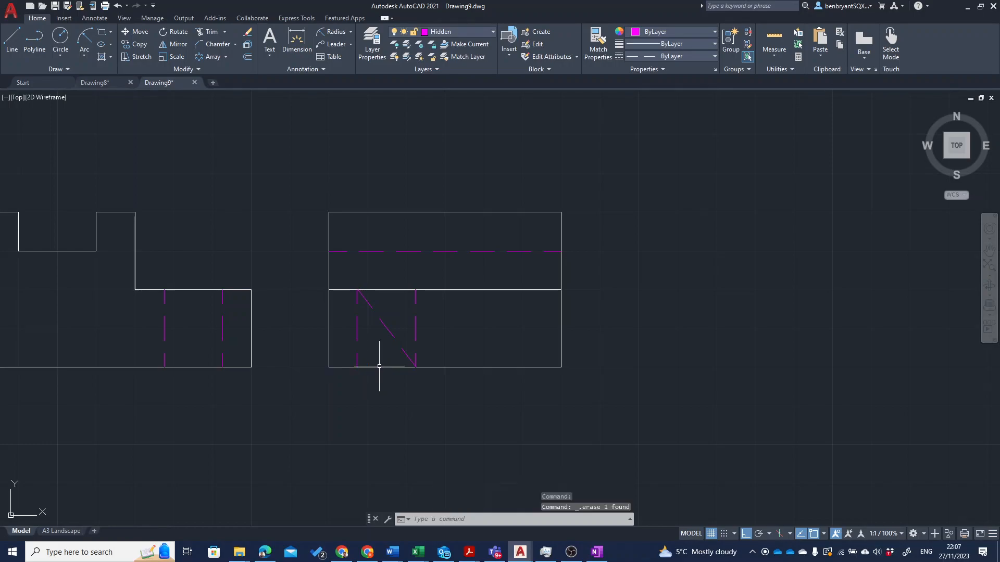
{"action": "left_click", "coordinate": [385, 332]}
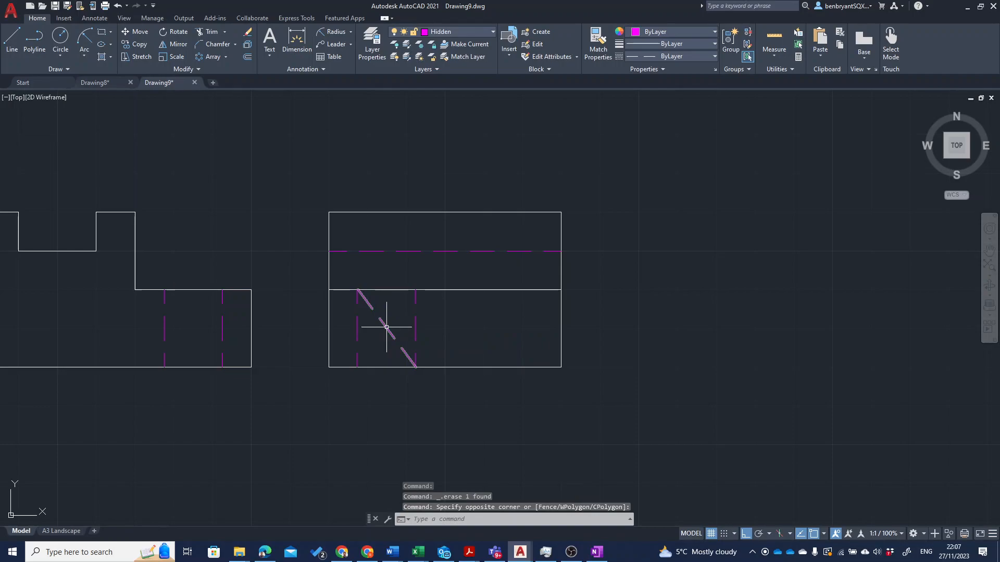
{"action": "left_click", "coordinate": [387, 328]}
{"action": "key", "text": "Delete"}
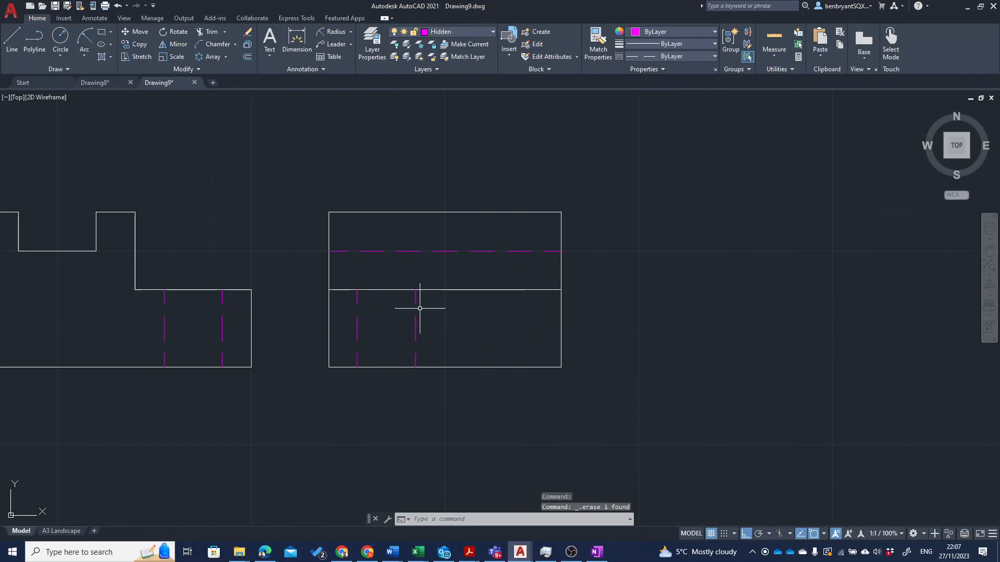
{"action": "key", "text": "Escape"}
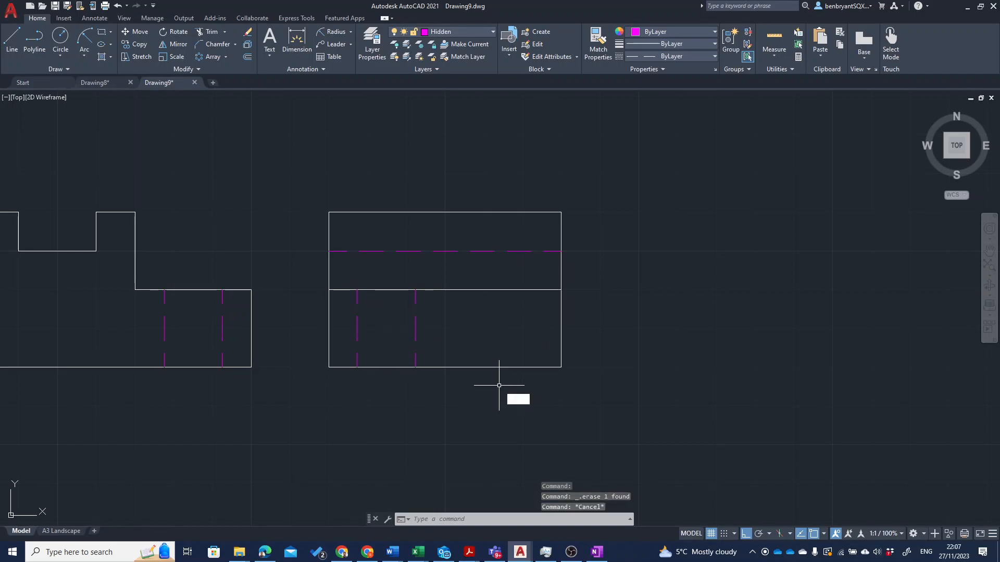
Step: Mirror the side view's two vertical hidden lines about its vertical midline to the right half, keeping the source objects
{"action": "type", "text": "mi"}
{"action": "key", "text": "Return"}
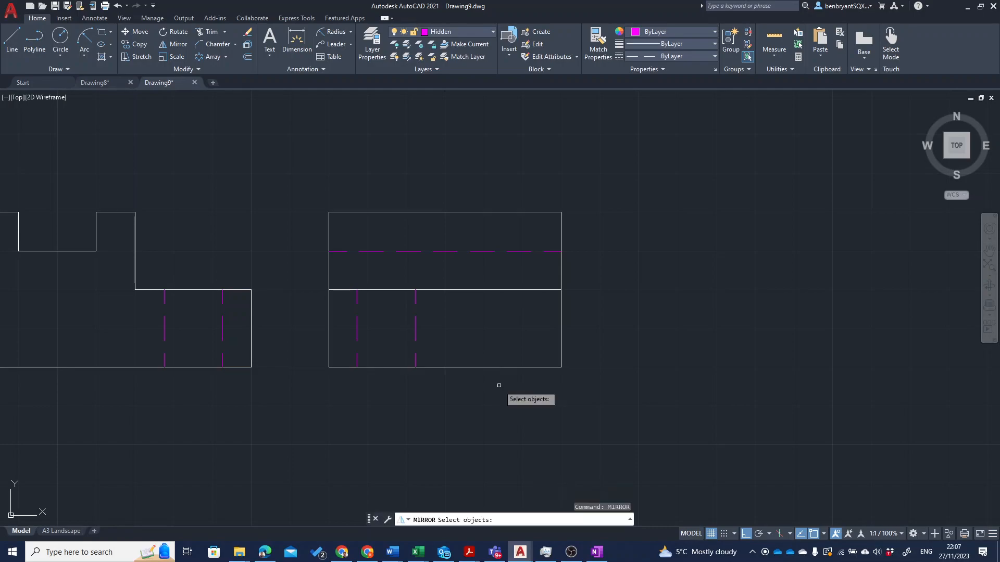
{"action": "left_click", "coordinate": [341, 310]}
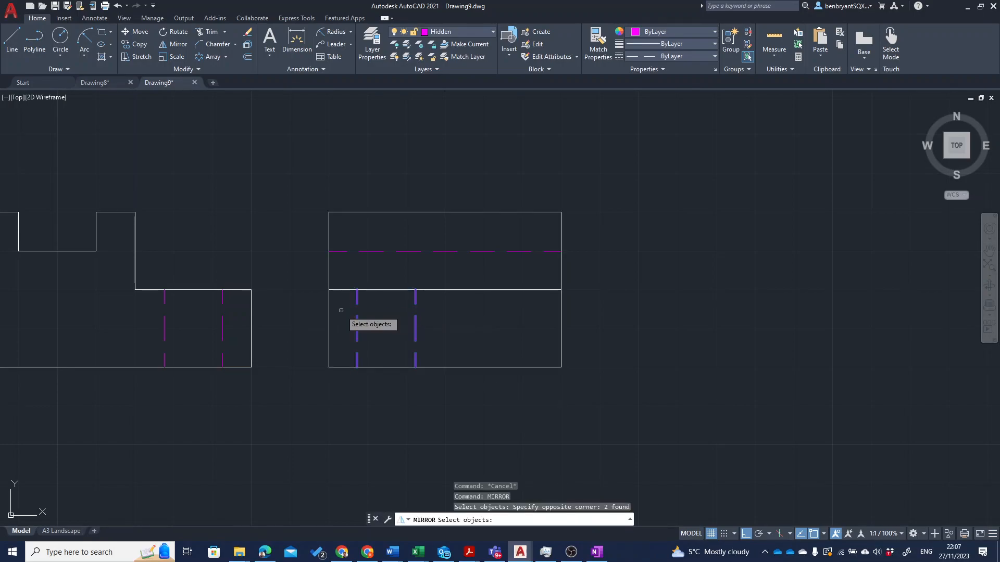
{"action": "key", "text": "Return"}
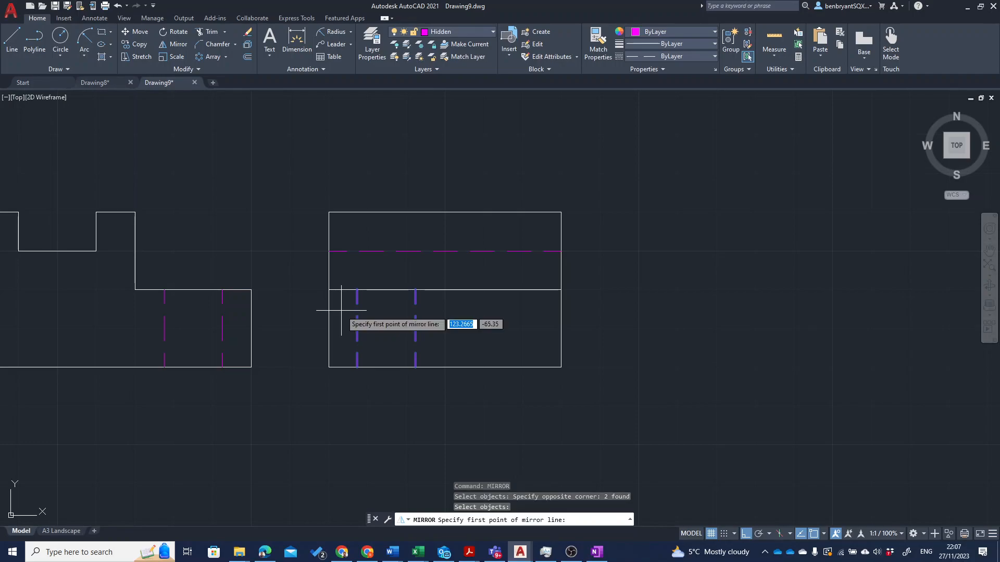
{"action": "left_click", "coordinate": [445, 212]}
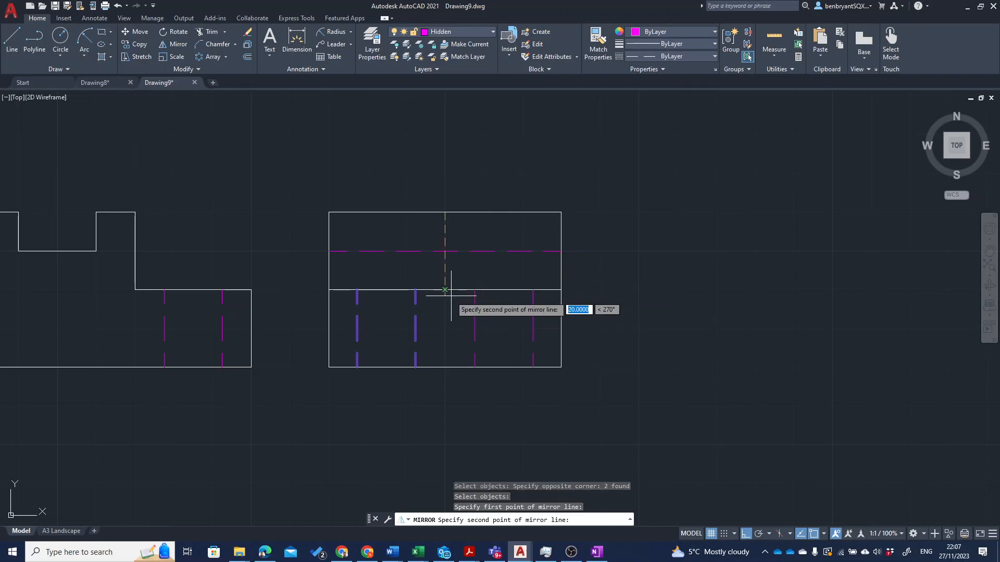
{"action": "left_click", "coordinate": [451, 296]}
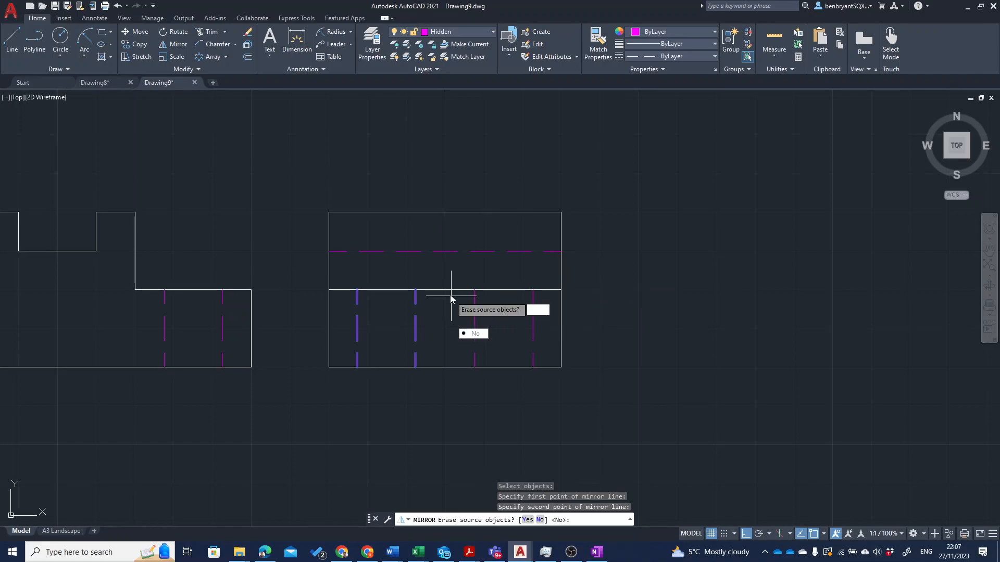
{"action": "key", "text": "Return"}
Step: Open the choice of dimension types for dimensioning the three views
{"action": "scroll", "coordinate": [453, 290], "scroll_direction": "up", "scroll_amount": 4}
{"action": "scroll", "coordinate": [453, 290], "scroll_direction": "down", "scroll_amount": 8}
{"action": "middle_click_drag", "start_coordinate": [335, 199], "coordinate": [418, 262]}
{"action": "scroll", "coordinate": [407, 225], "scroll_direction": "up", "scroll_amount": 4}
{"action": "mouse_move", "coordinate": [451, 292]}
{"action": "middle_mouse_down"}
{"action": "mouse_move", "coordinate": [571, 345]}
{"action": "mouse_move", "coordinate": [586, 335]}
{"action": "middle_mouse_up"}
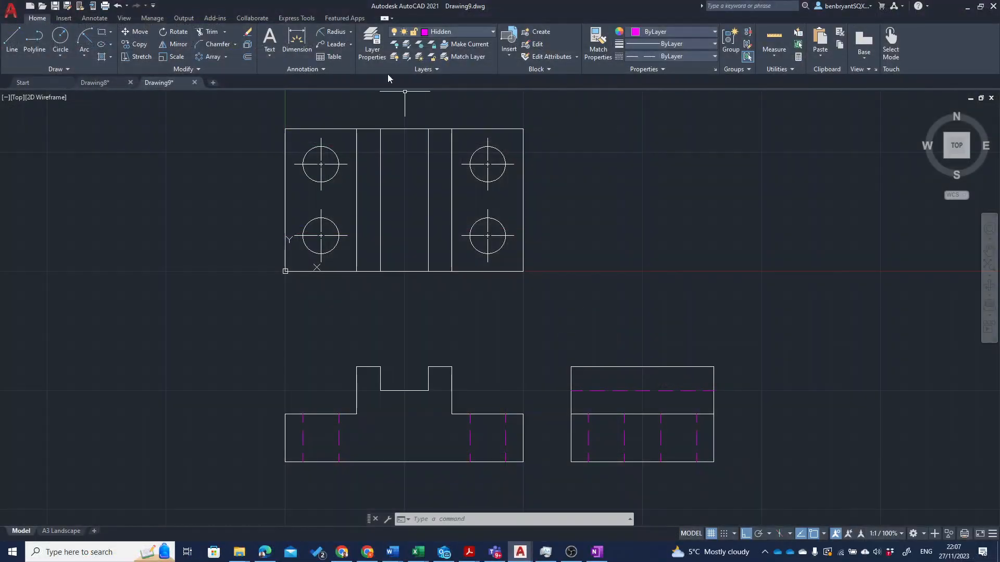
{"action": "left_click", "coordinate": [351, 33]}
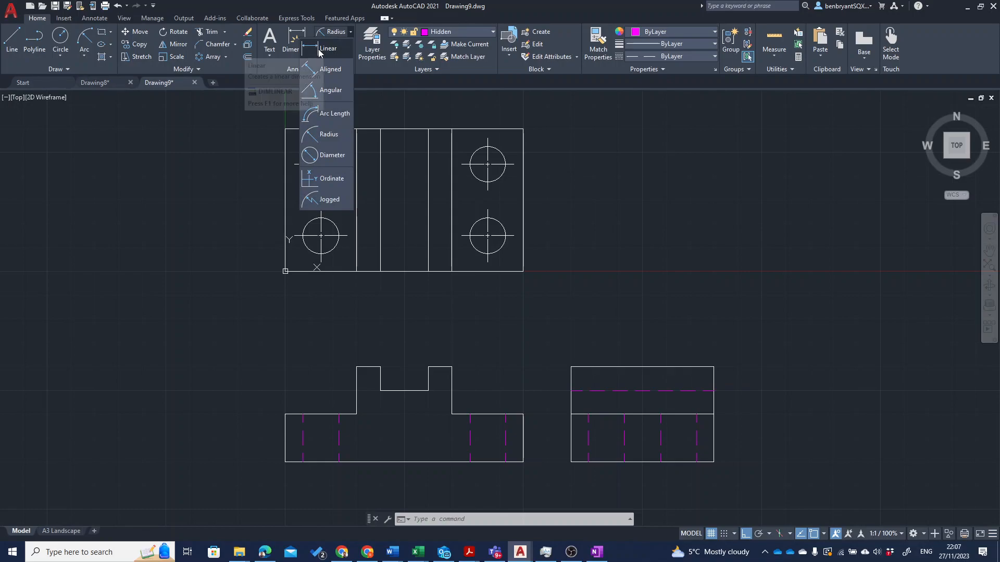